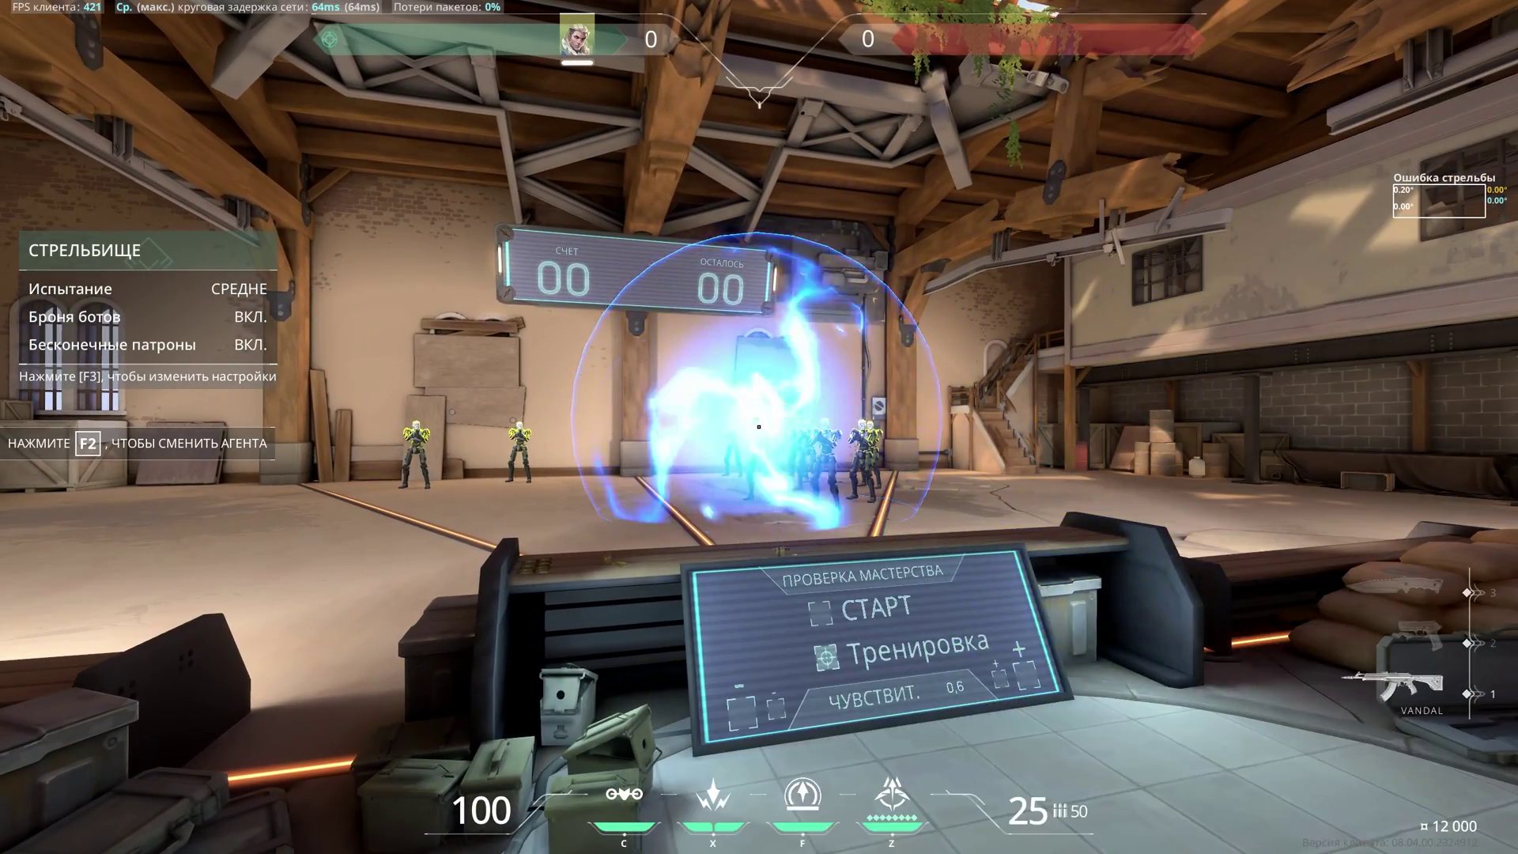
pyautogui.click(759, 427)
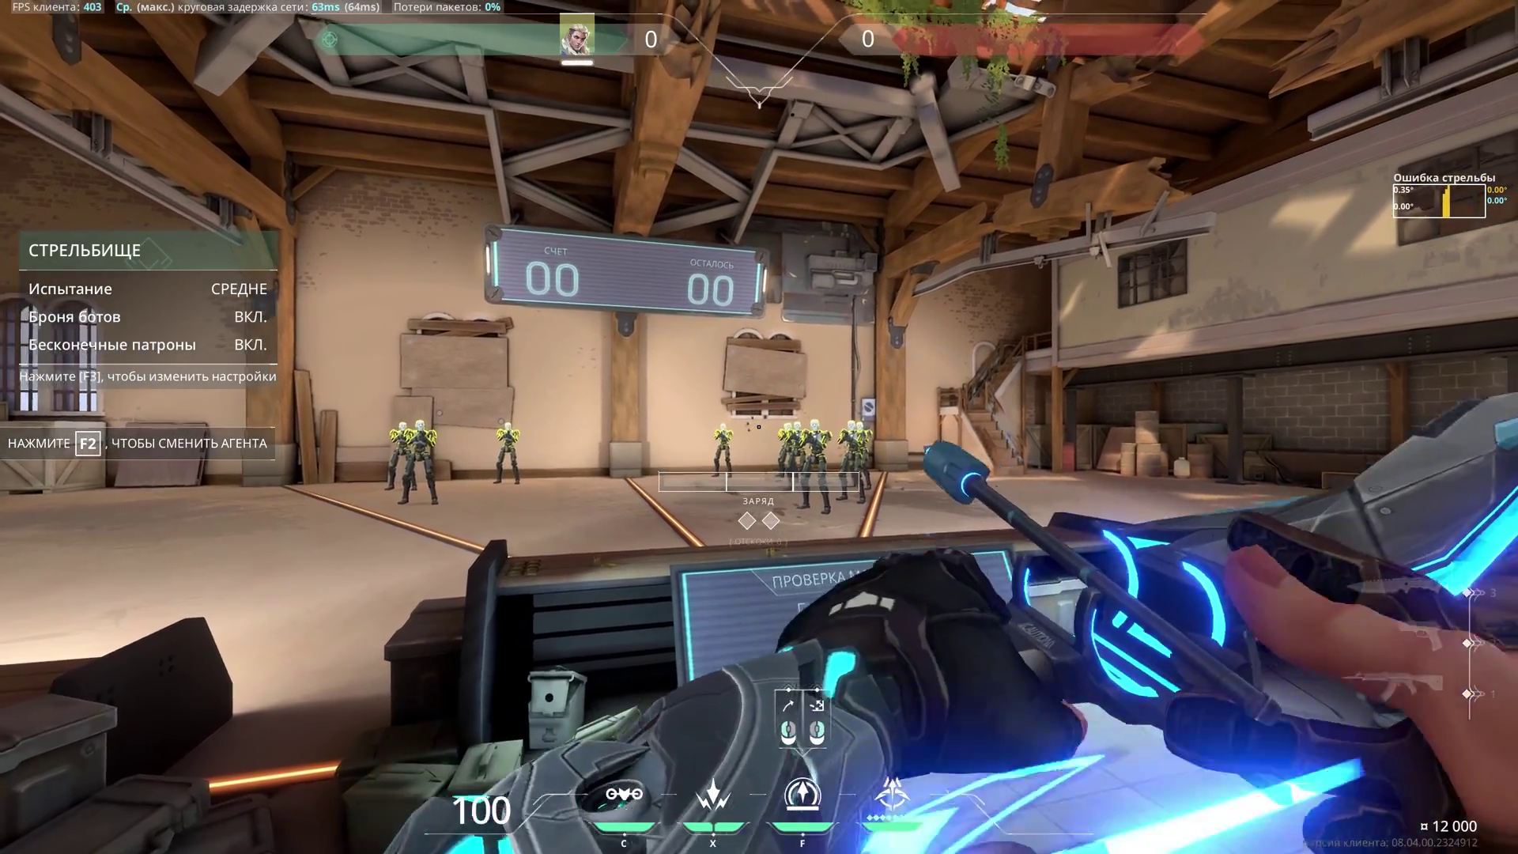
pyautogui.moveTo(759, 427); pyautogui.dragTo(760, 427)
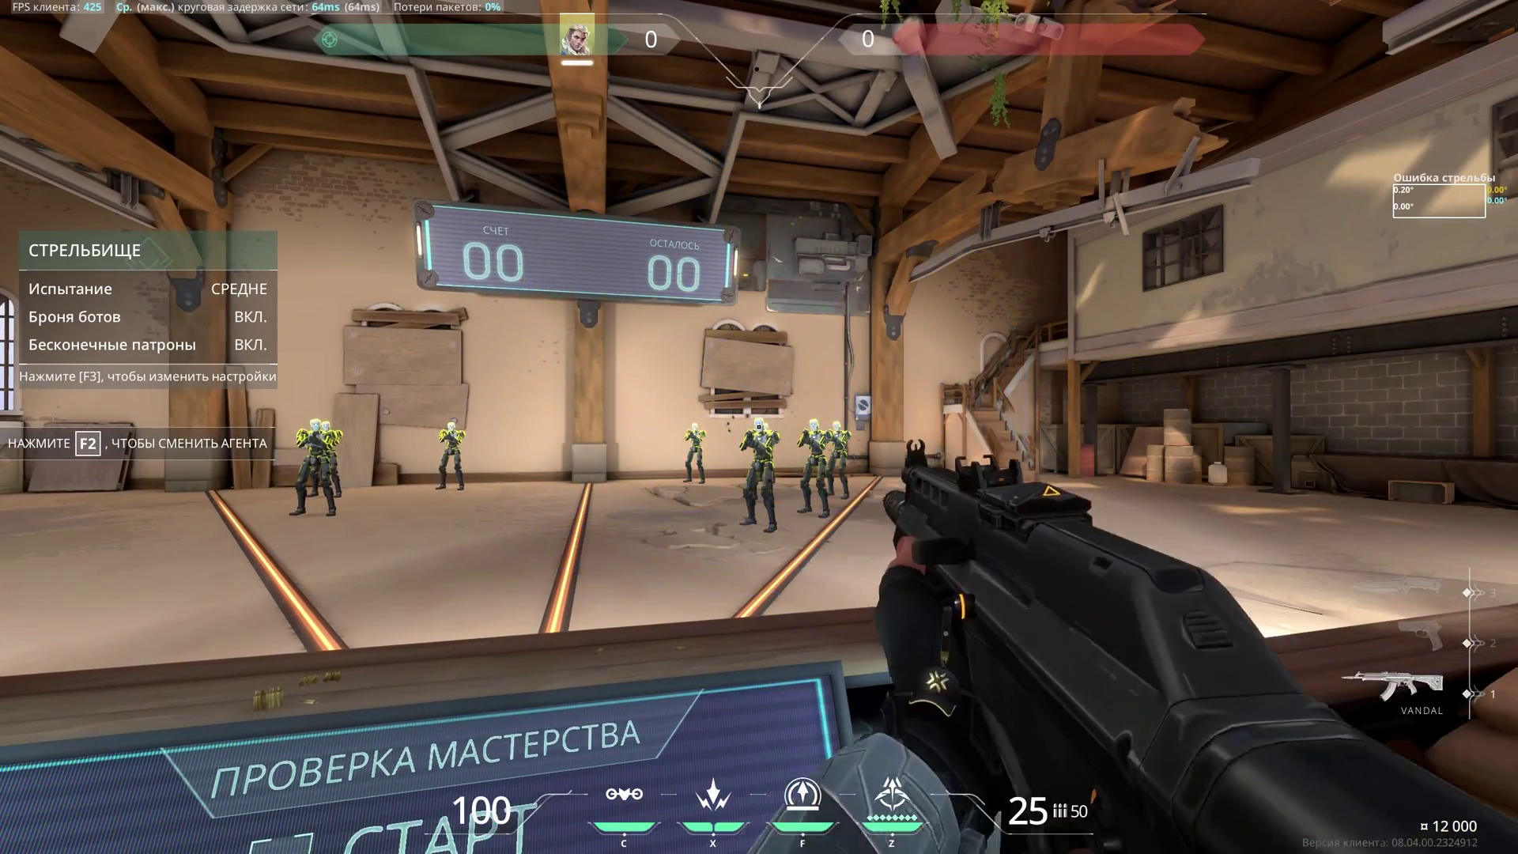
pyautogui.moveTo(759, 427); pyautogui.dragTo(760, 427)
pyautogui.press('3')
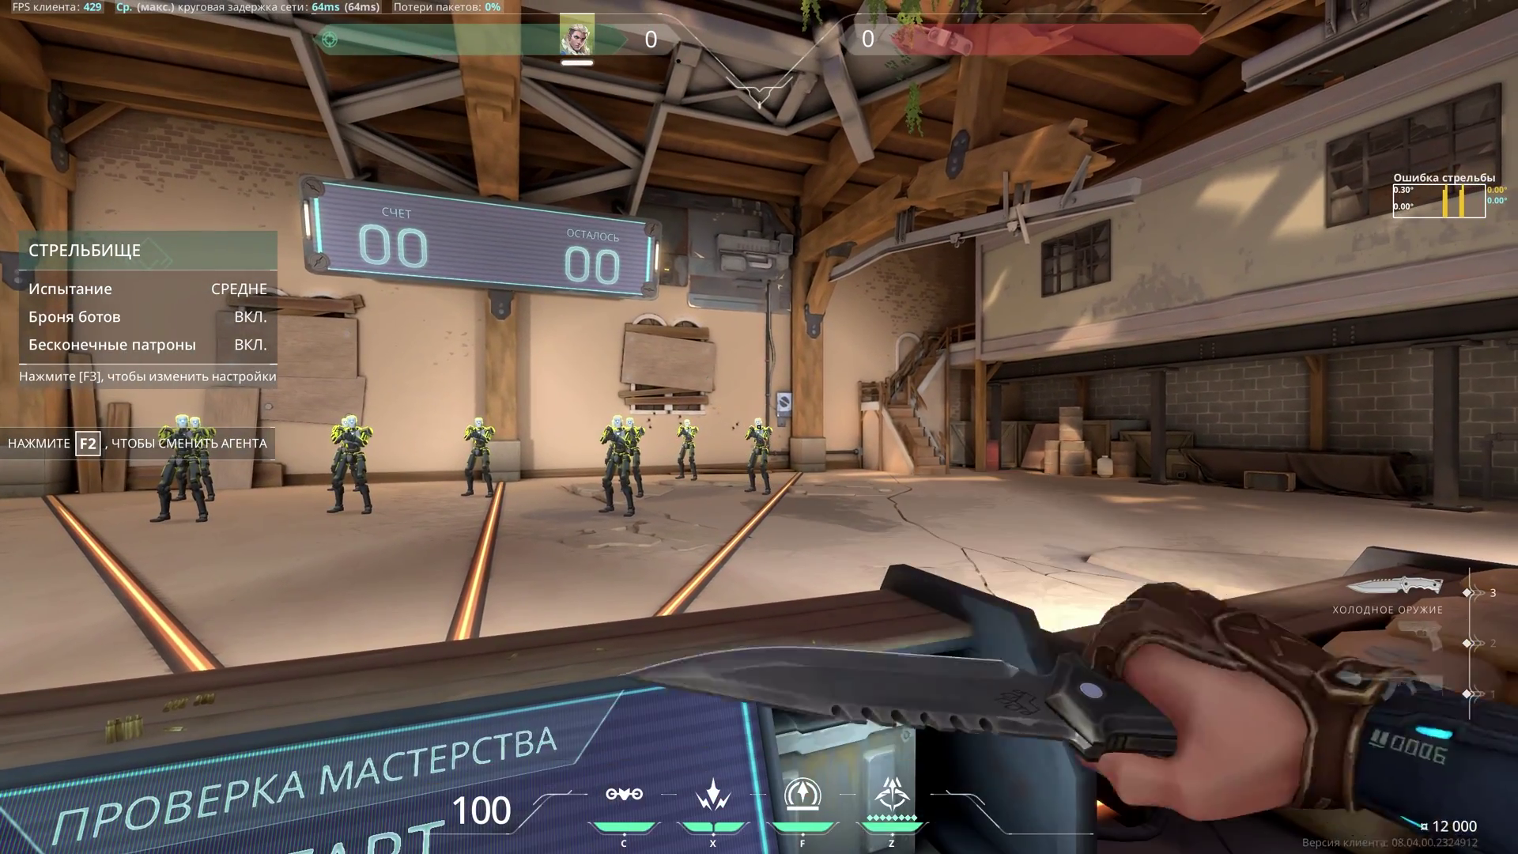
pyautogui.press('x')
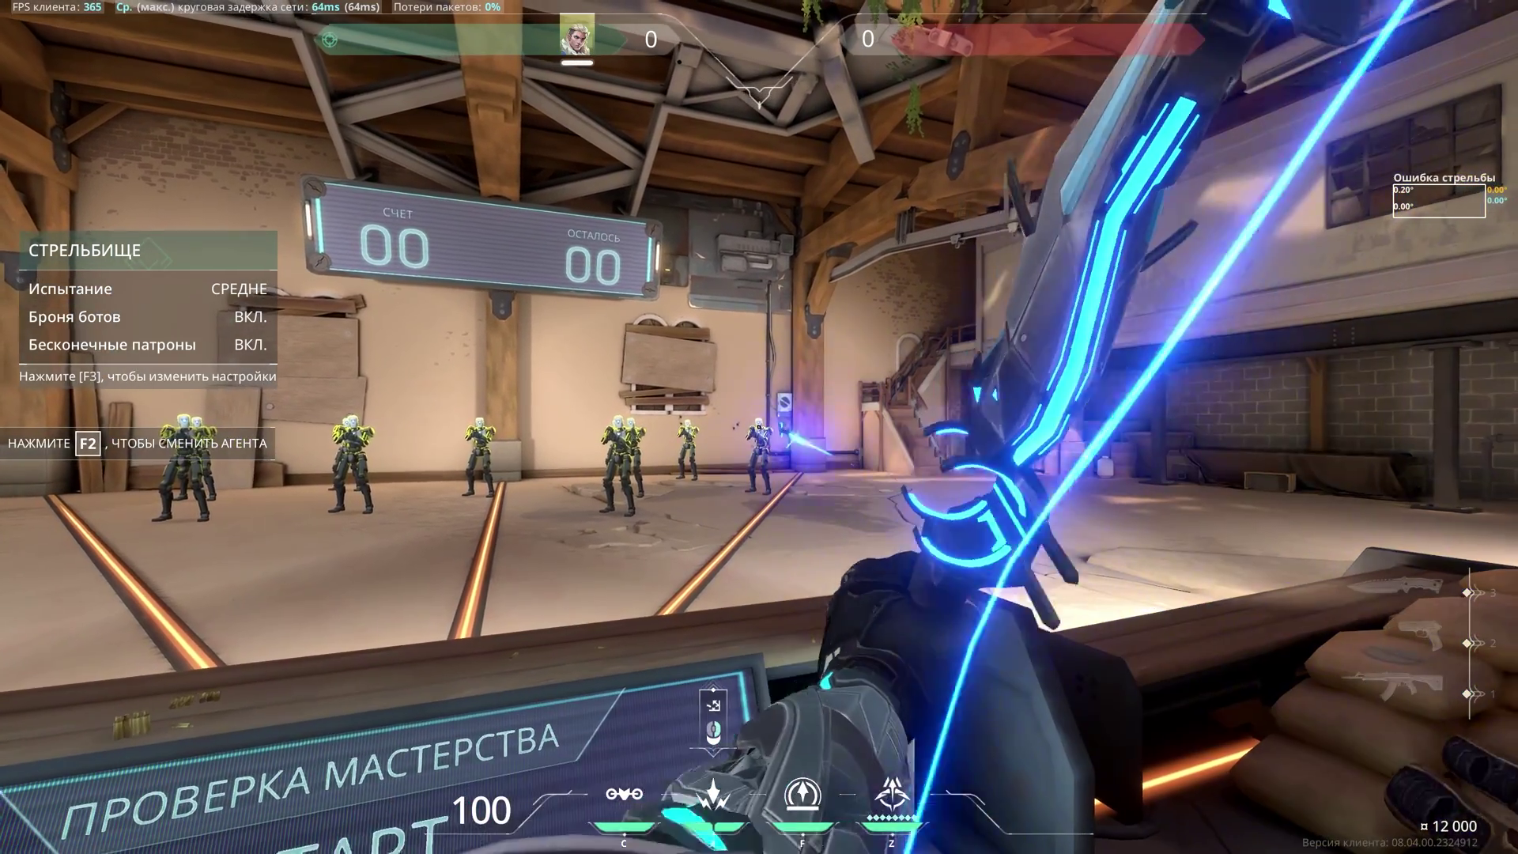
pyautogui.click(759, 427)
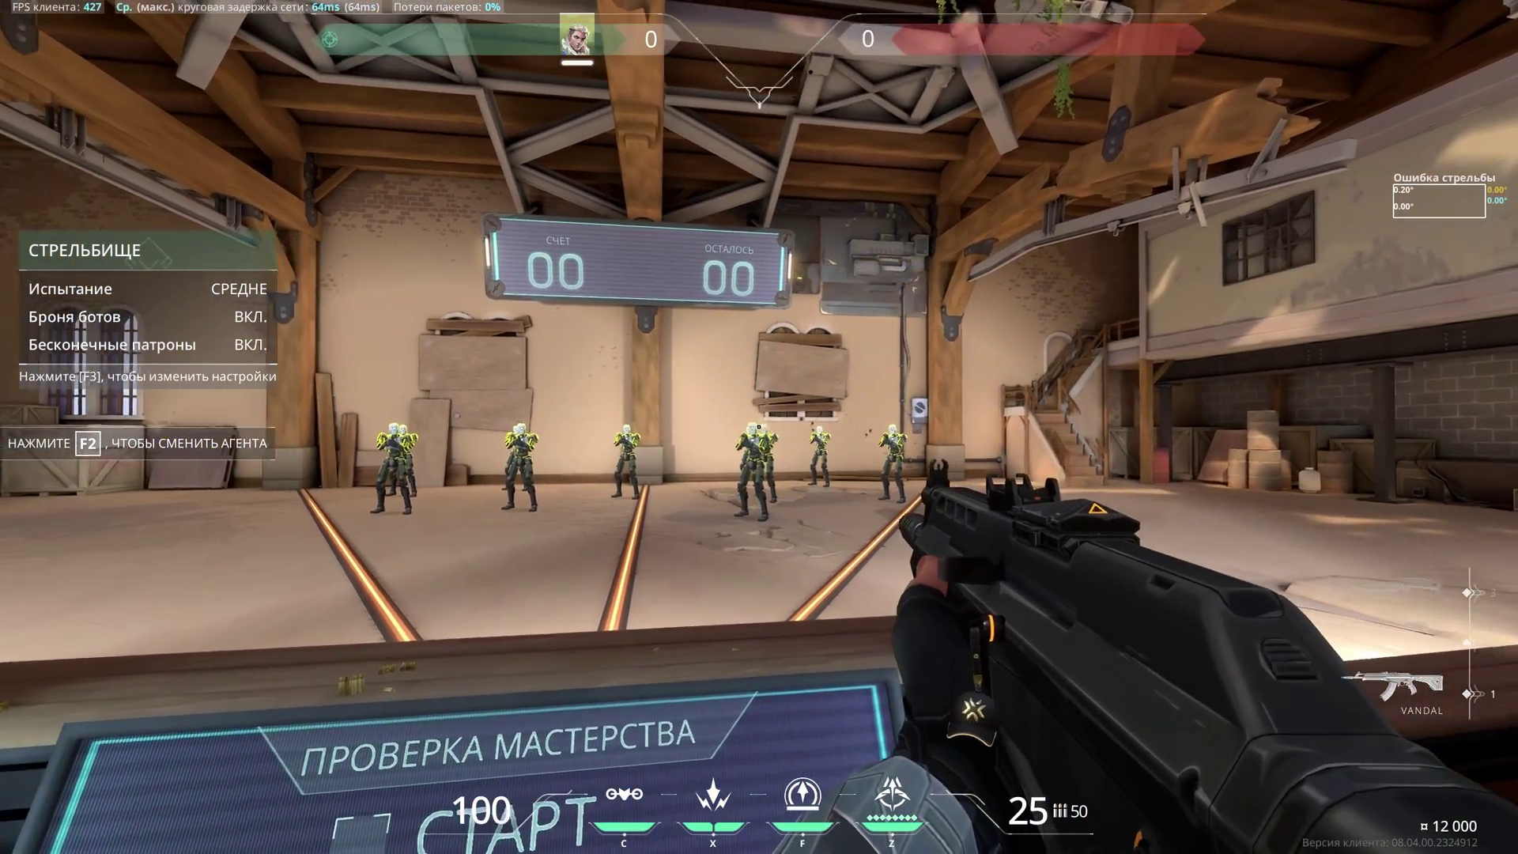
pyautogui.click(759, 427)
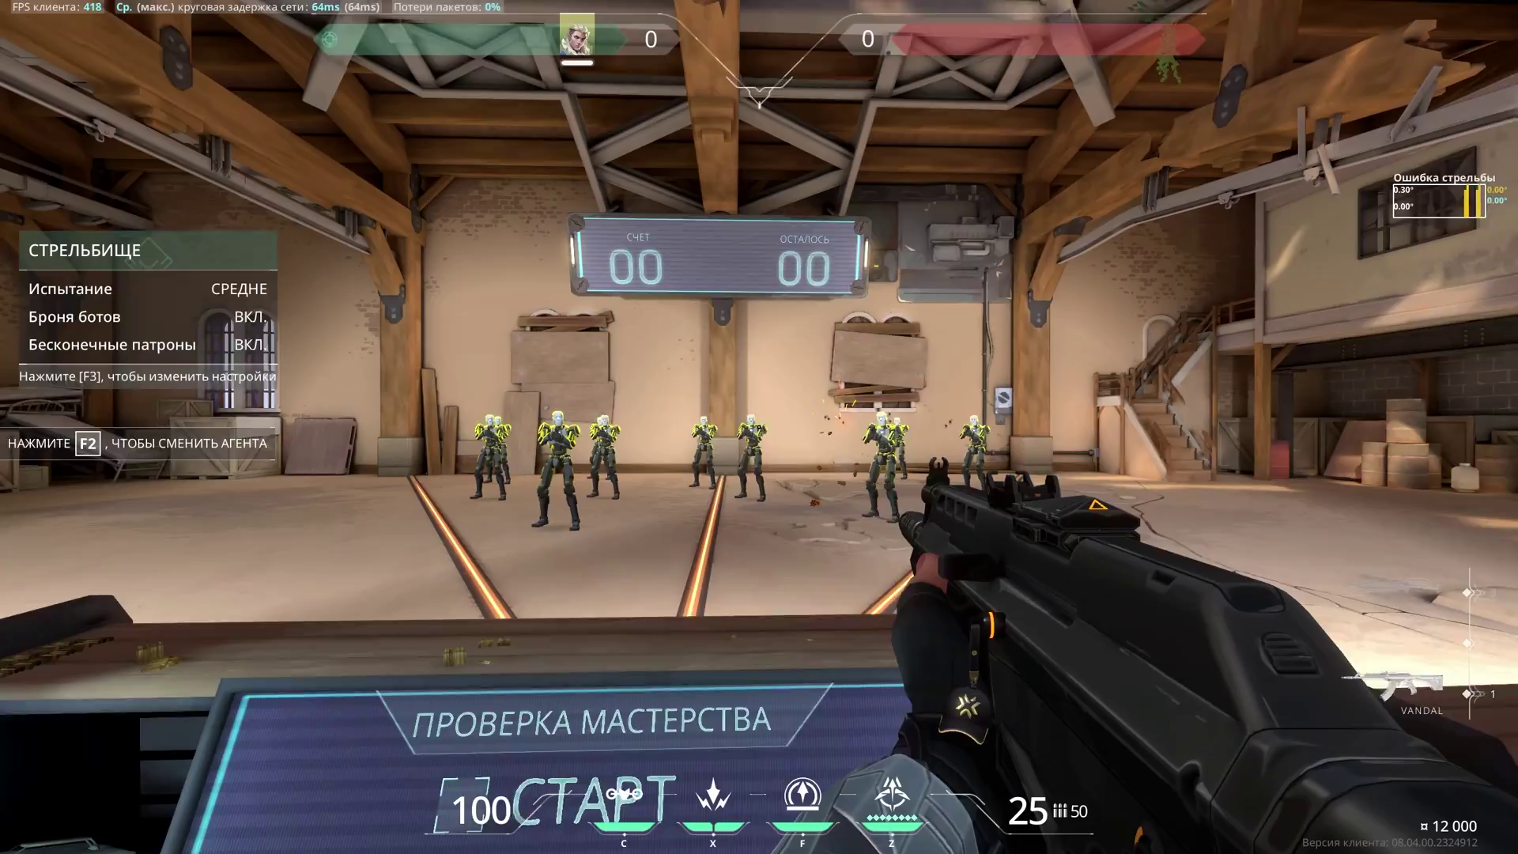
pyautogui.click(759, 427)
pyautogui.click(760, 427)
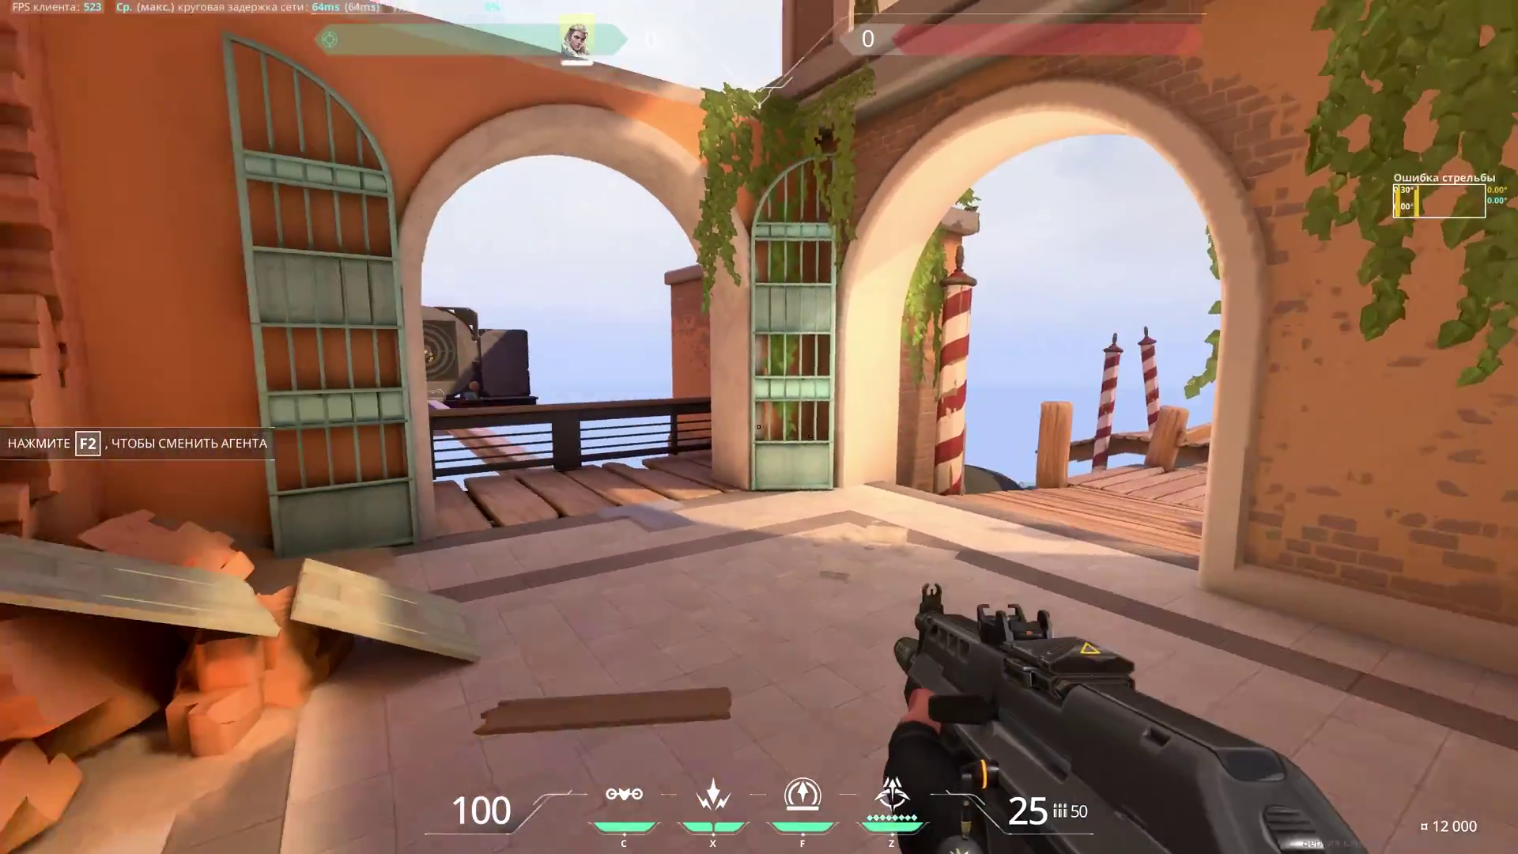
# In the game's graphics quality settings, set Качество текстур to Высокое and Качество деталей to Среднее.
pyautogui.press('Escape')
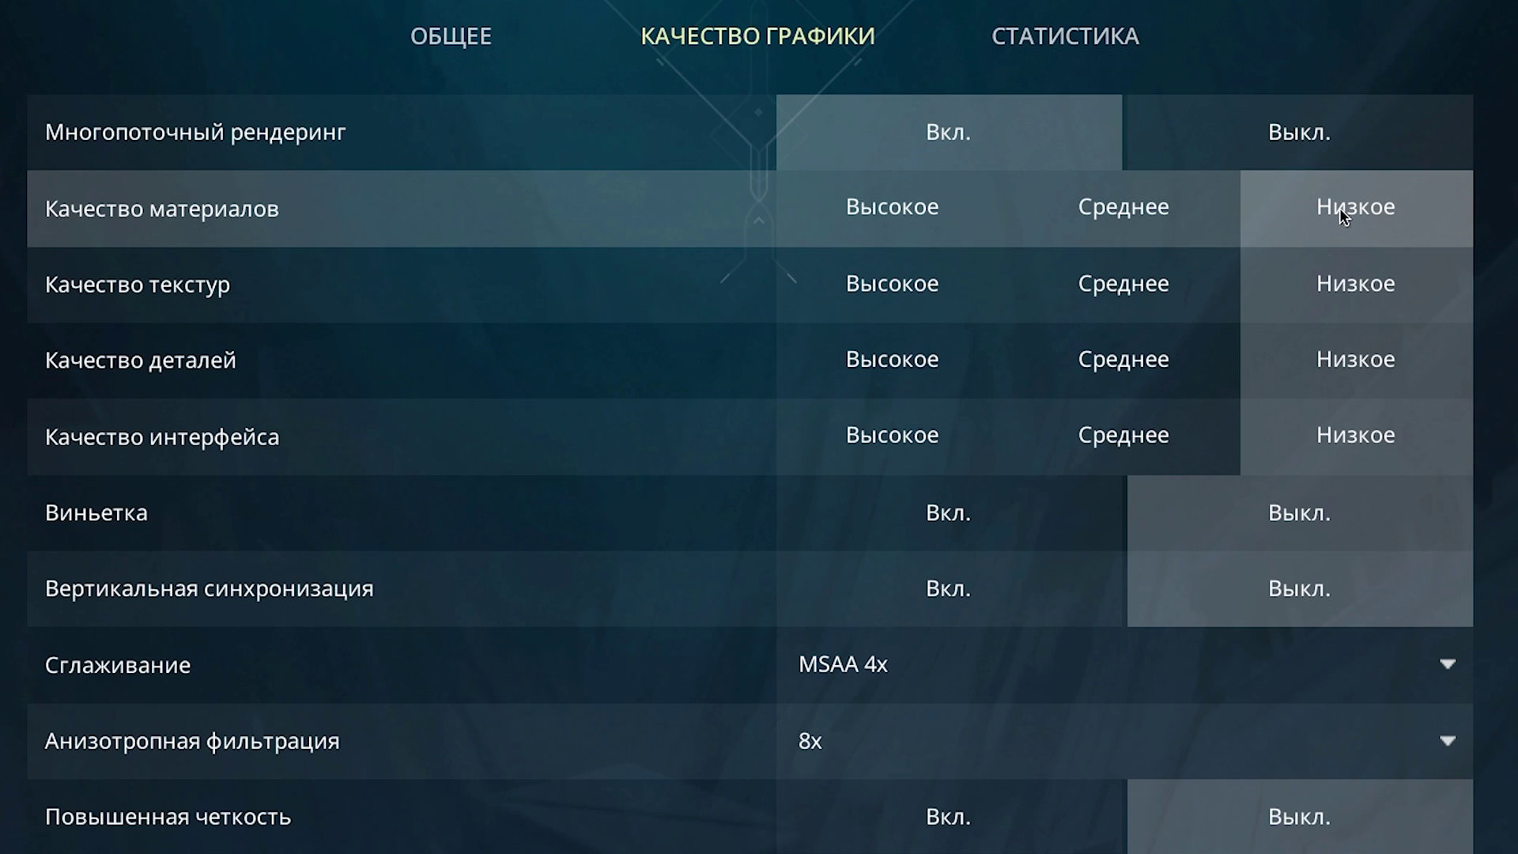
pyautogui.click(894, 303)
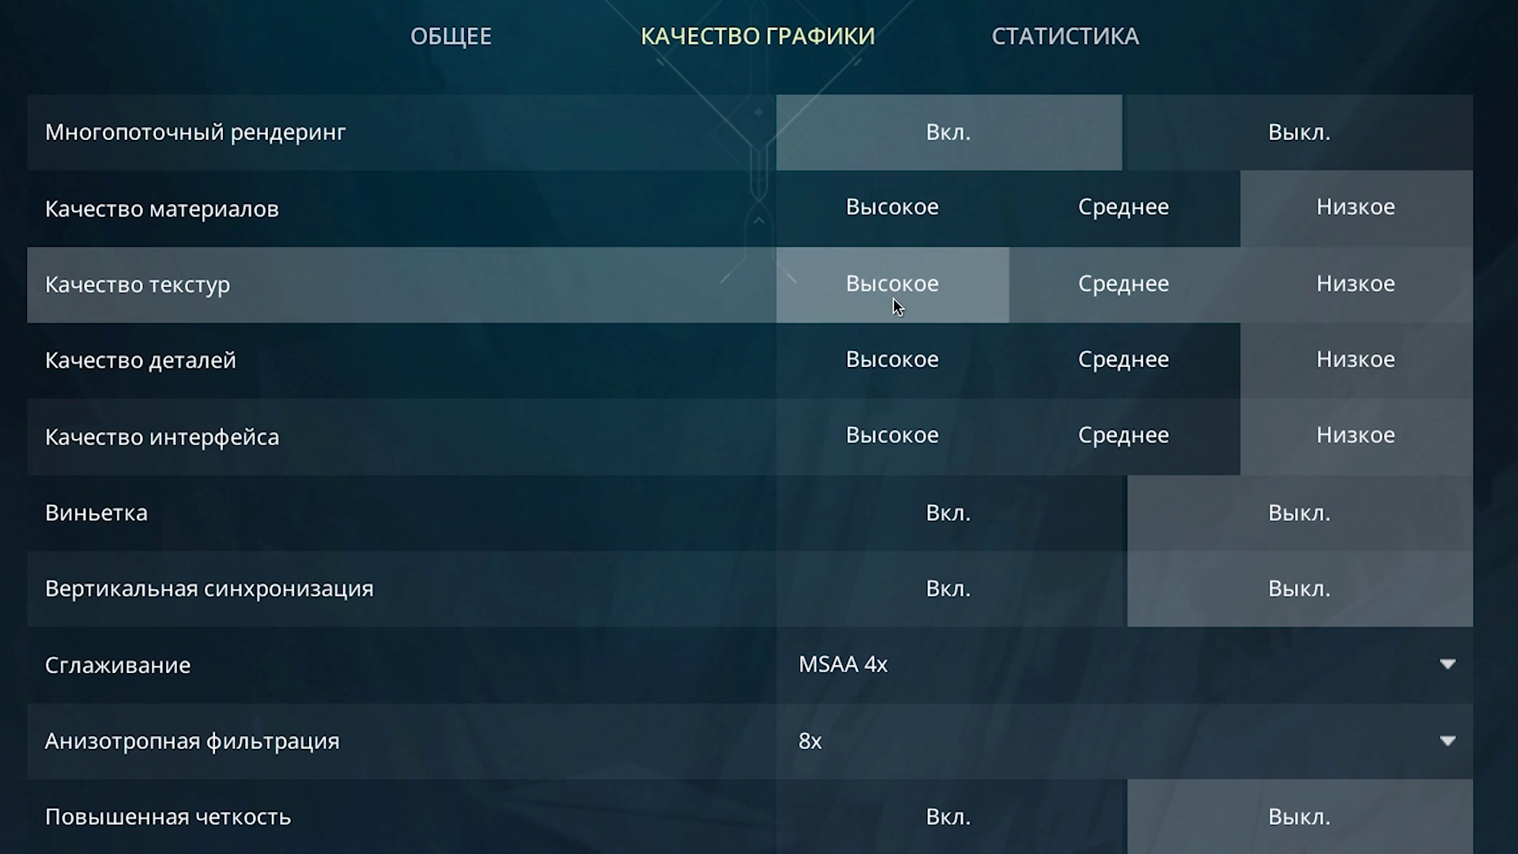
pyautogui.click(1137, 363)
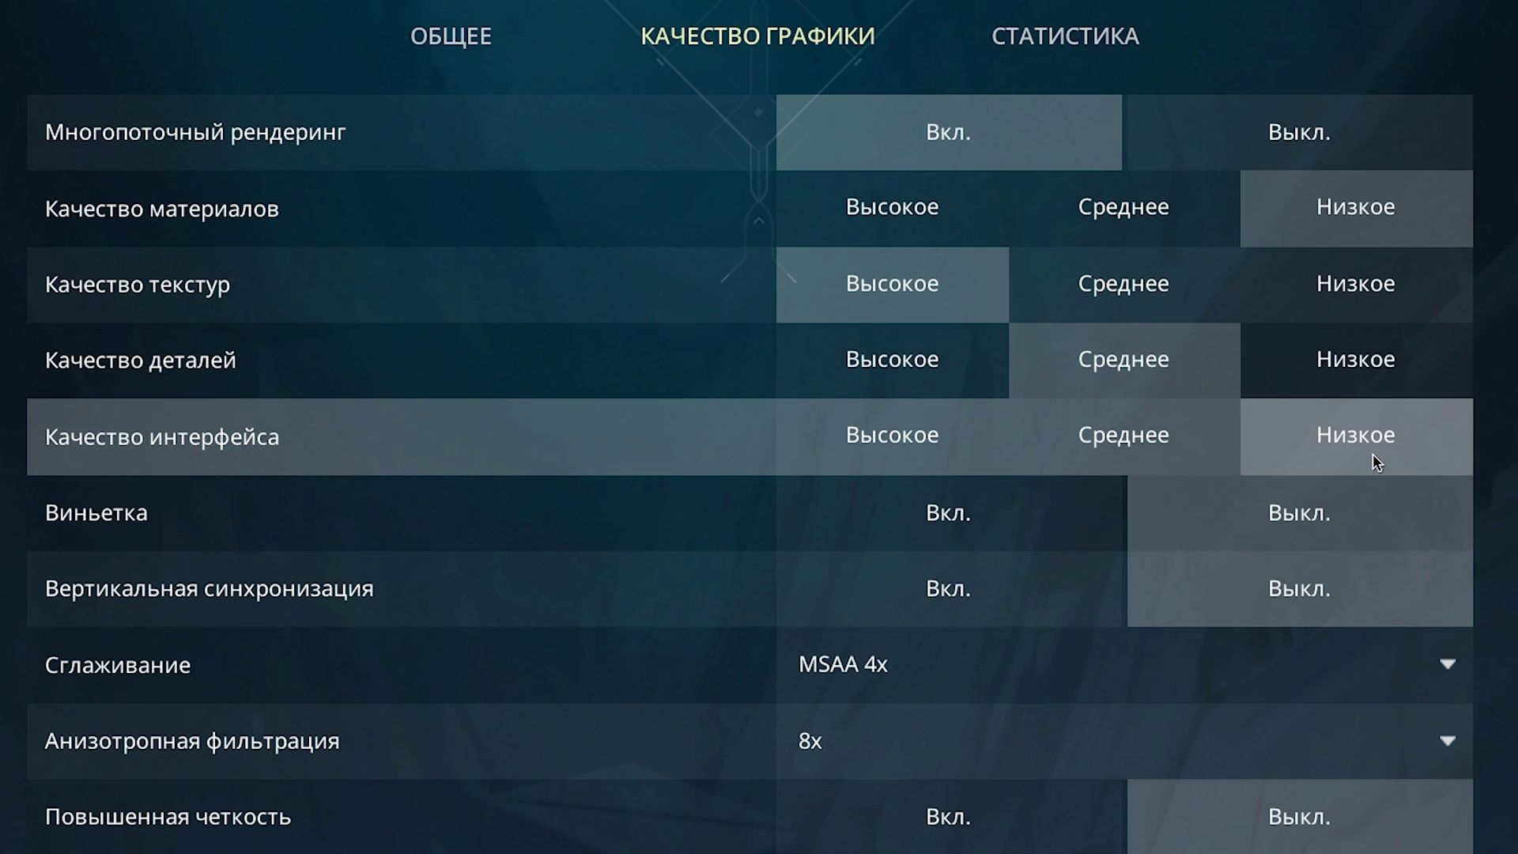
# Turn on Повышенная четкость in the graphics quality settings.
pyautogui.scroll(-5, 1372, 454)
pyautogui.click(1111, 470)
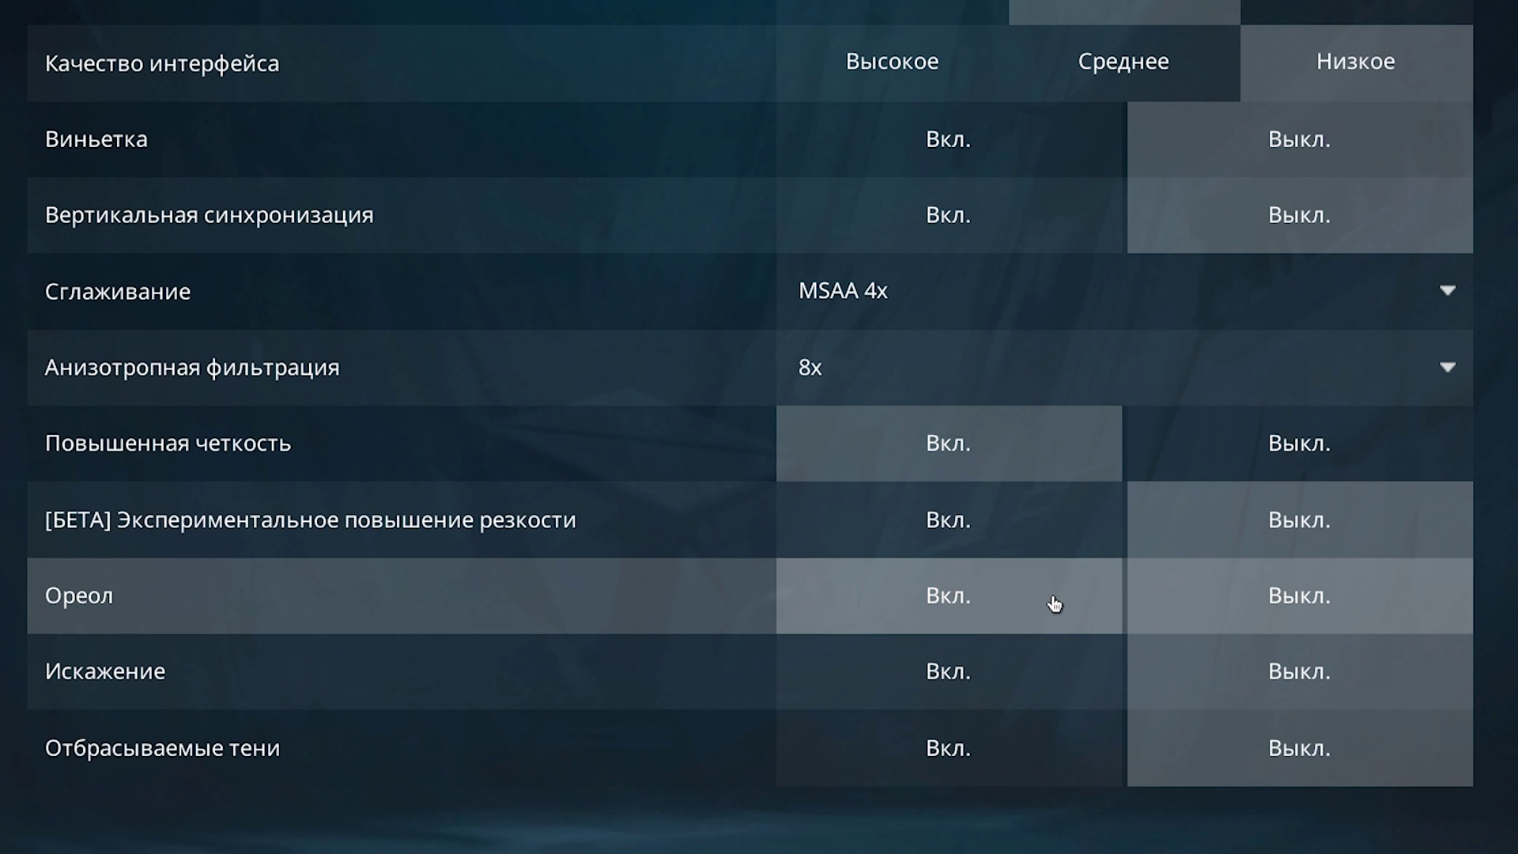
pyautogui.click(1050, 603)
pyautogui.click(1033, 674)
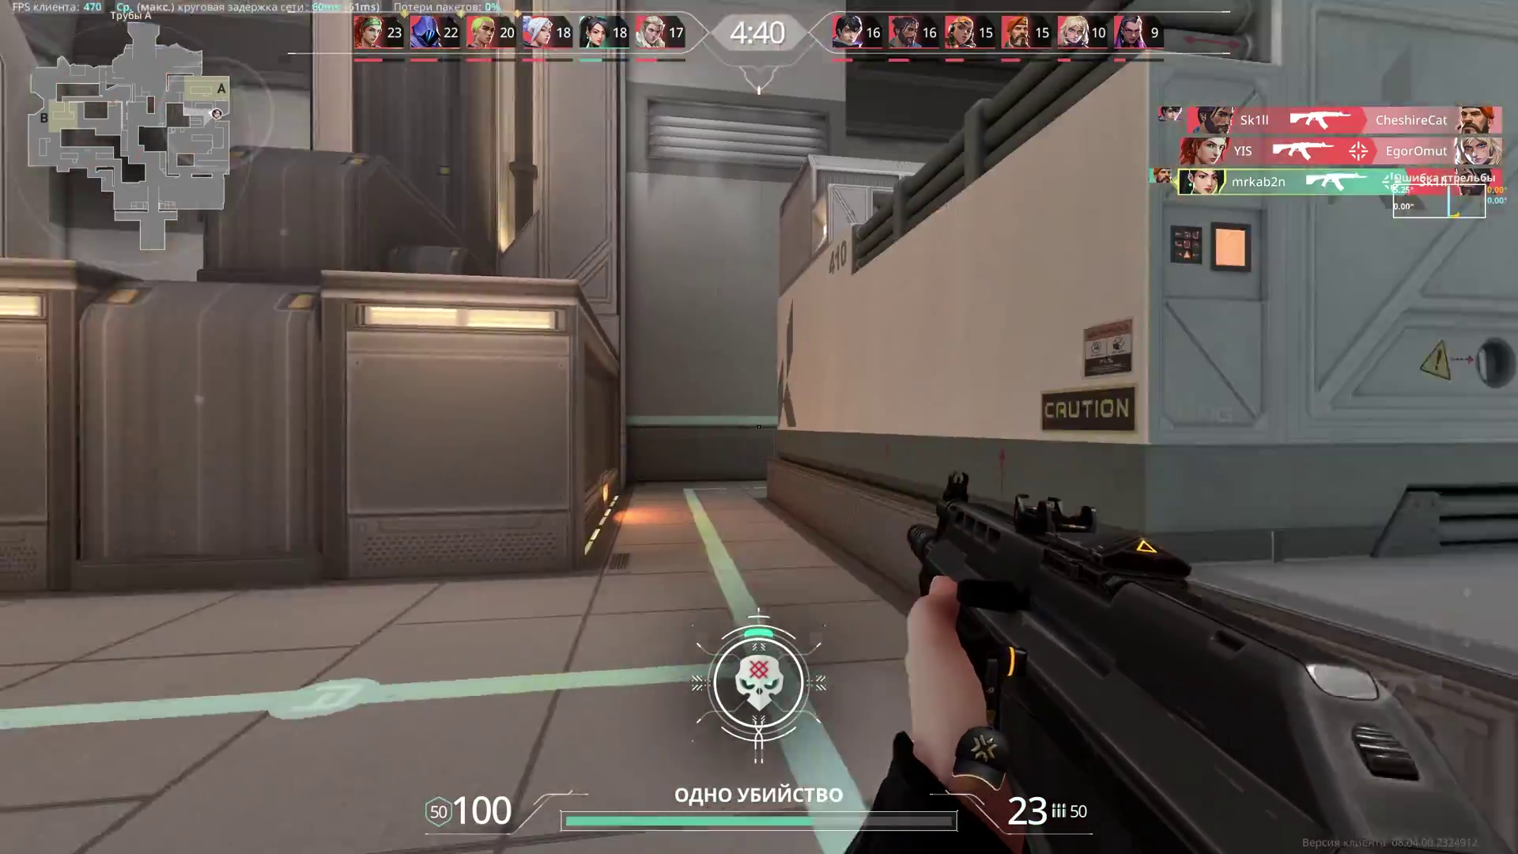
pyautogui.press('w')
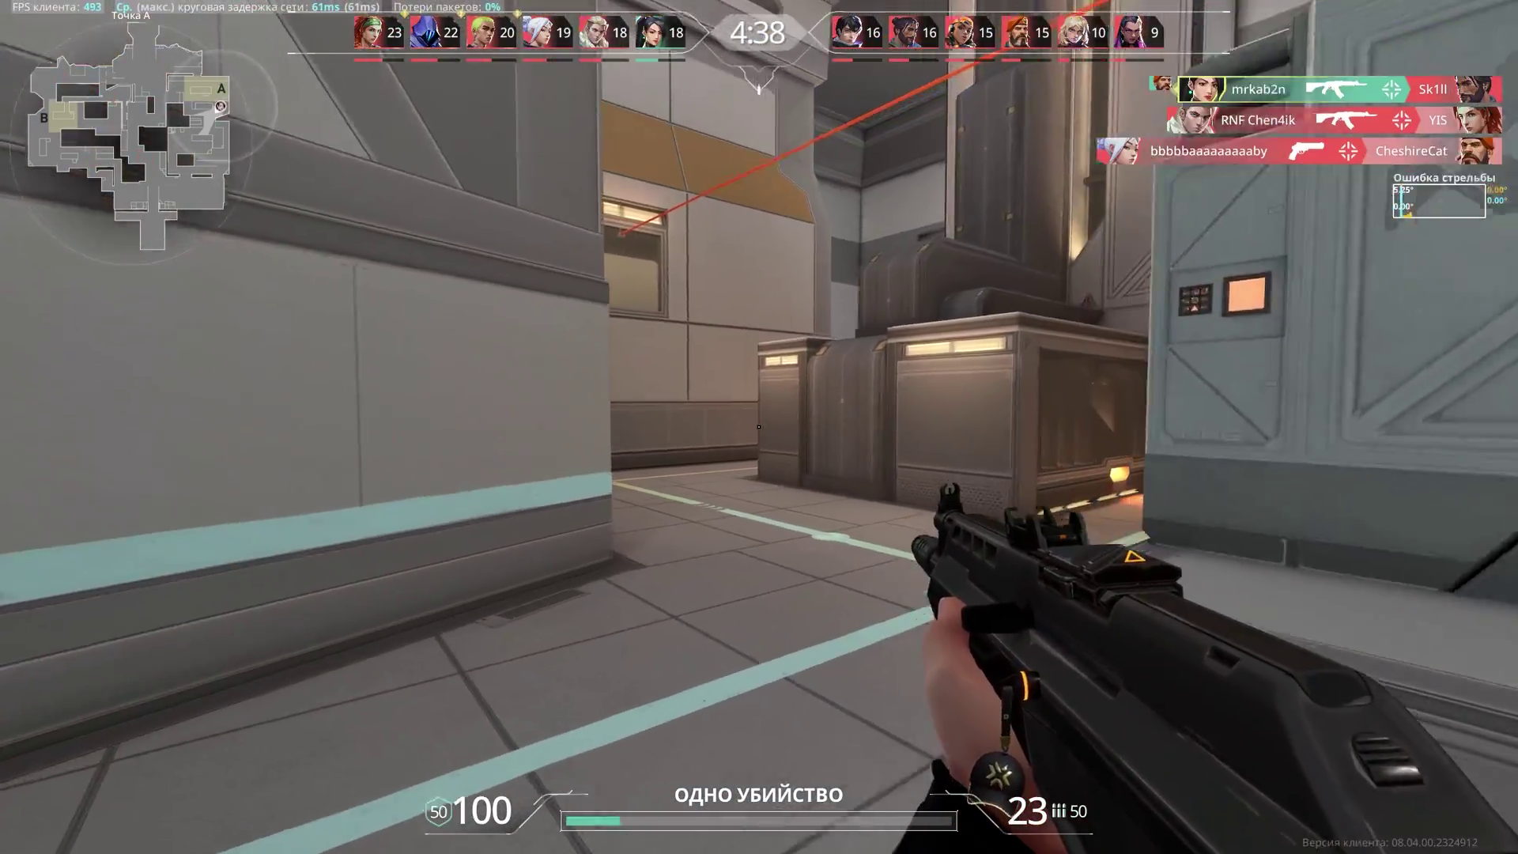
pyautogui.press('w')
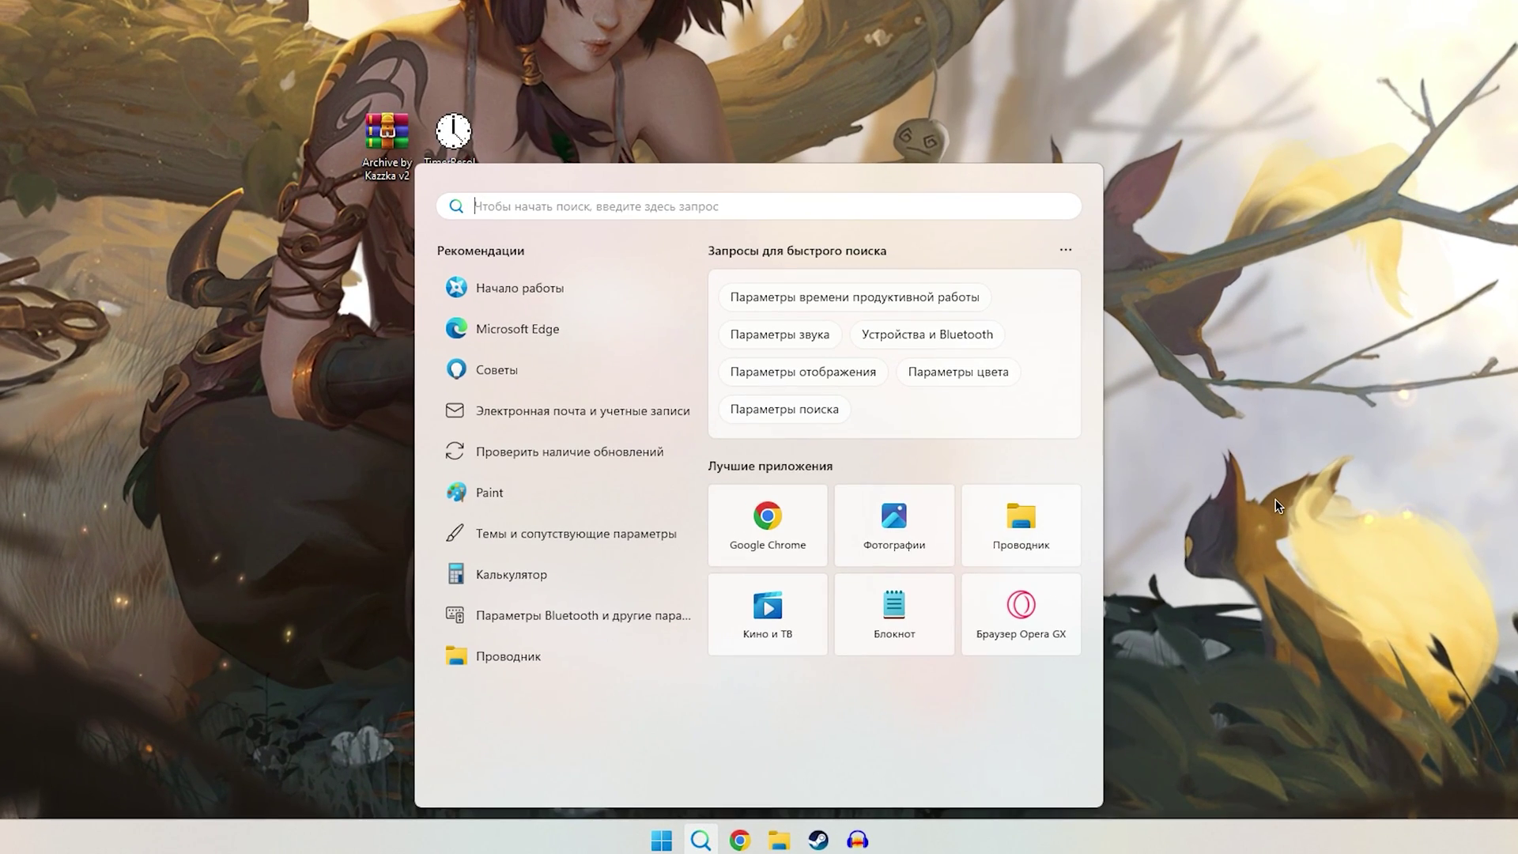
# Find and open the Windows Control Panel and display its items as small icons (Мелкие значки).
pyautogui.write('панель')
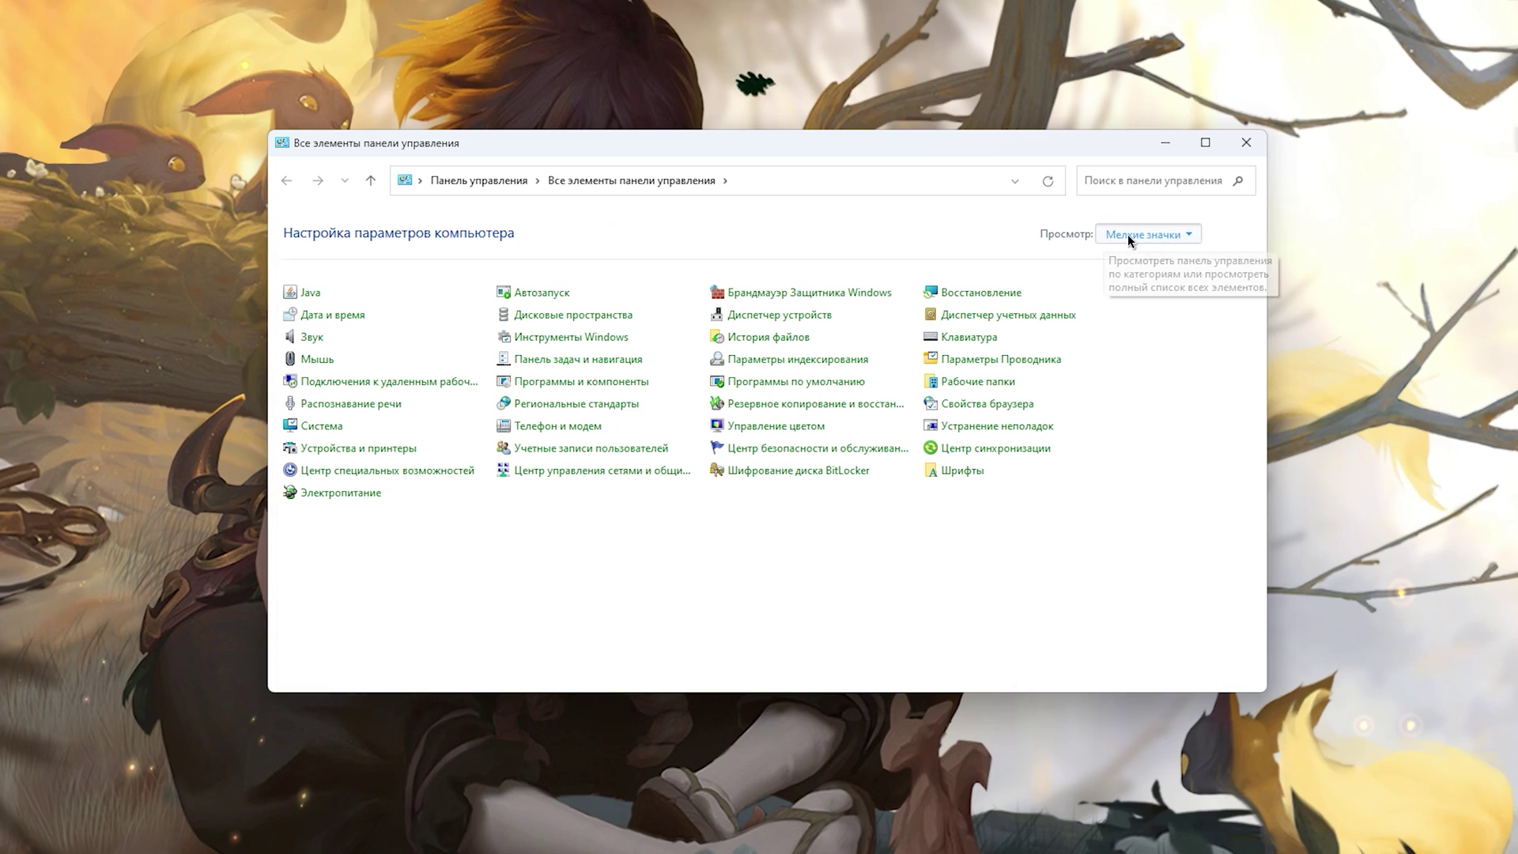
pyautogui.click(1148, 234)
pyautogui.click(1134, 304)
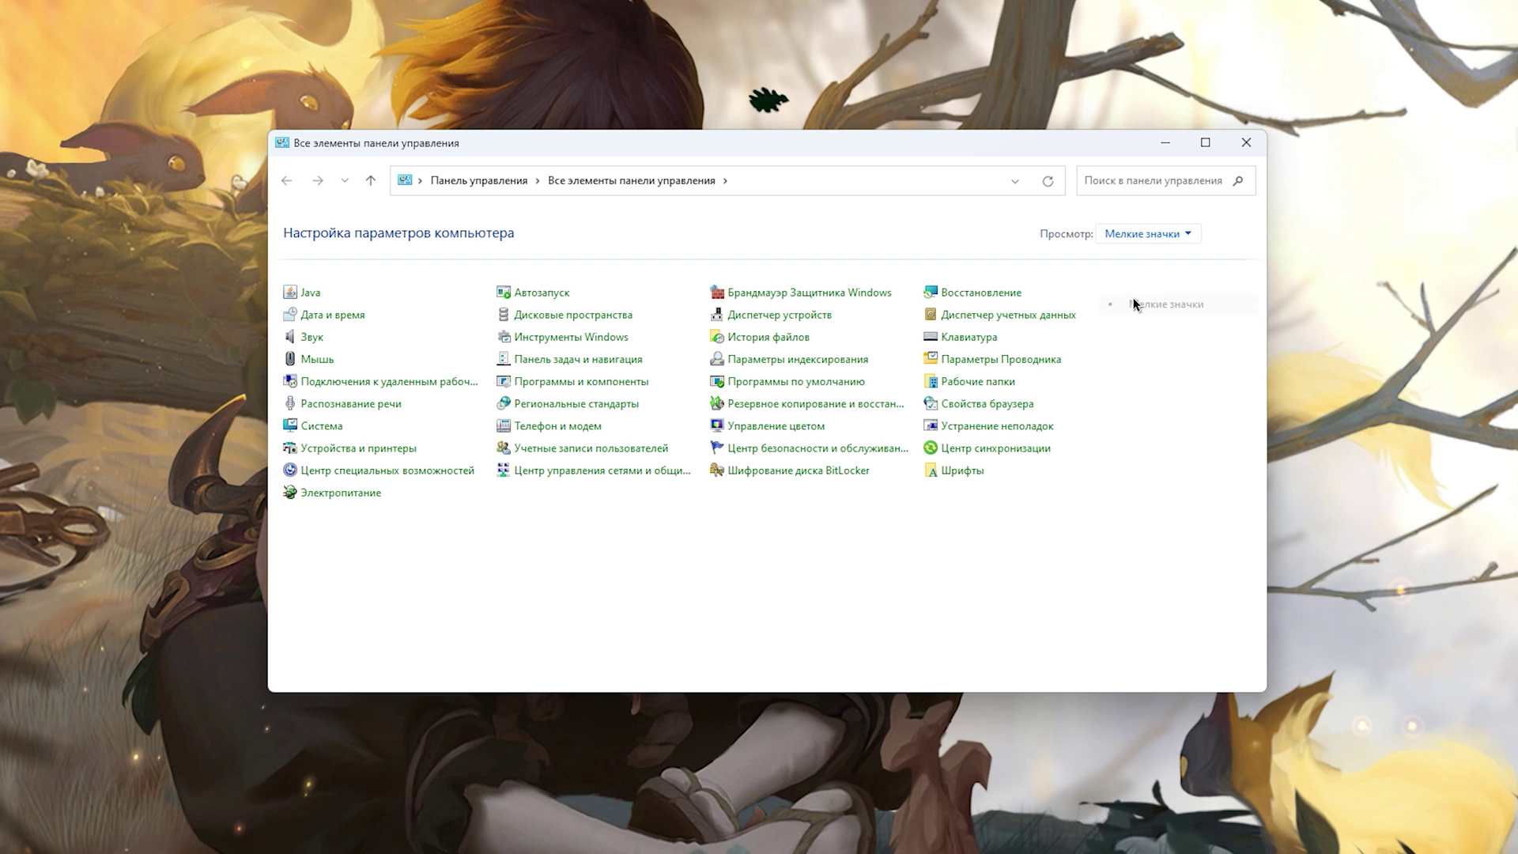
# Open the Электропитание settings and expand the additional power schemes.
pyautogui.click(365, 494)
pyautogui.click(580, 457)
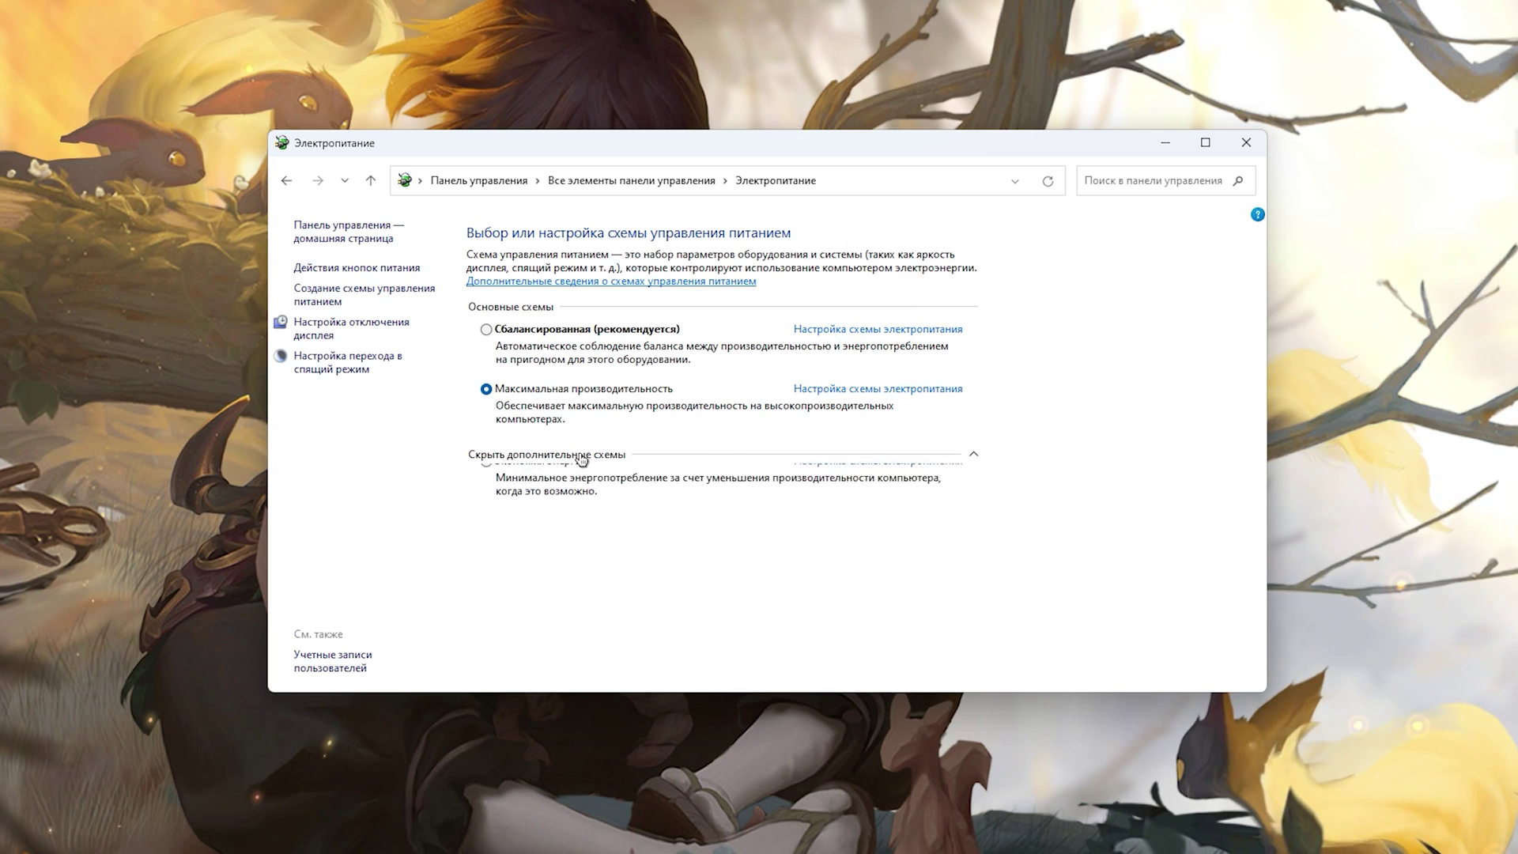
pyautogui.click(548, 480)
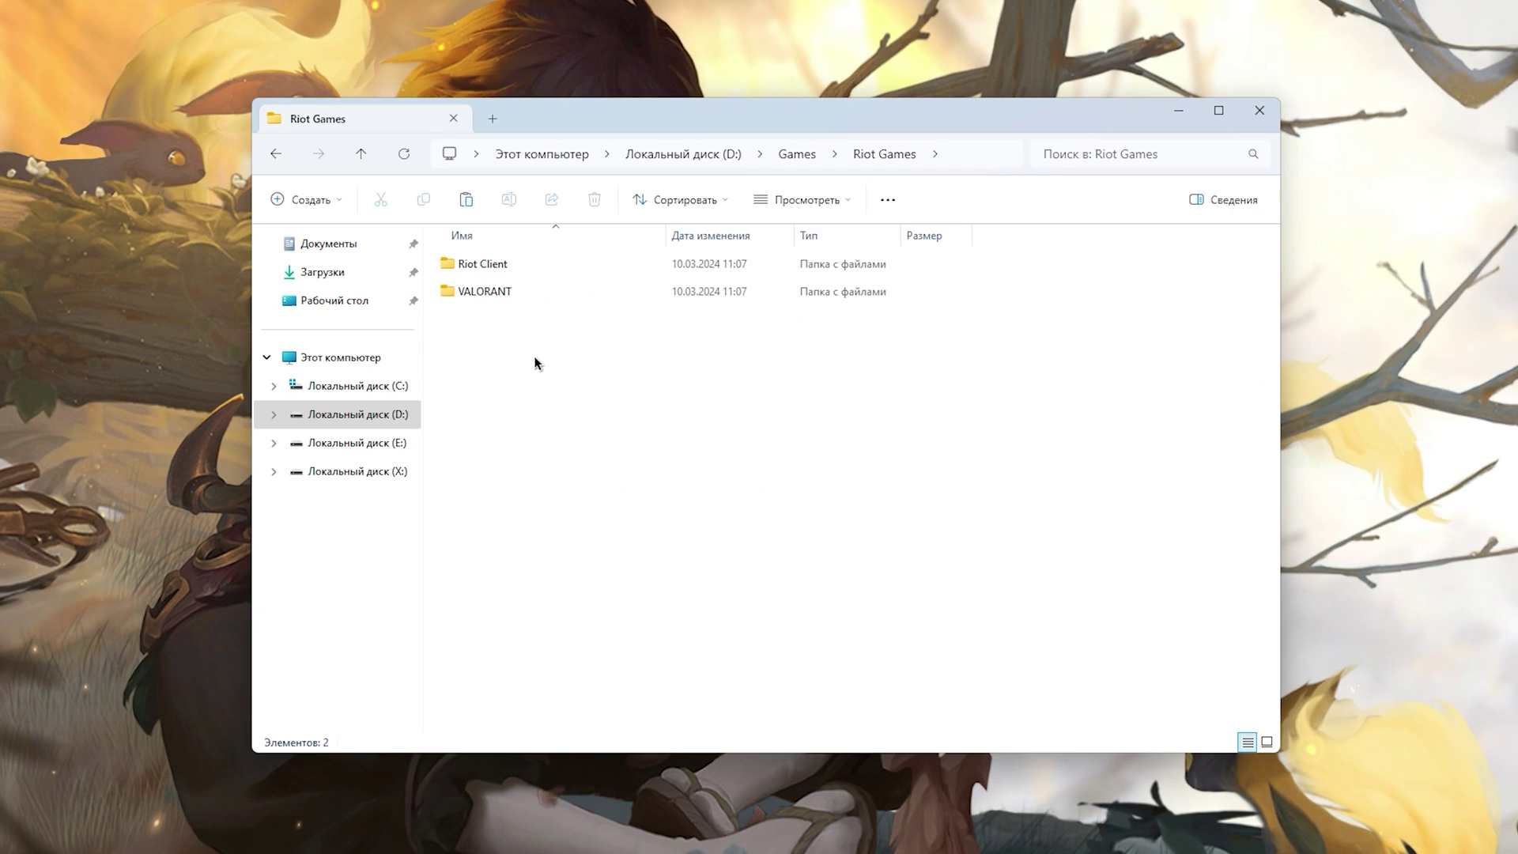
# From the Riot Games folder, go to VALORANT\live\ShooterGame\Binaries\Win64.
pyautogui.doubleClick(551, 294)
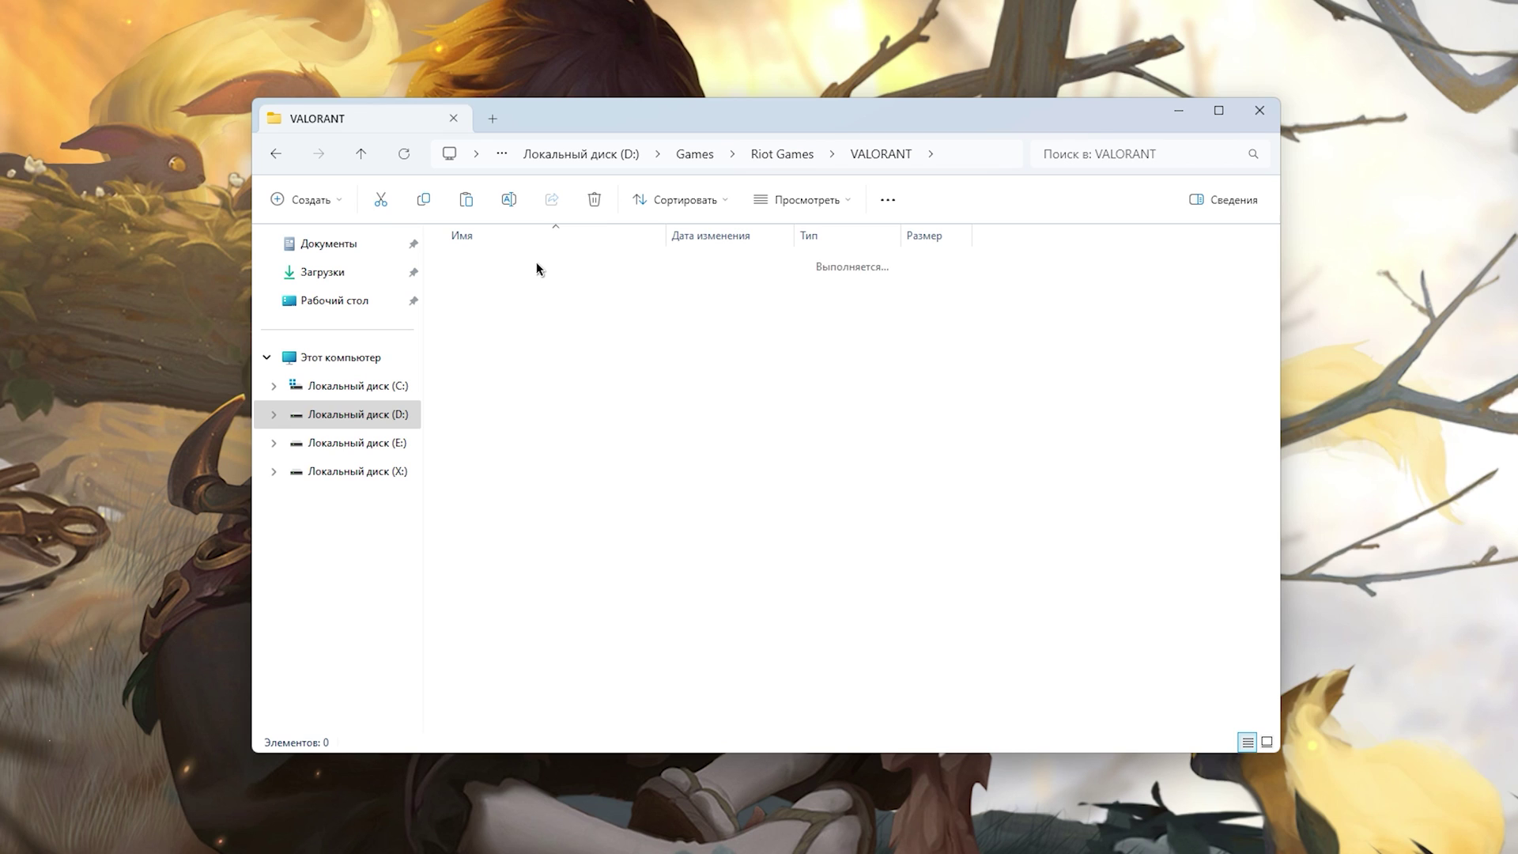
pyautogui.doubleClick(536, 266)
pyautogui.doubleClick(539, 291)
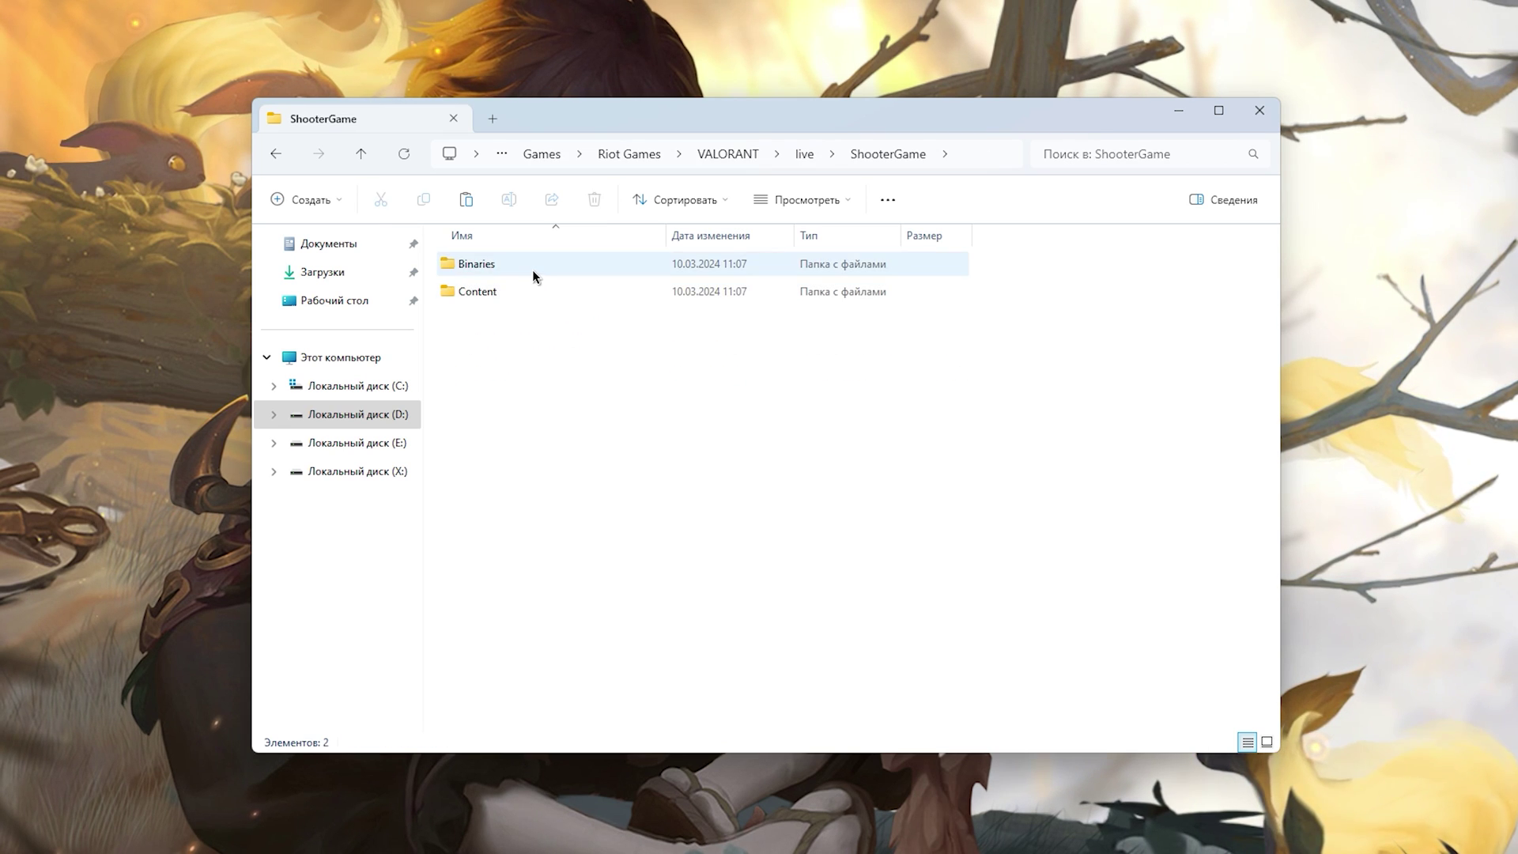
pyautogui.doubleClick(533, 269)
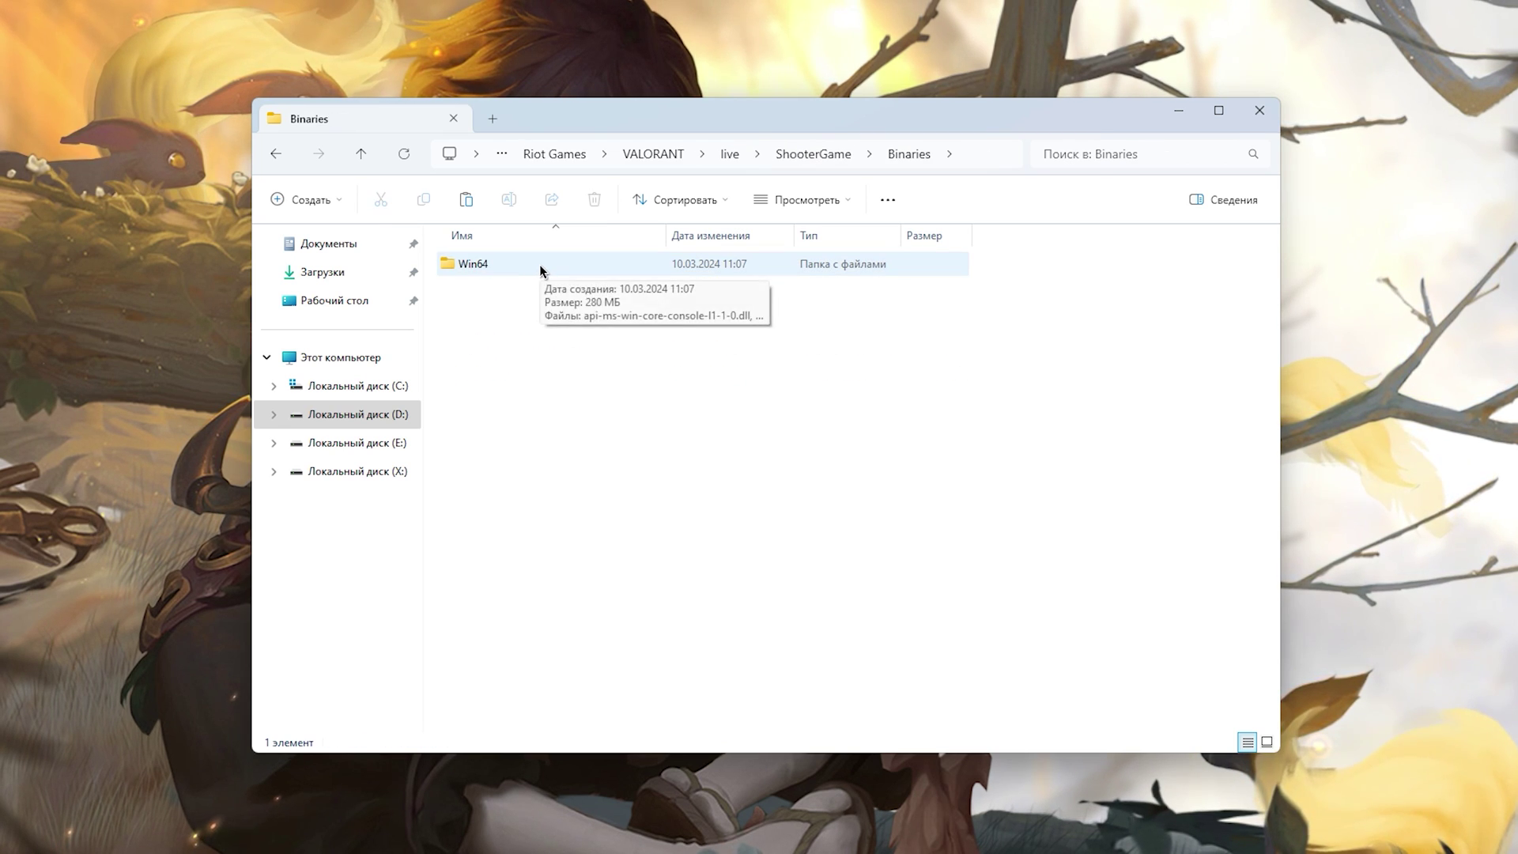
pyautogui.doubleClick(539, 266)
# Open the compatibility properties of VALORANT-Win64-Shipping and enable Отключить оптимизацию во весь экран.
pyautogui.moveTo(1271, 313); pyautogui.dragTo(1274, 650)
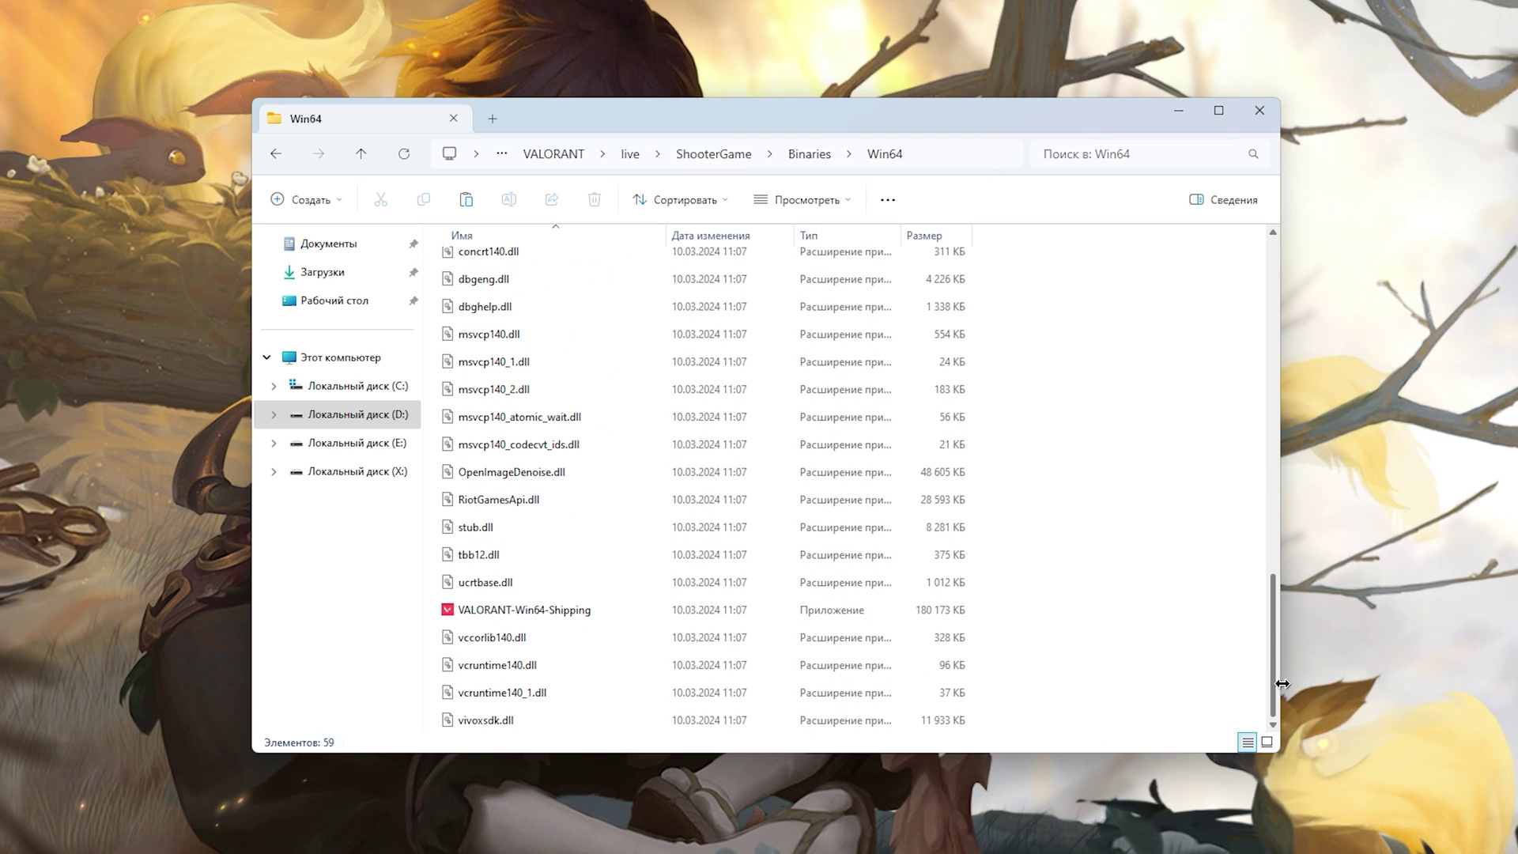
pyautogui.click(531, 618)
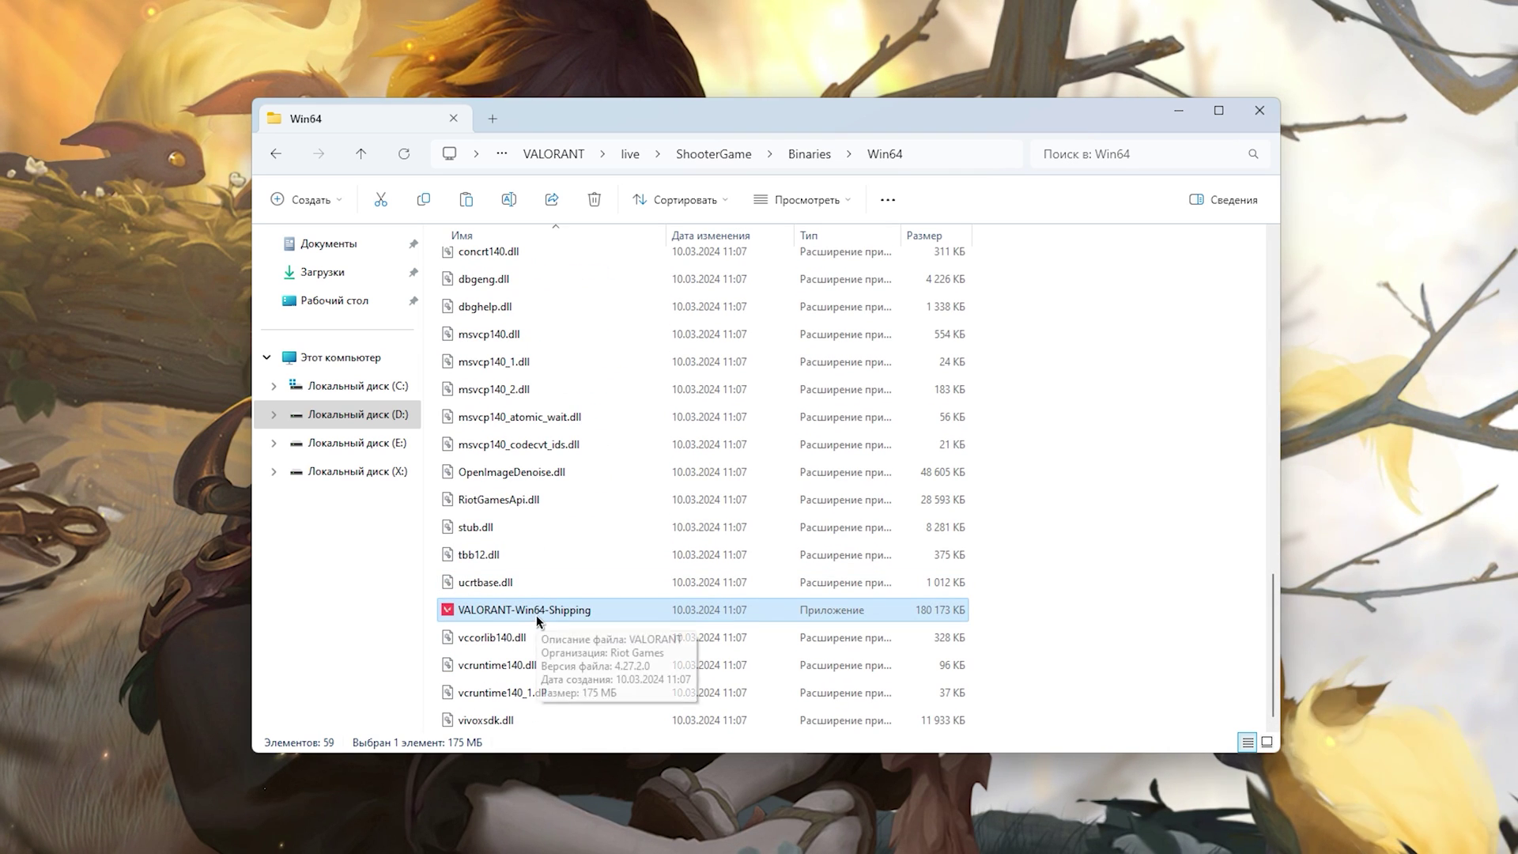
pyautogui.rightClick(536, 615)
pyautogui.click(643, 467)
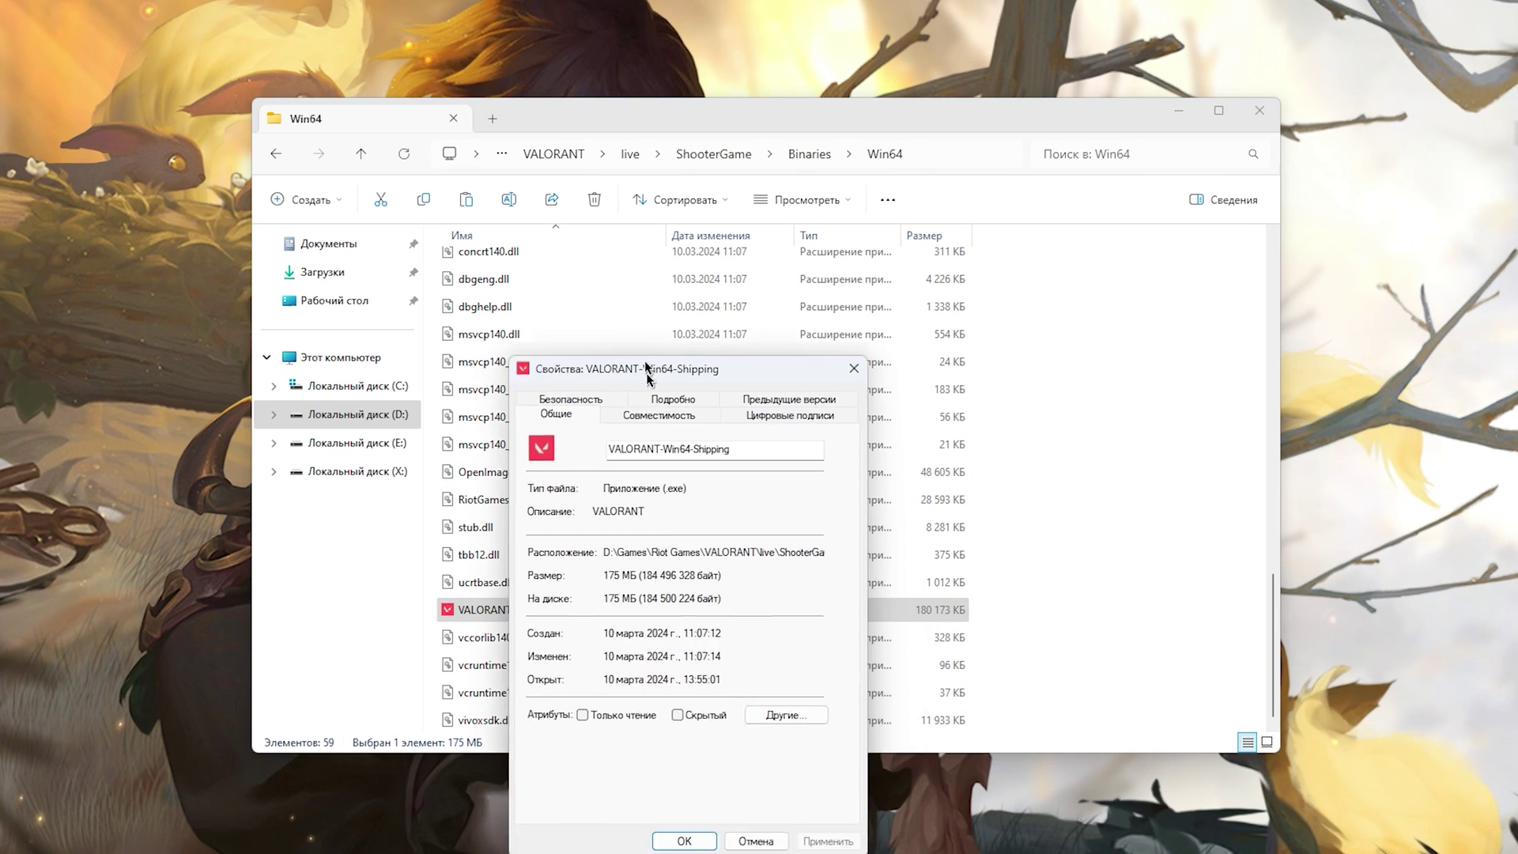
pyautogui.click(643, 431)
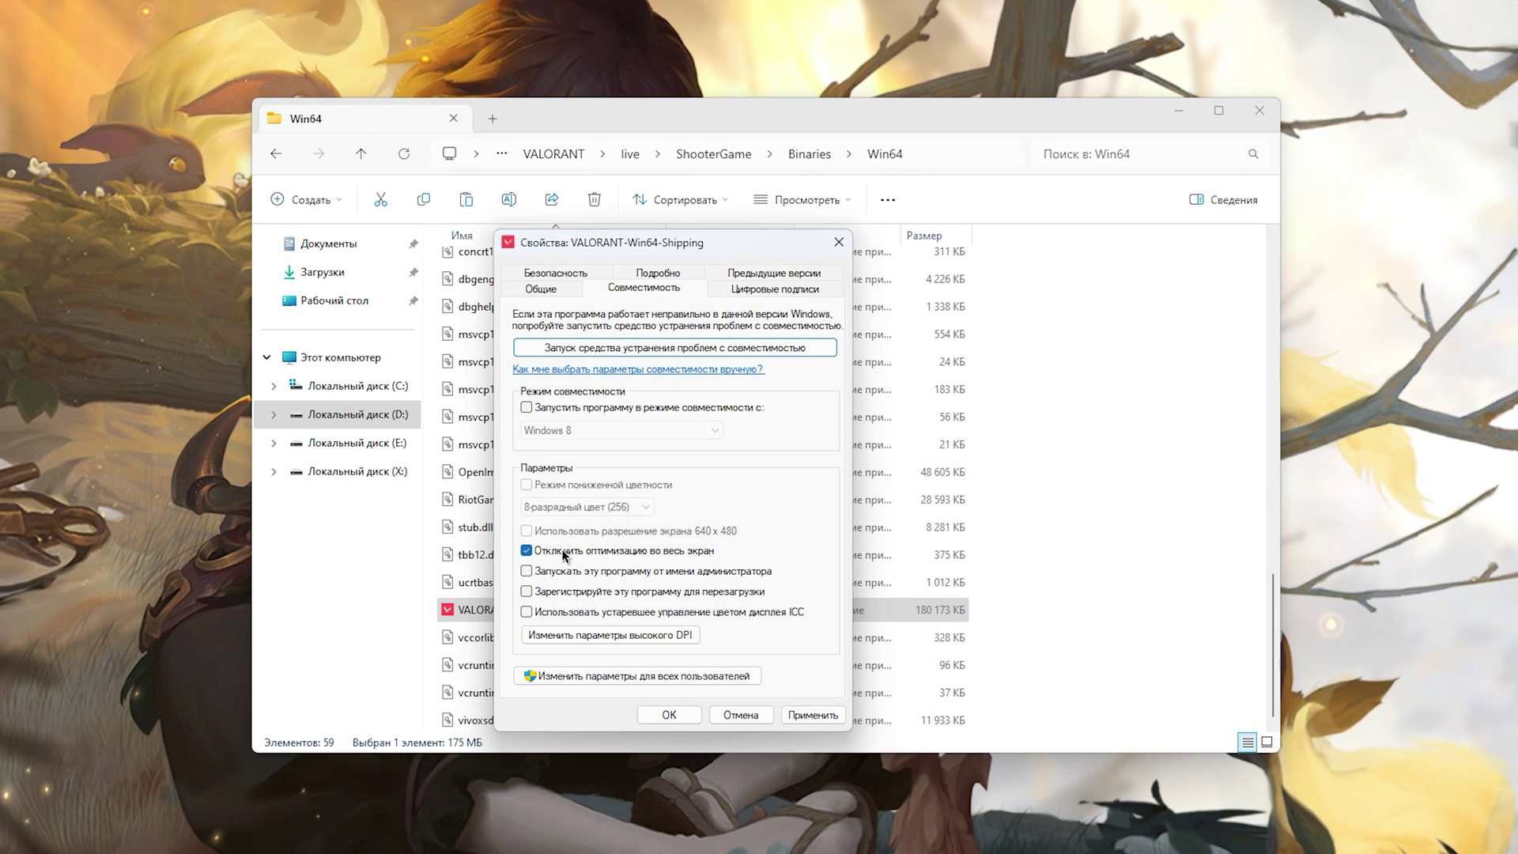
# Override the executable's high-DPI scaling with scaling performed by Приложение, and apply the compatibility properties.
pyautogui.click(601, 632)
pyautogui.click(639, 586)
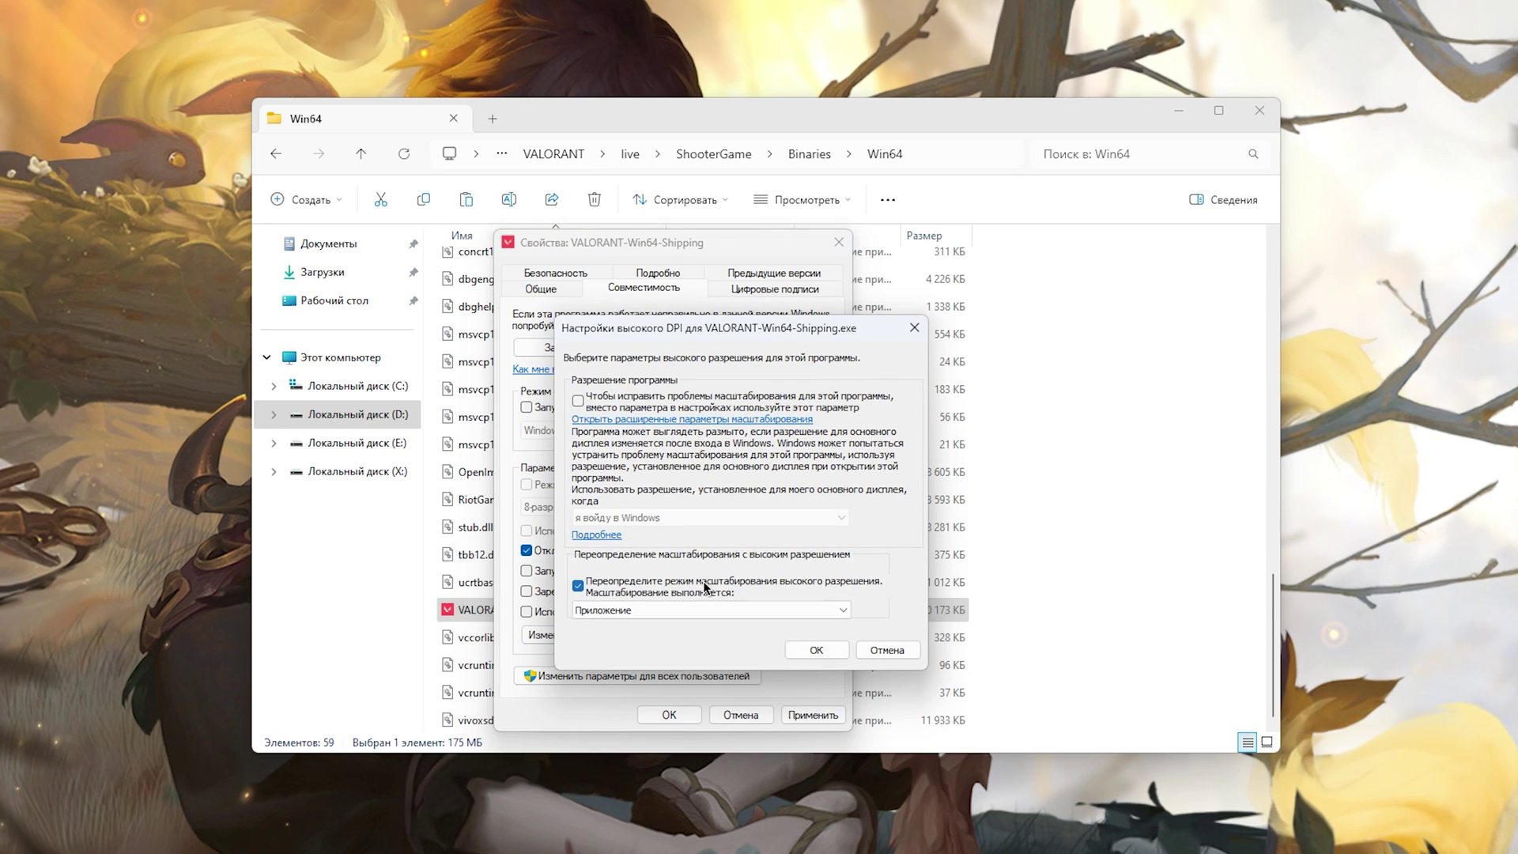
pyautogui.click(816, 650)
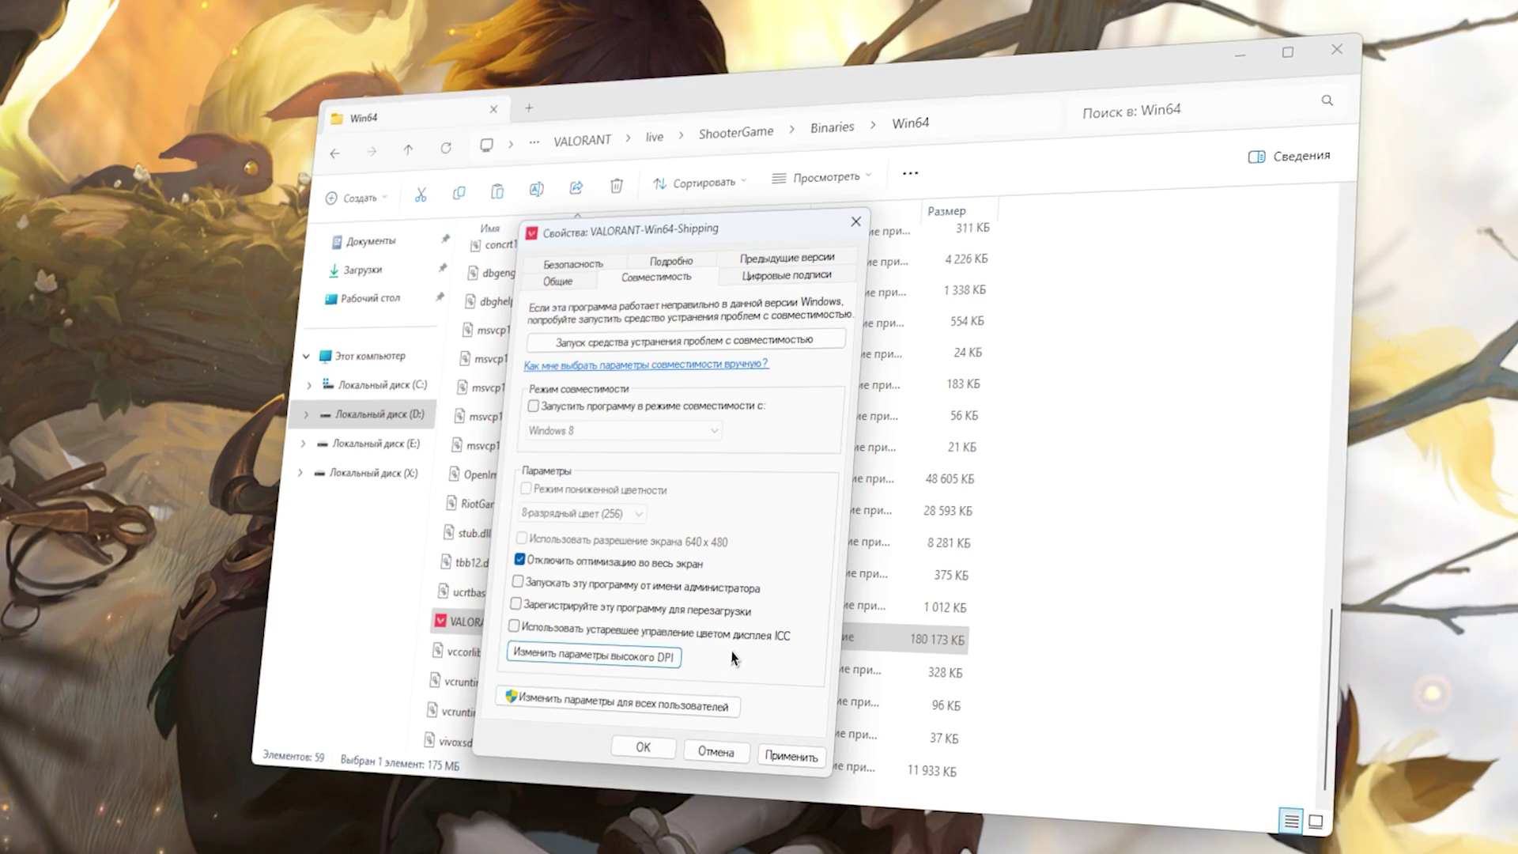
pyautogui.click(779, 757)
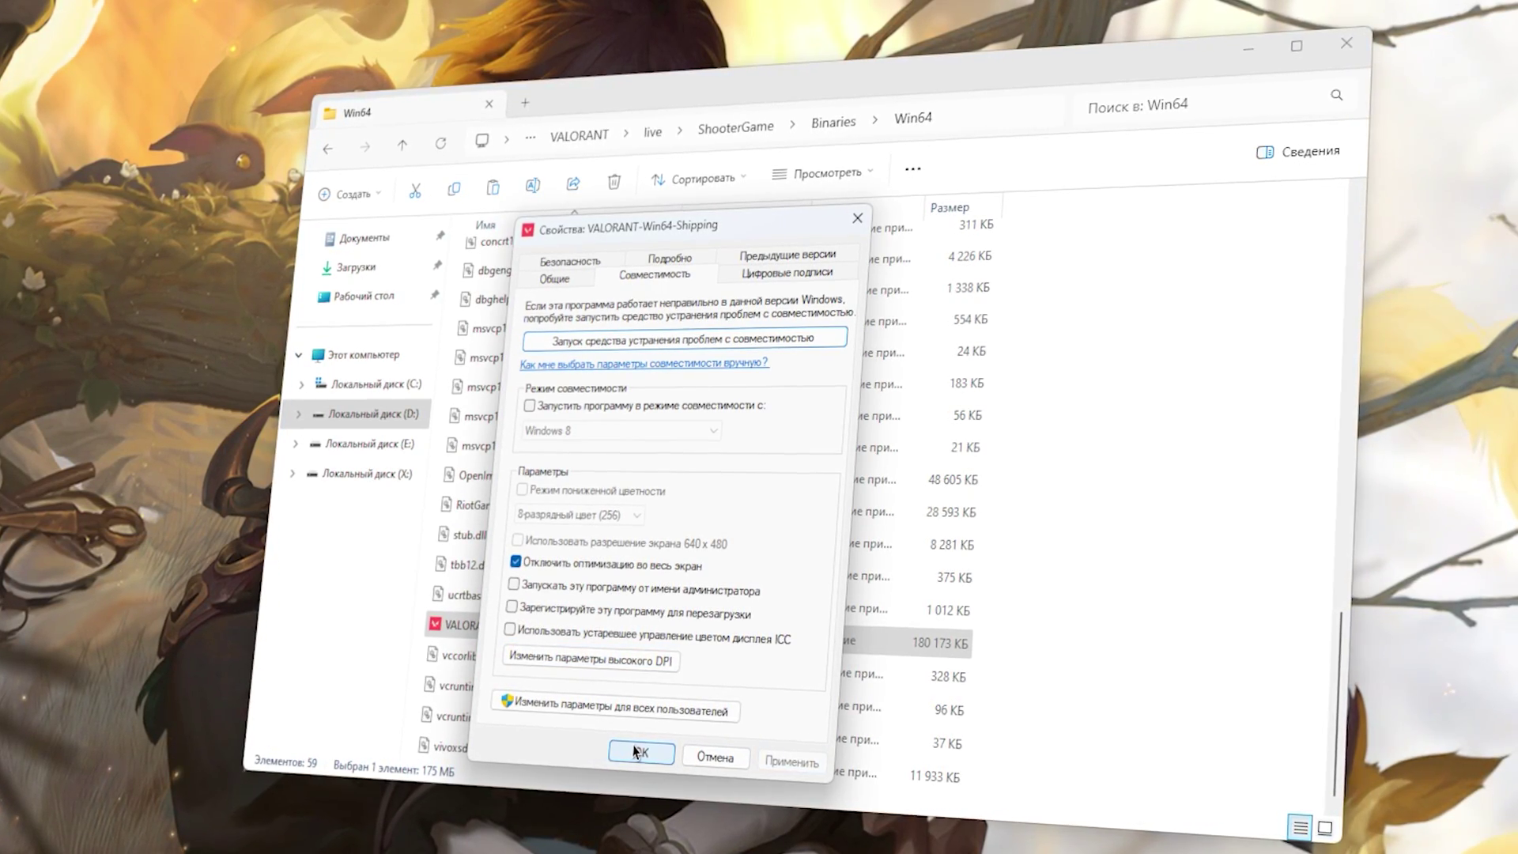
pyautogui.click(641, 756)
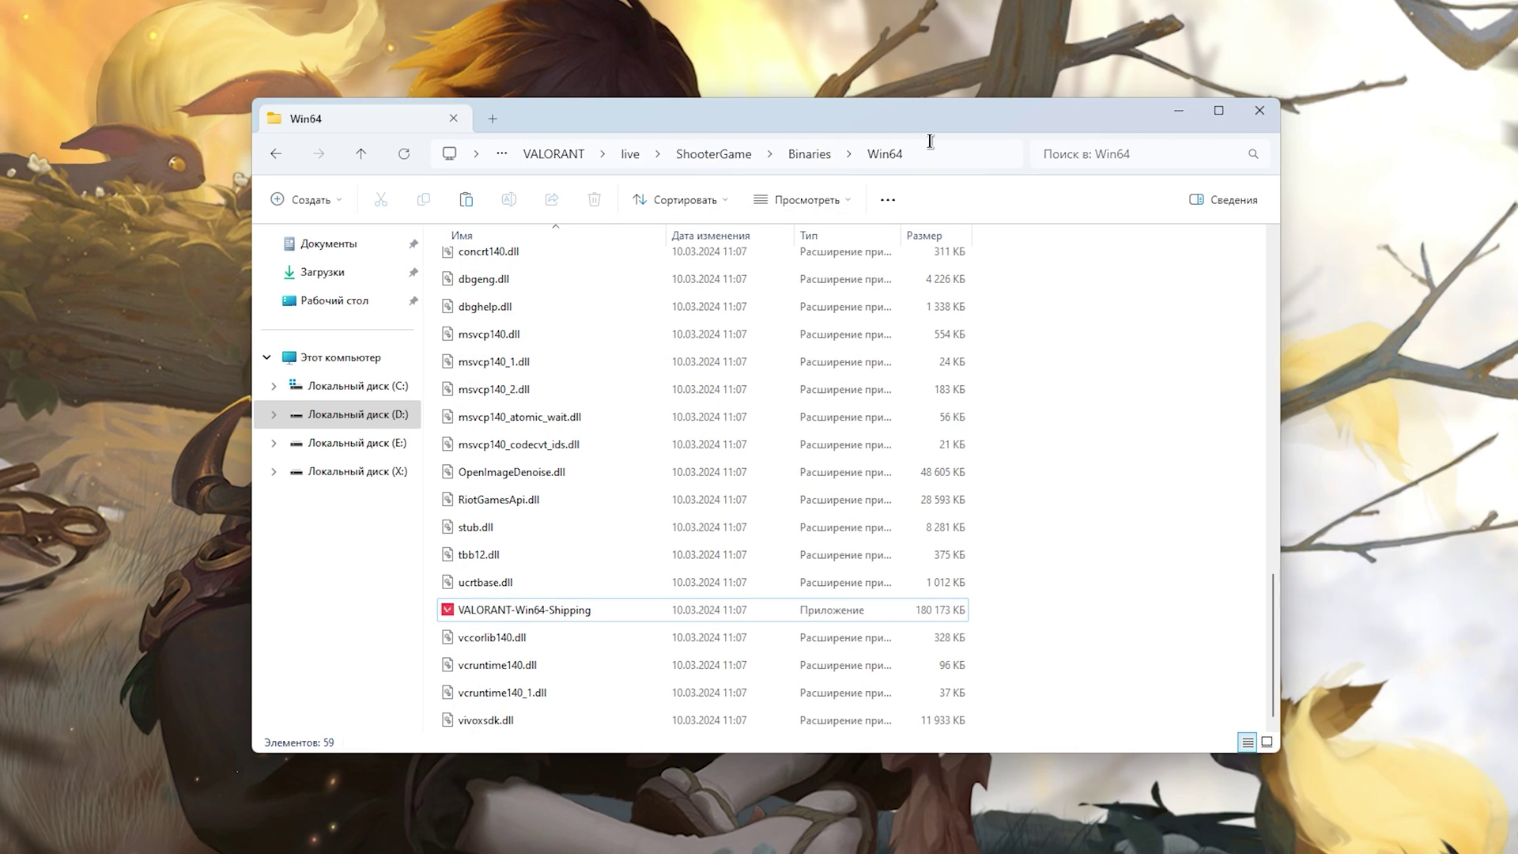
# Copy the full path of the Win64 folder and close the File Explorer window.
pyautogui.click(949, 115)
pyautogui.rightClick(767, 151)
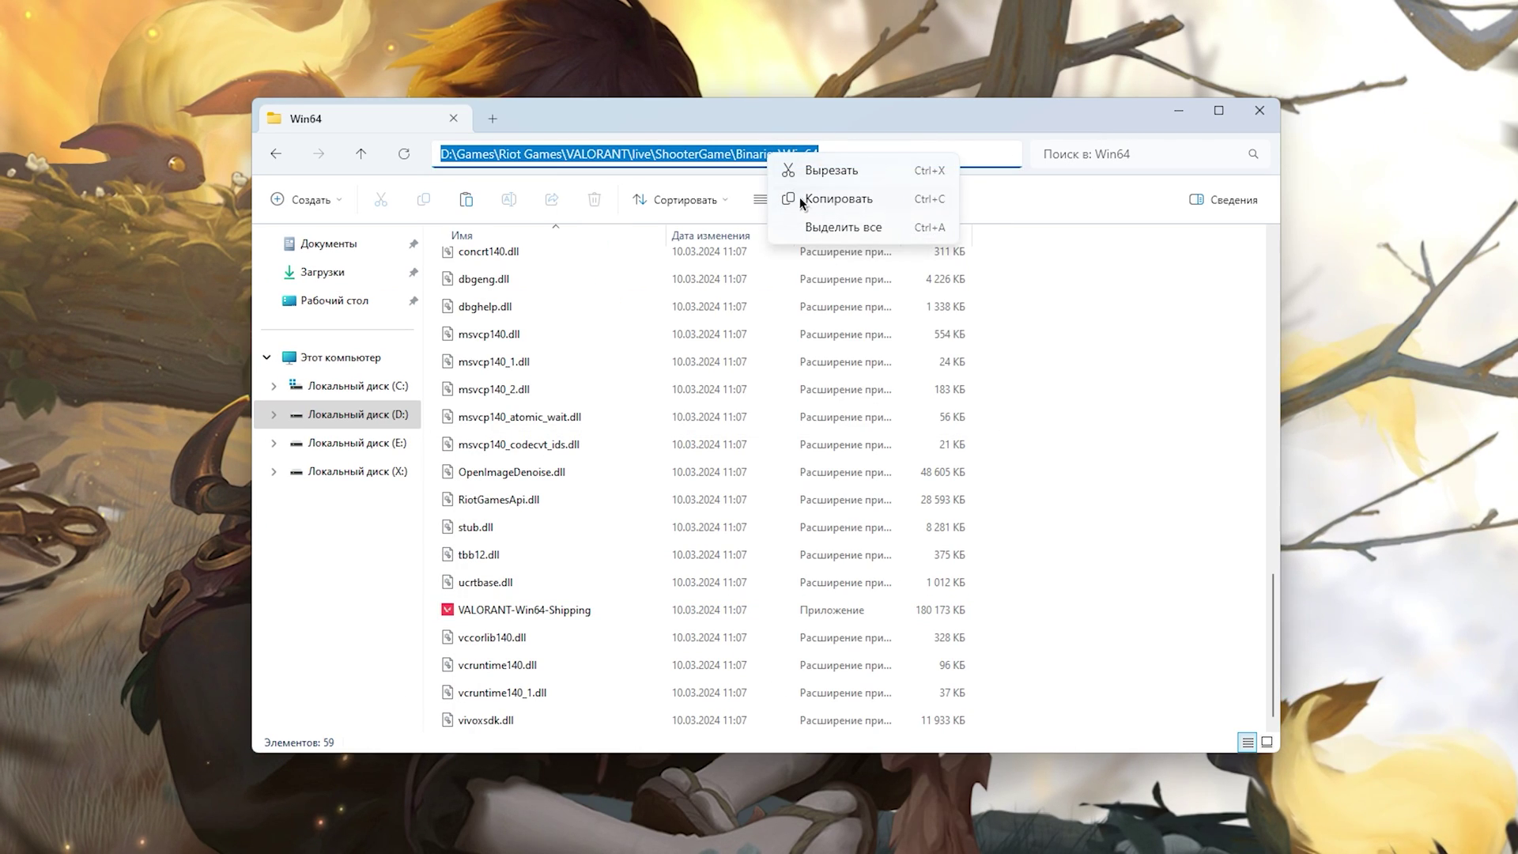
pyautogui.click(799, 197)
pyautogui.click(1259, 121)
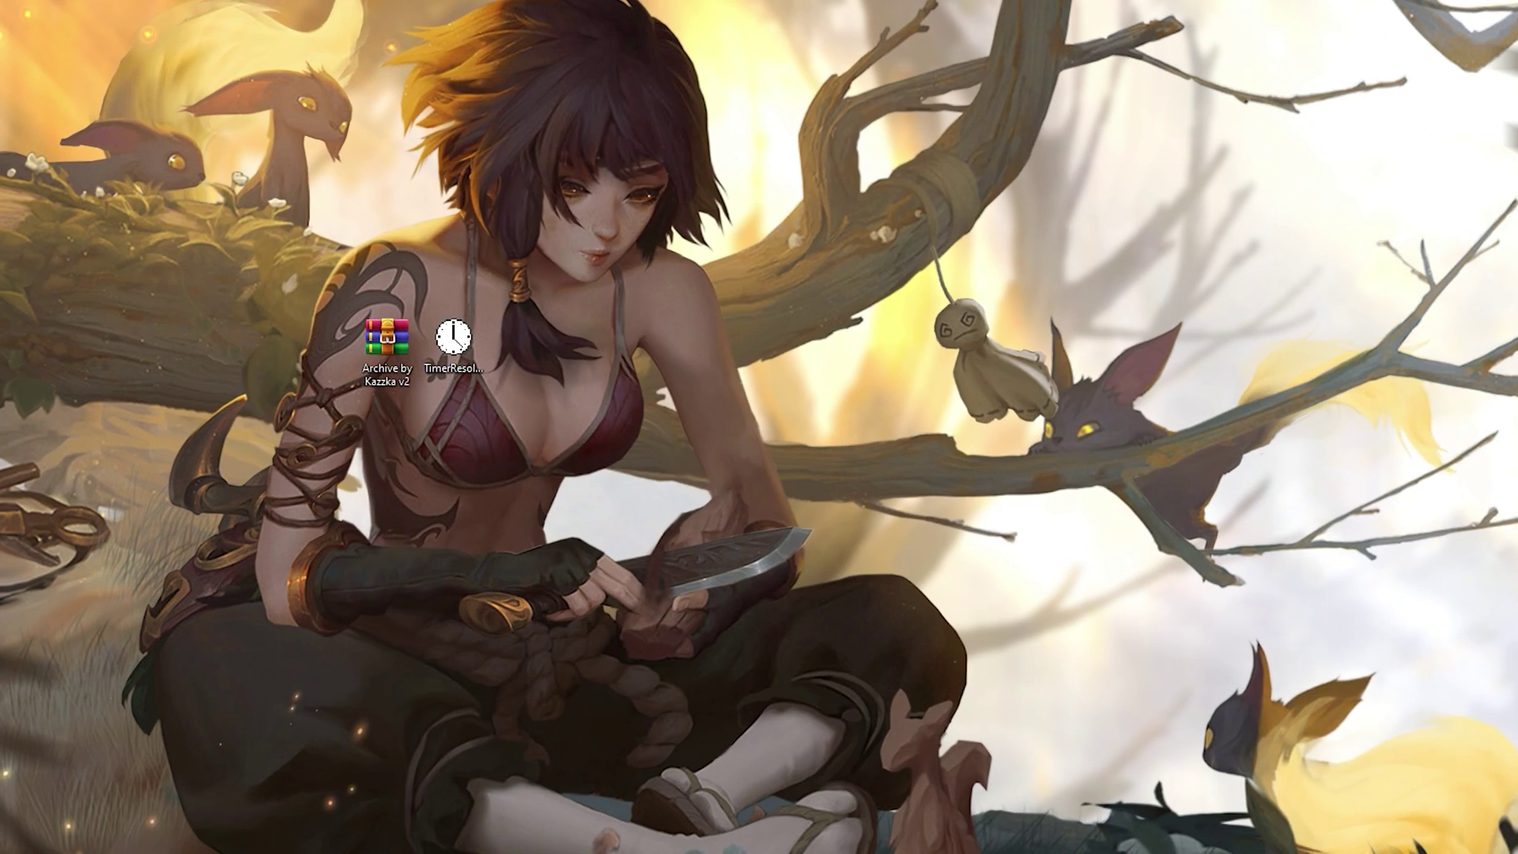
# Search Windows for "настройка графики" and open the Графика settings page at its custom app options.
pyautogui.press('super+s')
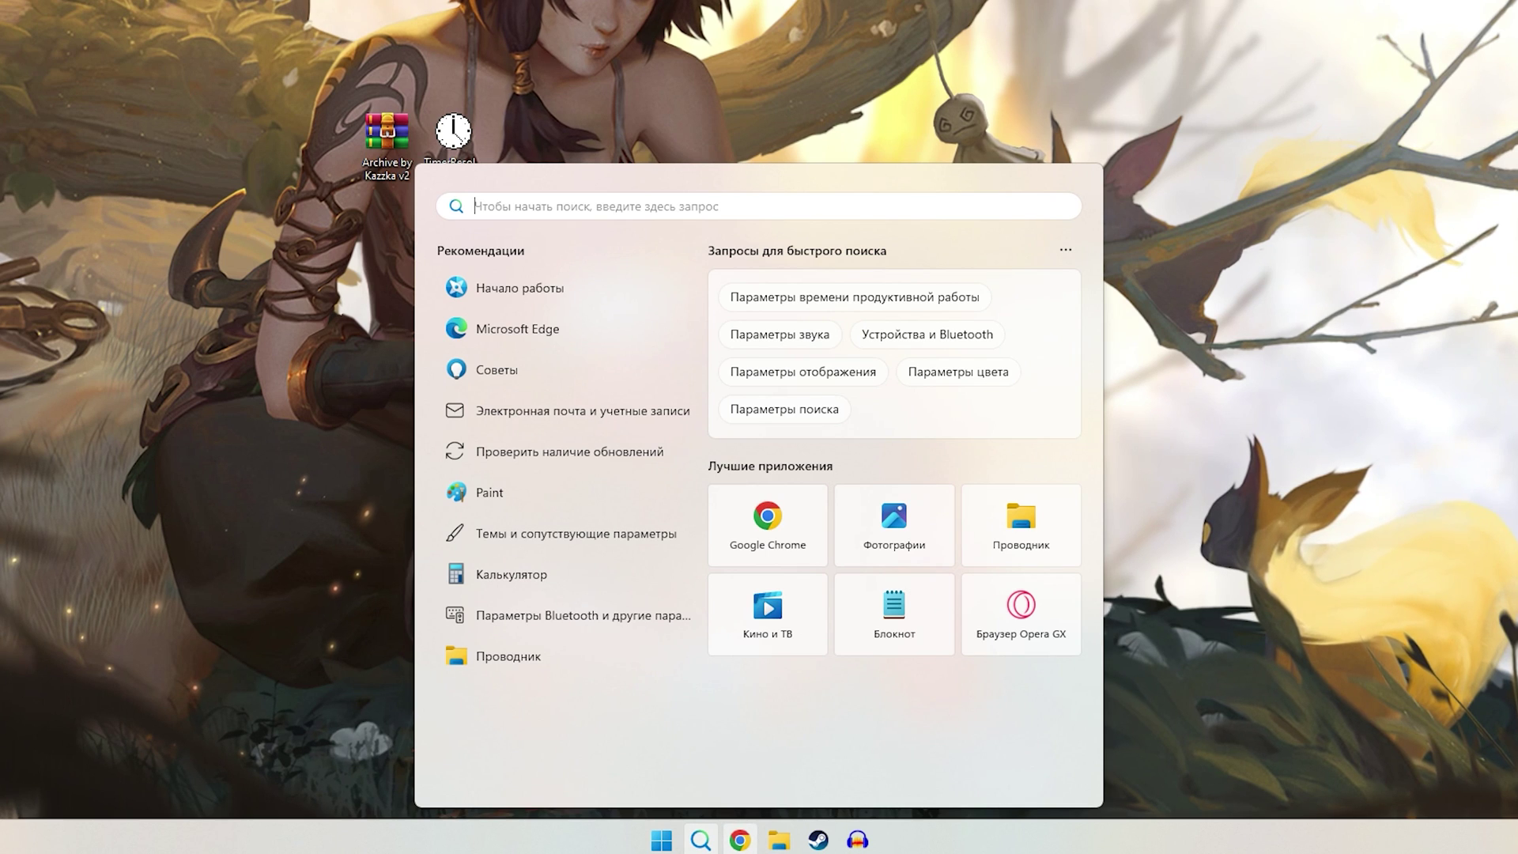
pyautogui.write('настройка графики')
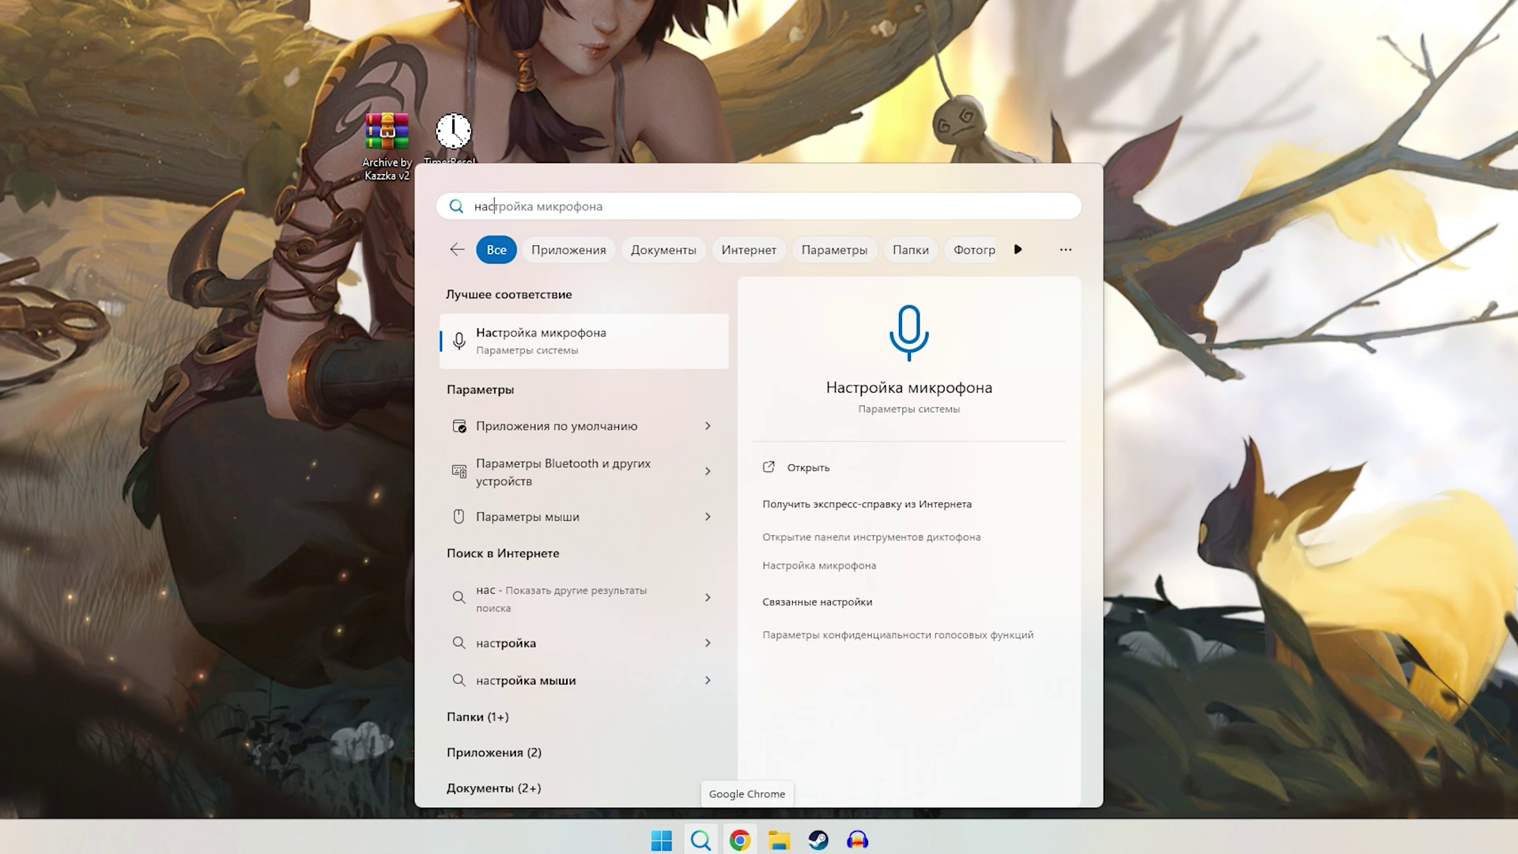
pyautogui.press('Return')
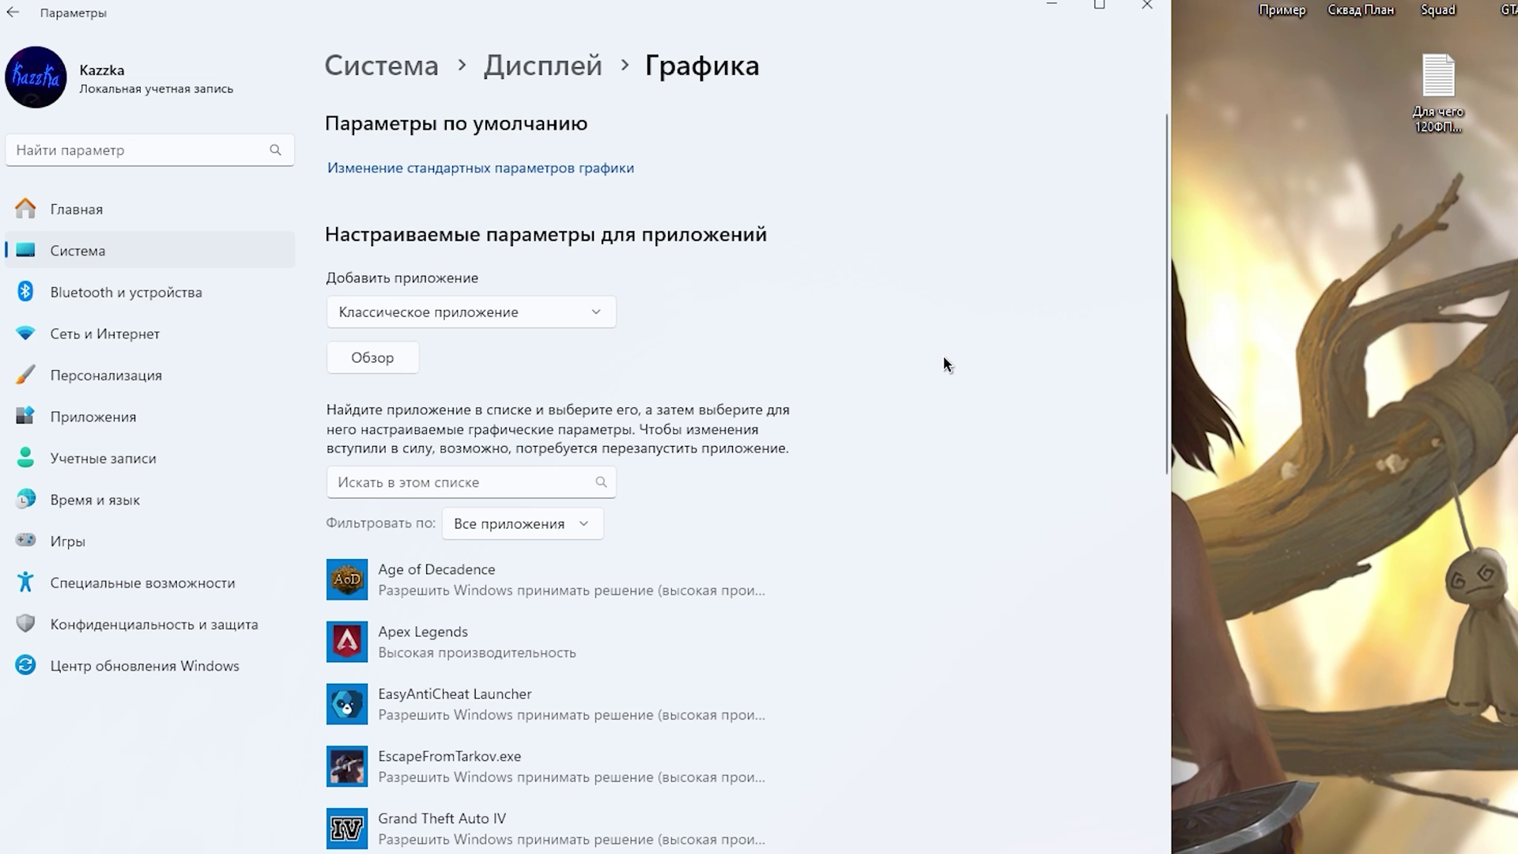
pyautogui.scroll(-2, 827, 576)
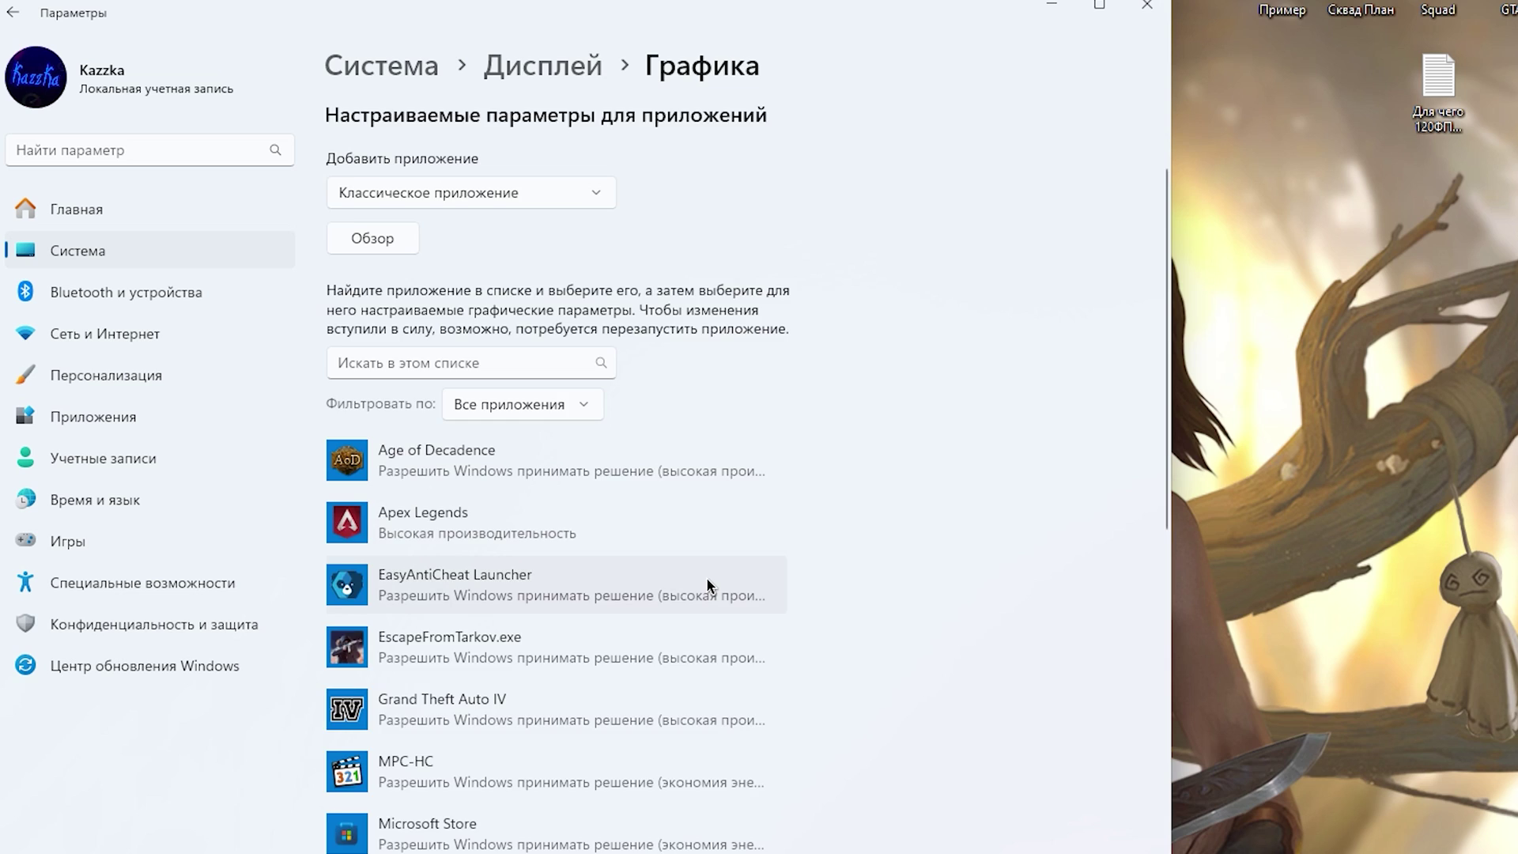
# Set VALORANT's graphics performance preference to Высокая производительность and save it.
pyautogui.scroll(-8, 709, 578)
pyautogui.click(600, 288)
pyautogui.scroll(2, 706, 484)
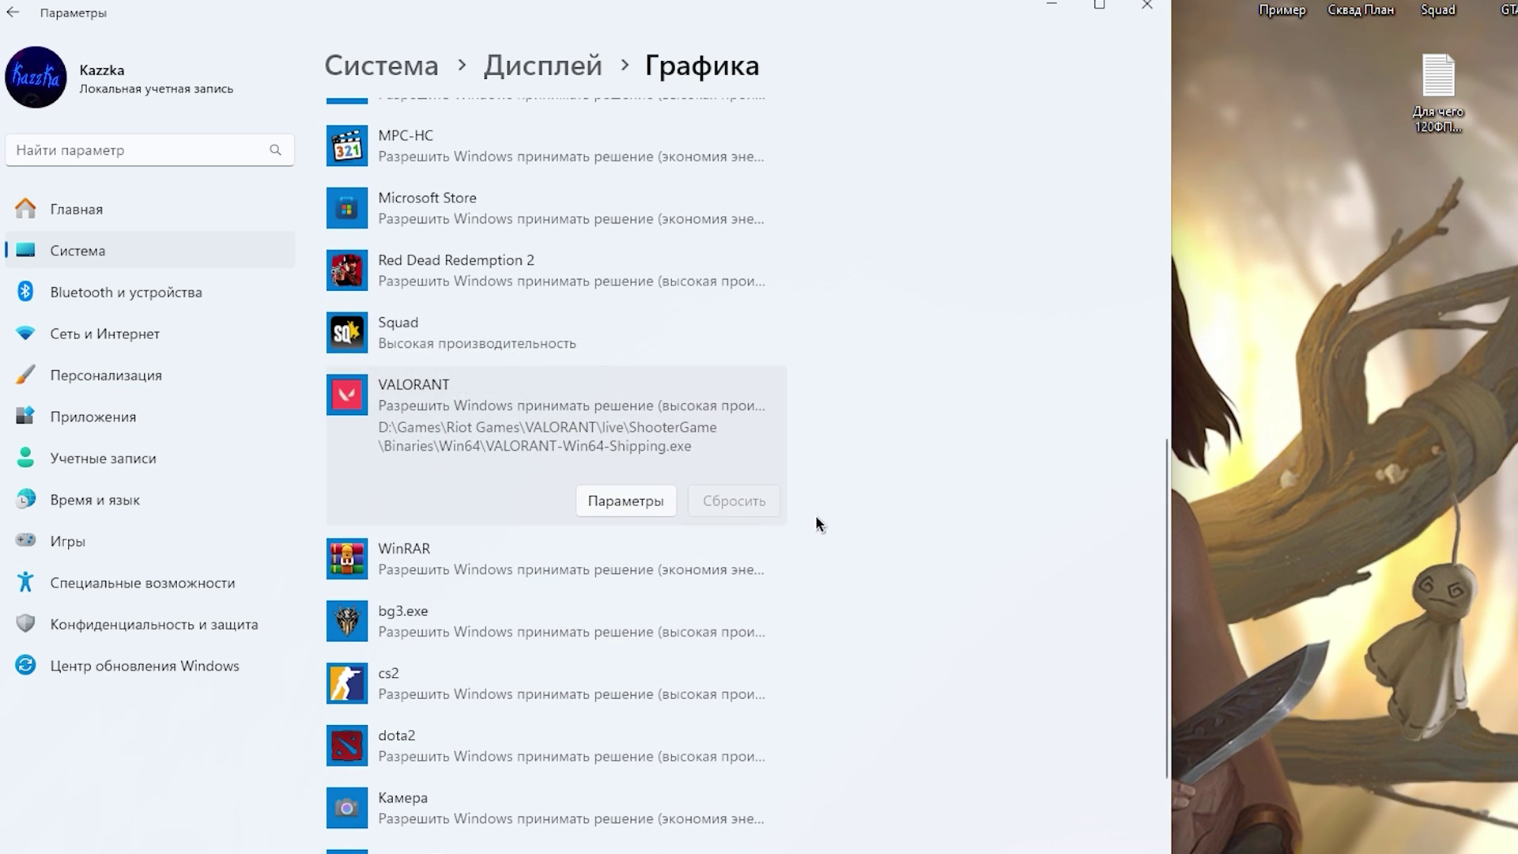
pyautogui.click(628, 503)
pyautogui.click(514, 446)
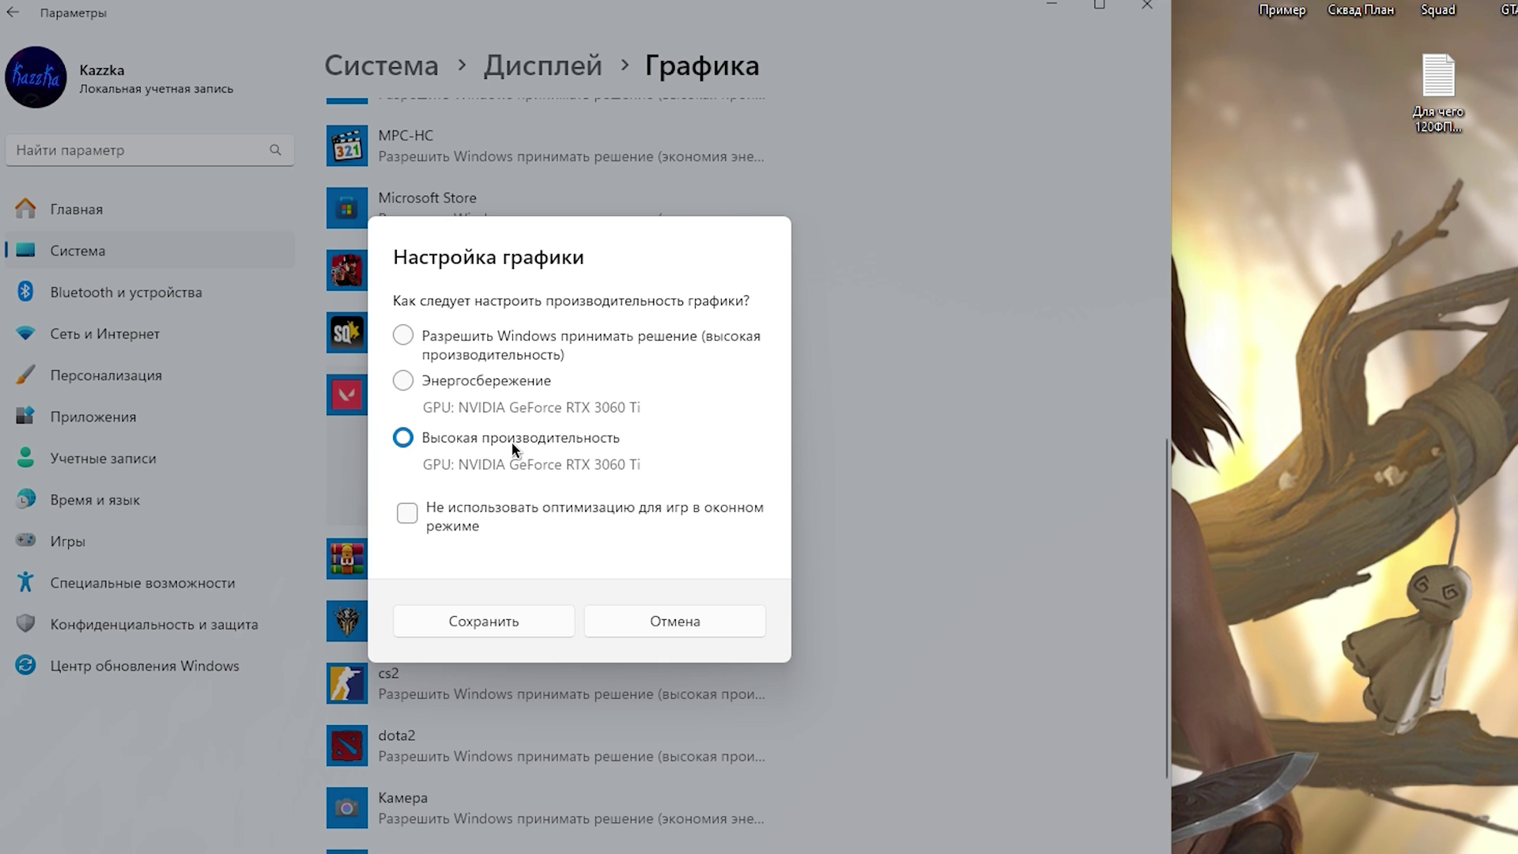
pyautogui.click(492, 623)
# Browse to the copied Win64 path, select VALORANT-Win64-Shipping as a classic app to add, and cancel the dialog.
pyautogui.scroll(8, 672, 545)
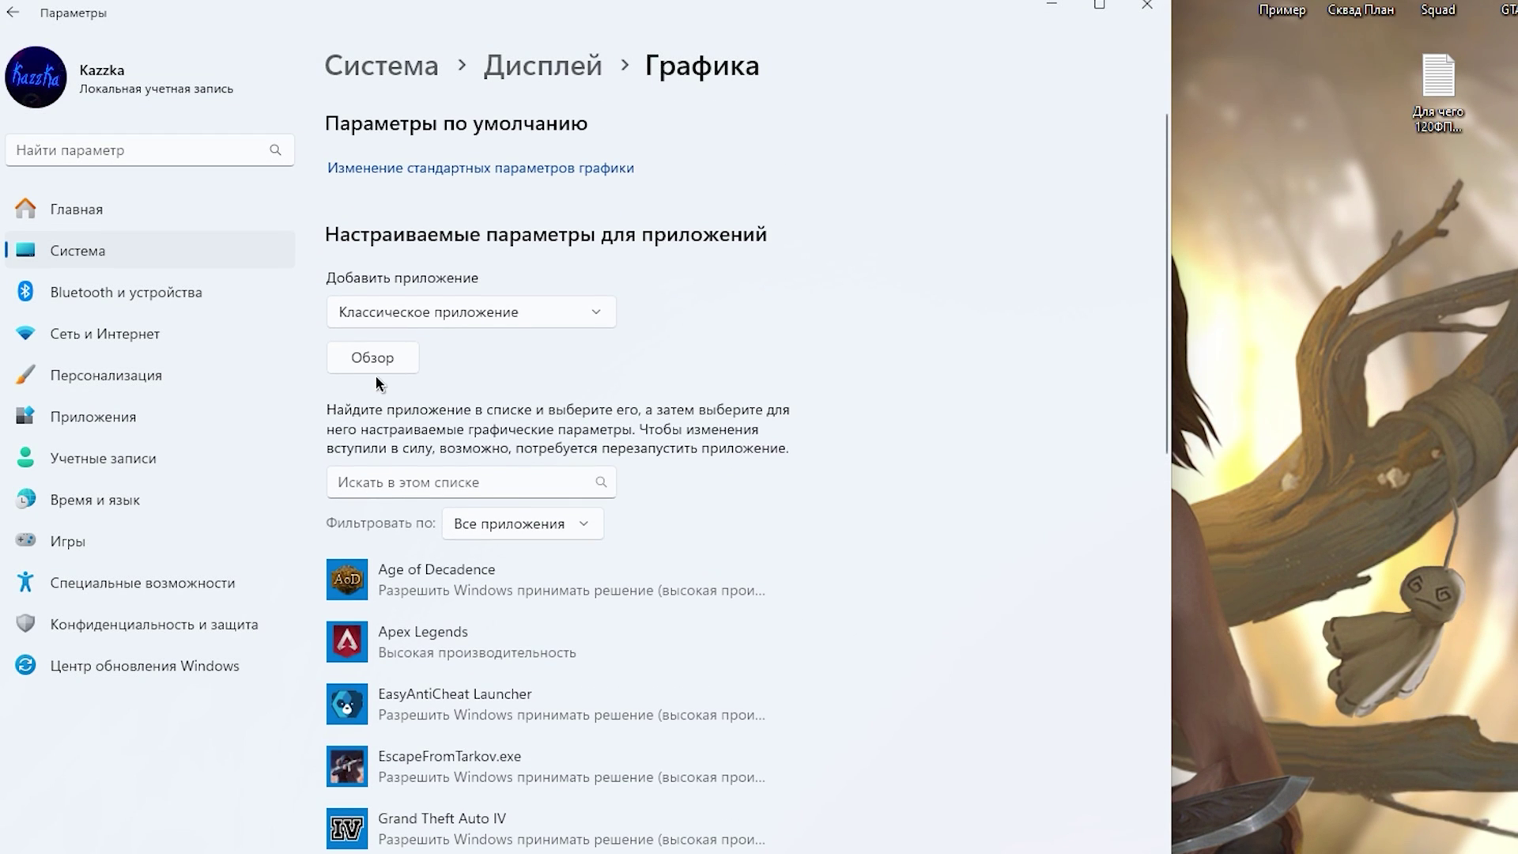
pyautogui.click(379, 365)
pyautogui.click(712, 45)
pyautogui.hotkey('ctrl', 'v')
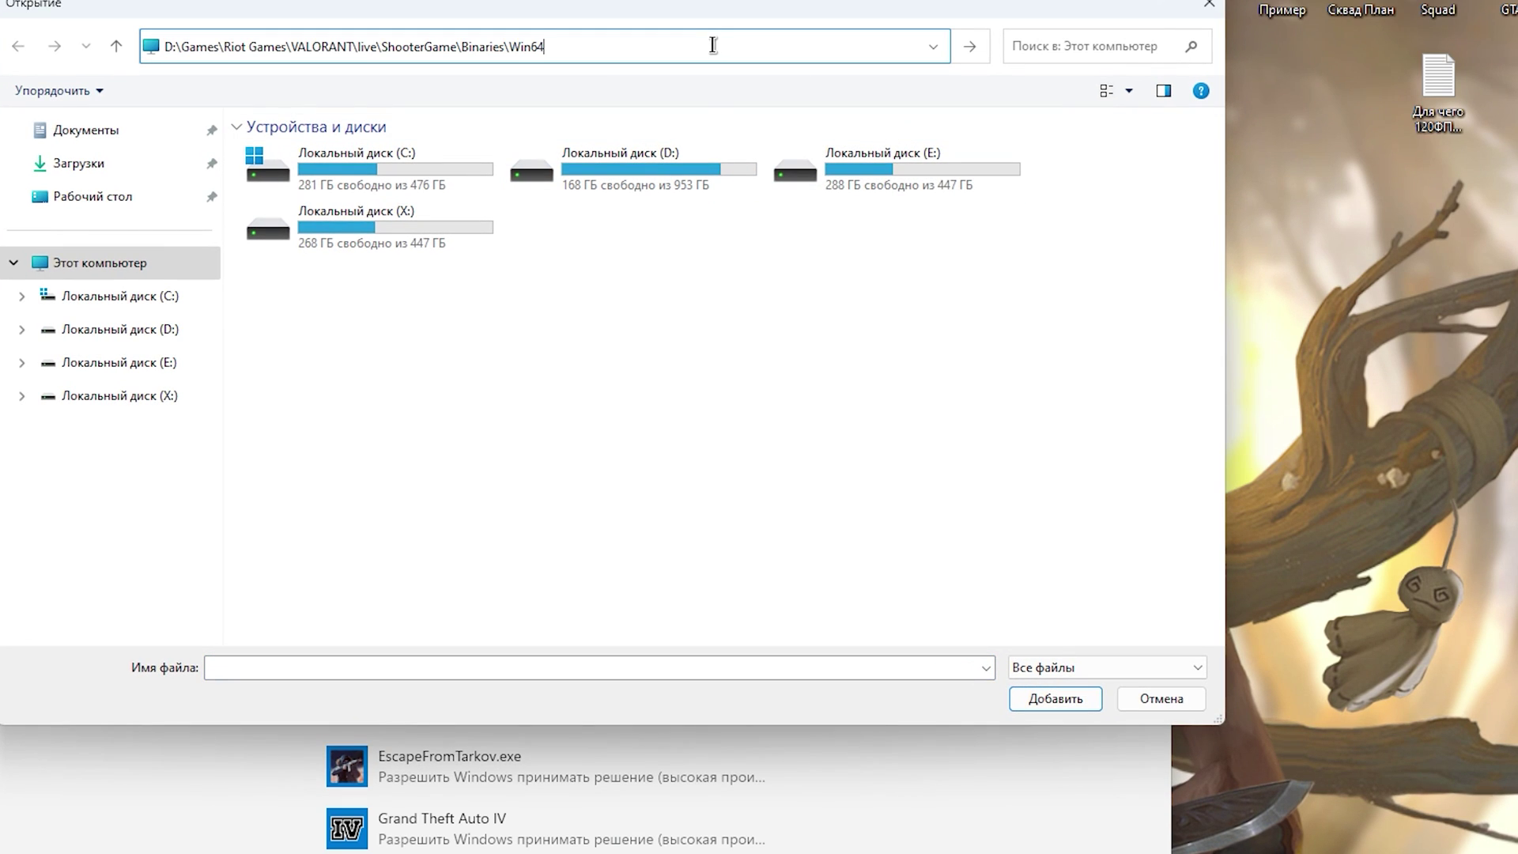
pyautogui.press('Return')
pyautogui.click(451, 162)
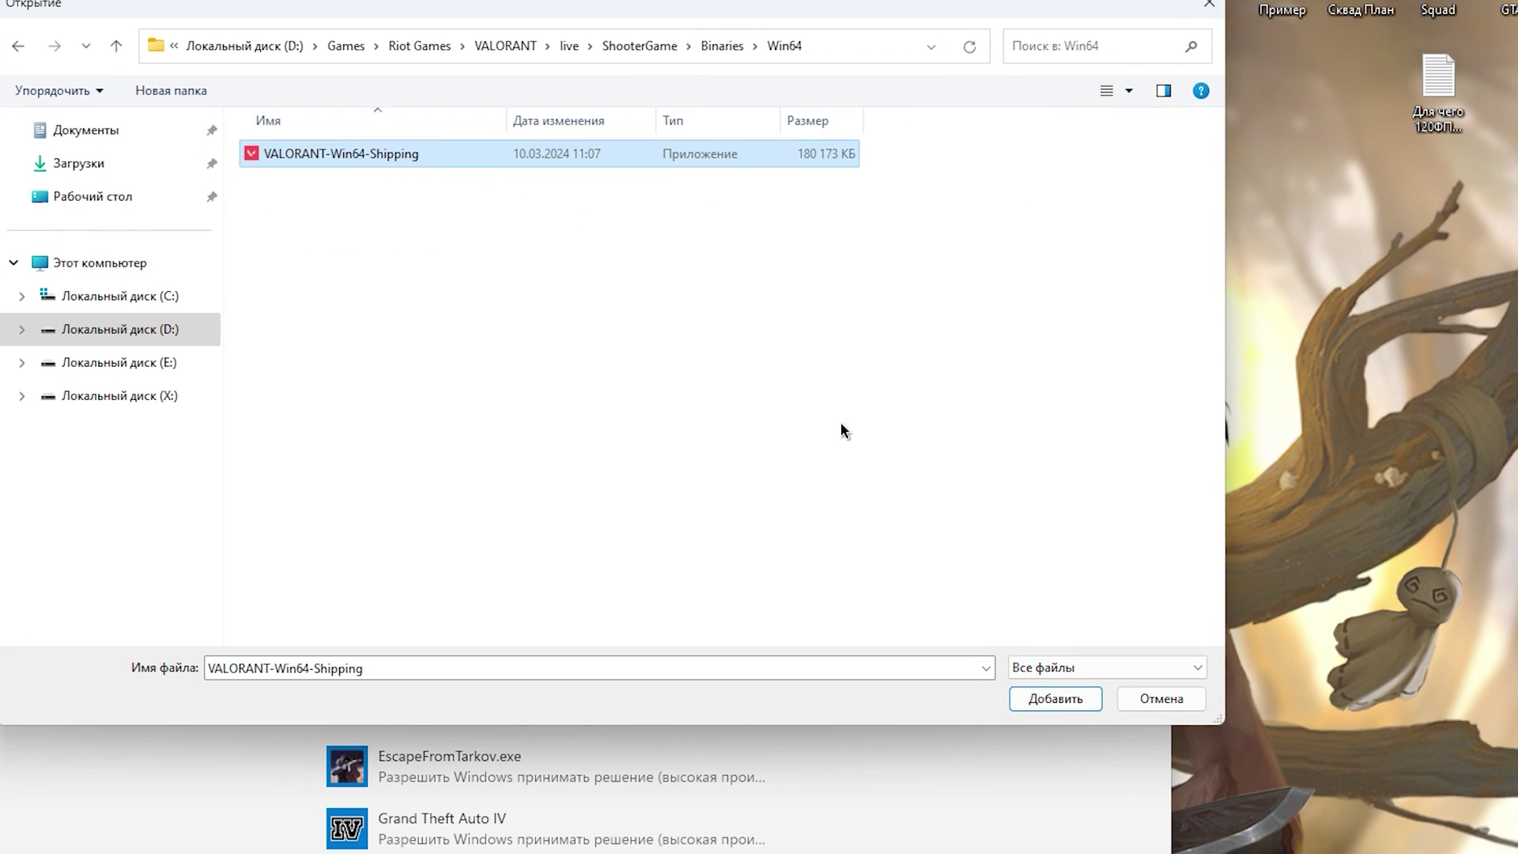
pyautogui.click(1170, 707)
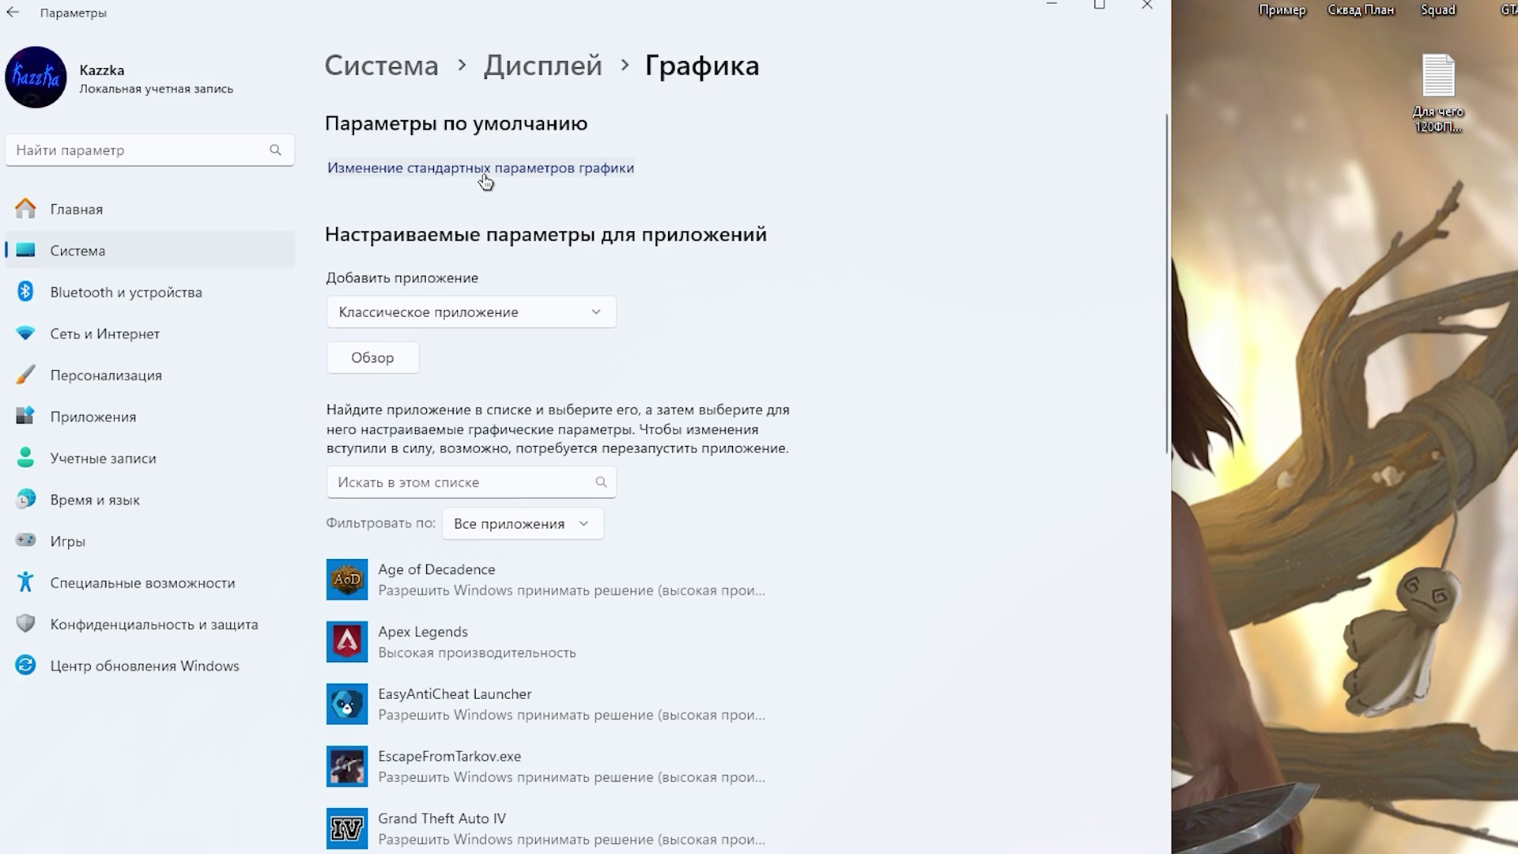
# Open the default graphics settings and switch hardware-accelerated GPU scheduling on and back off.
pyautogui.click(486, 182)
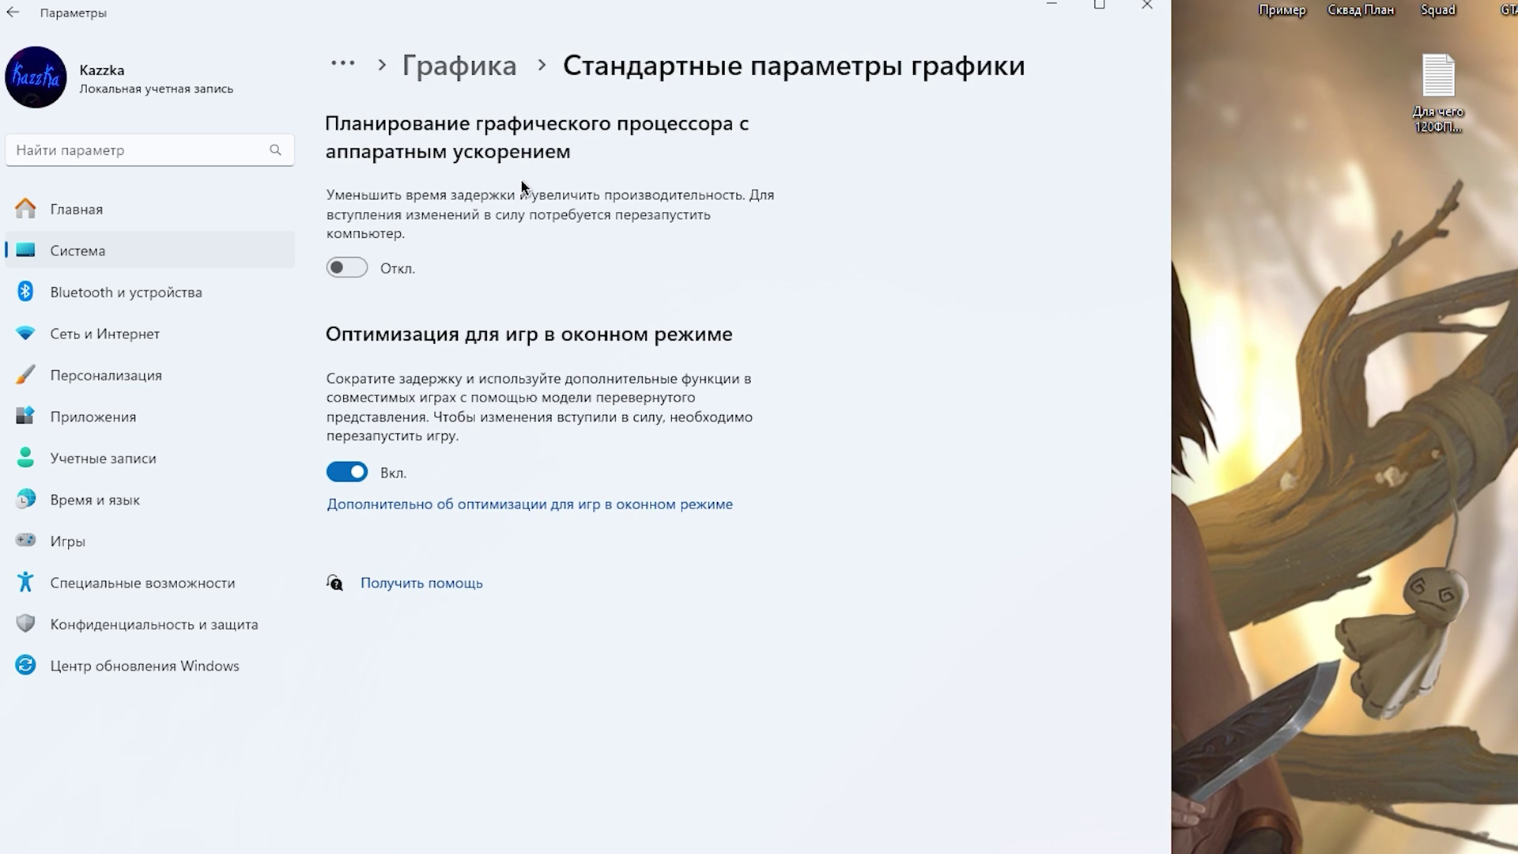
pyautogui.click(354, 268)
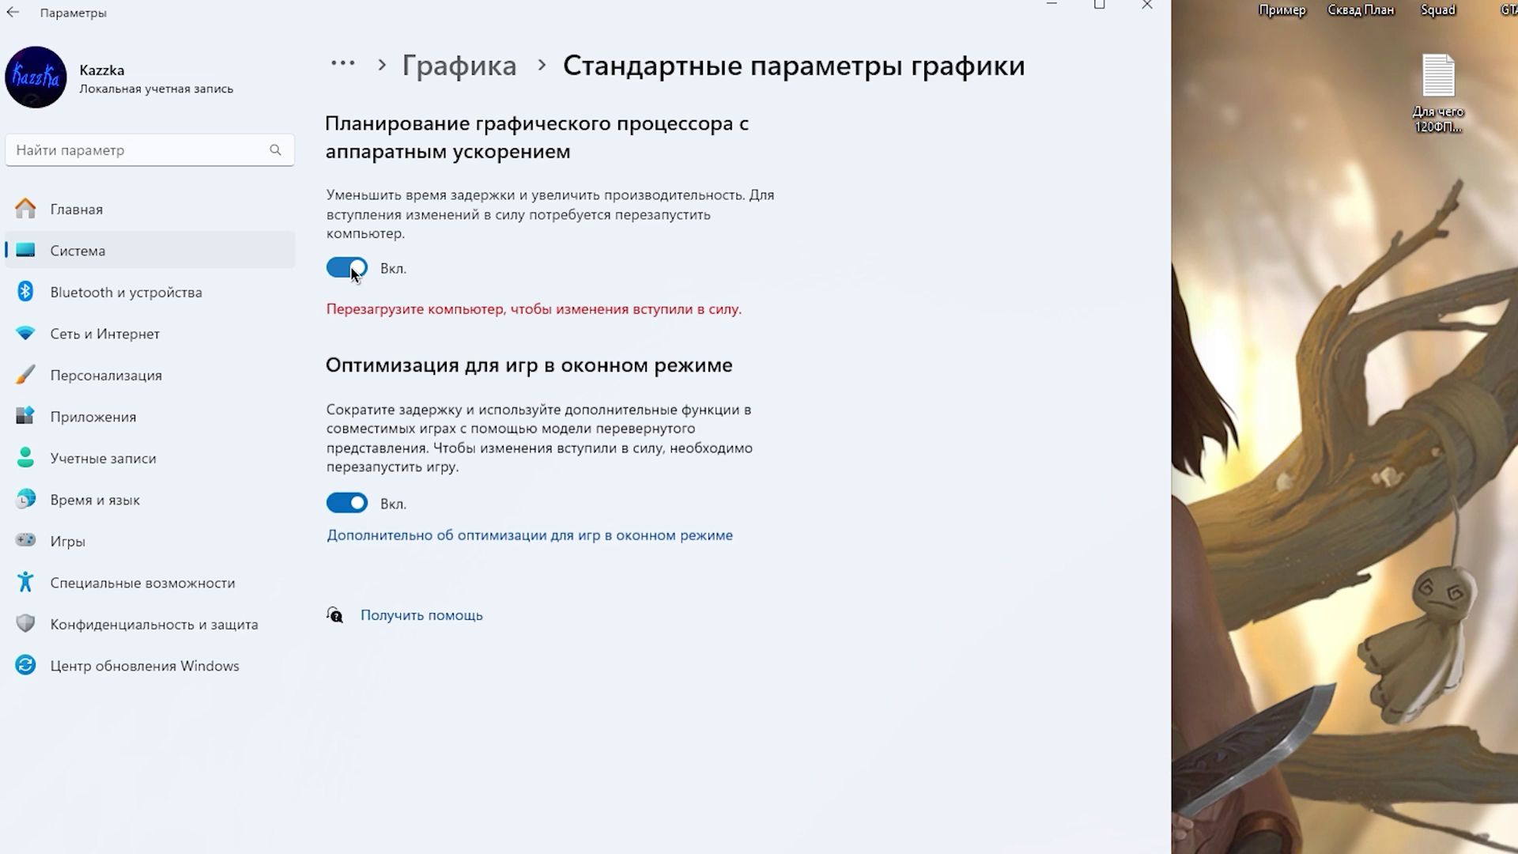
pyautogui.click(359, 272)
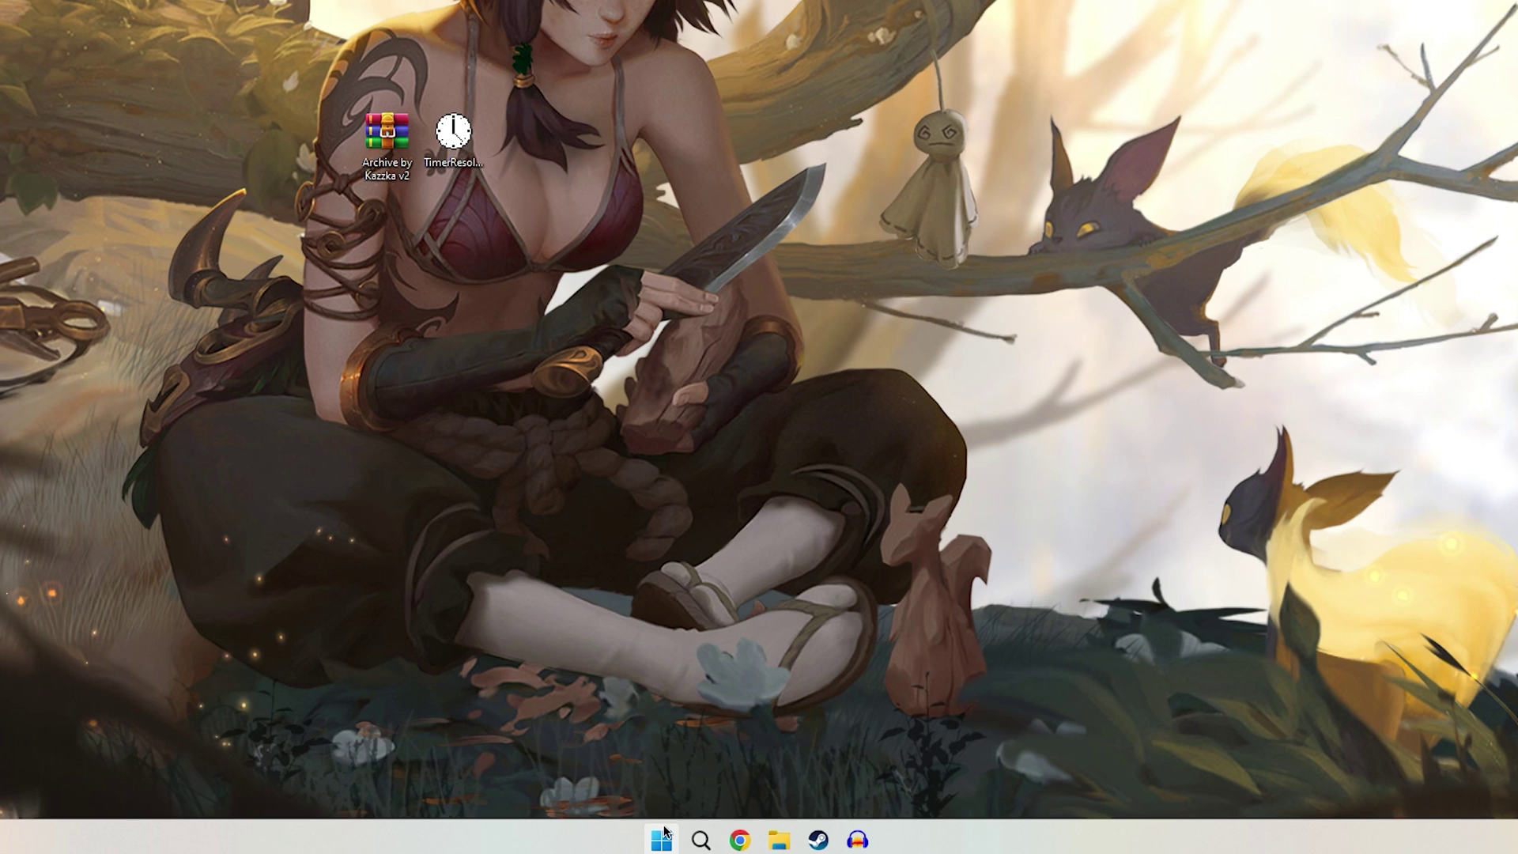
# Open Device Manager, examine the available actions for Высокоточный таймер событий under Системные устройства, and close the window.
pyautogui.press('super+x')
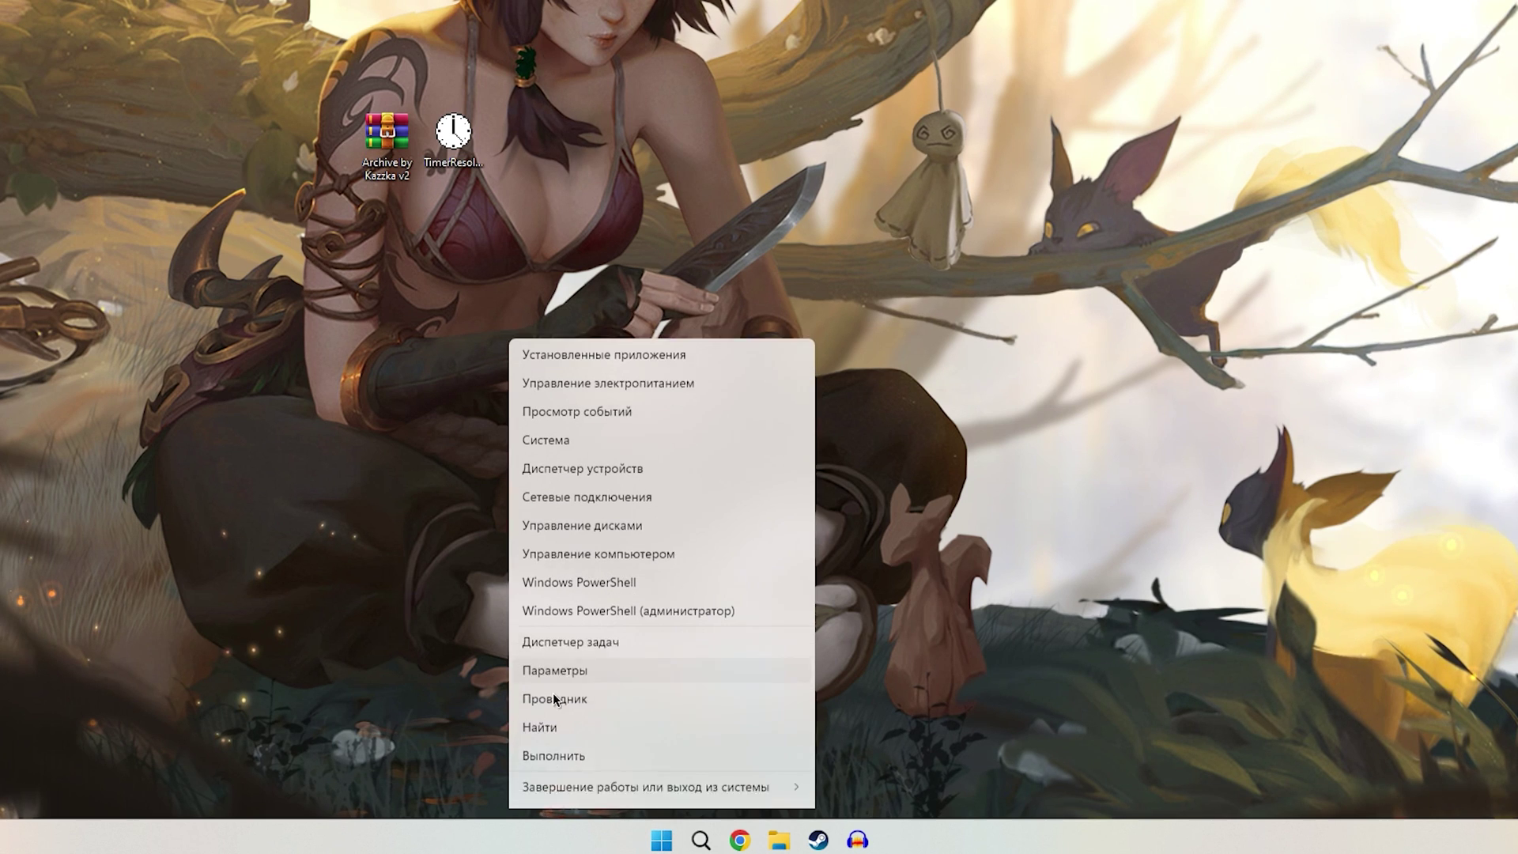
pyautogui.click(620, 447)
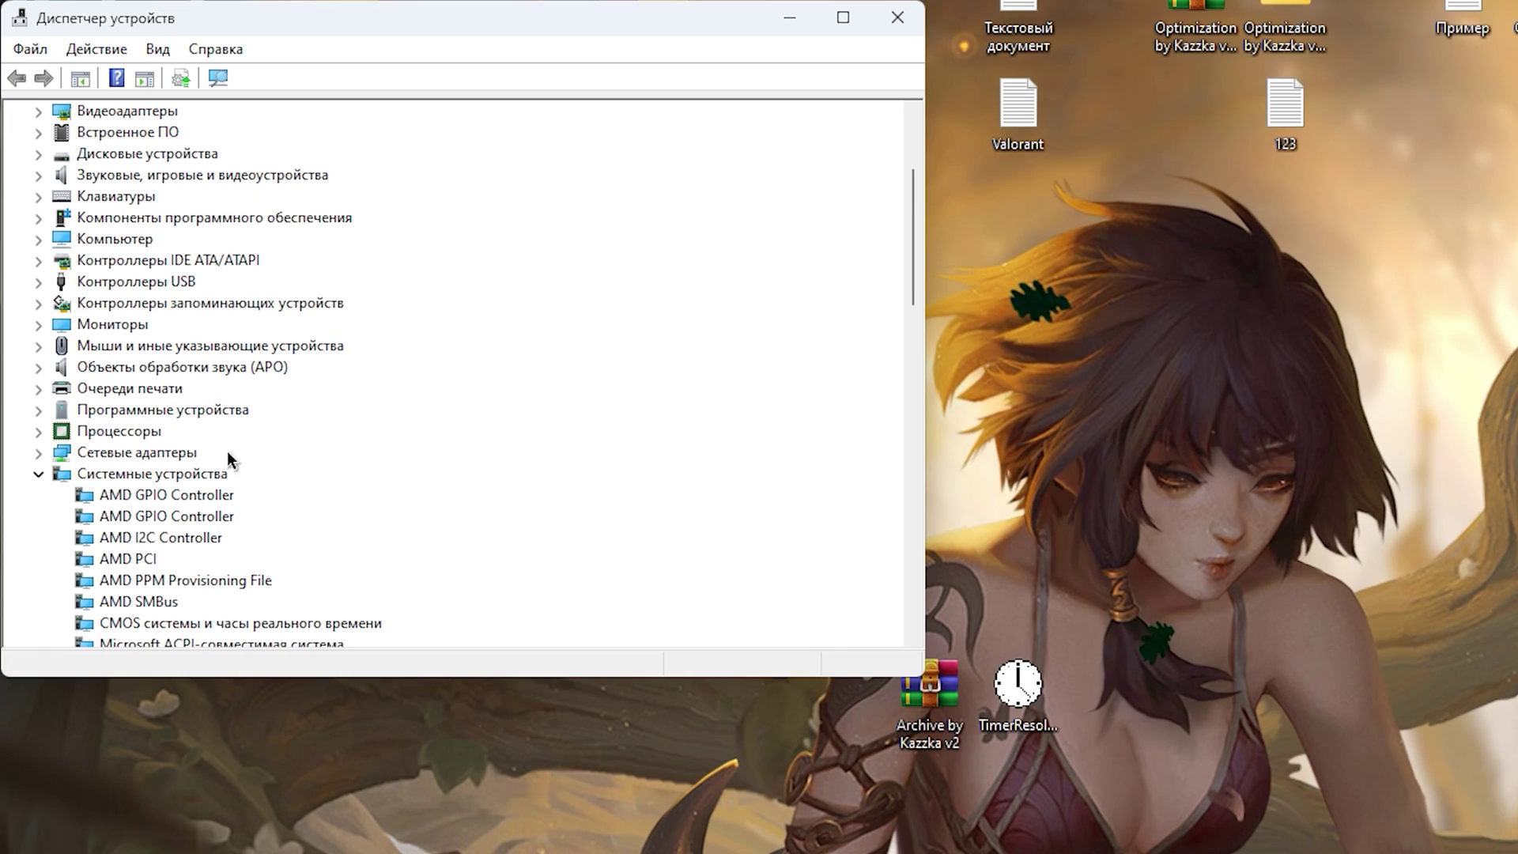
pyautogui.click(150, 475)
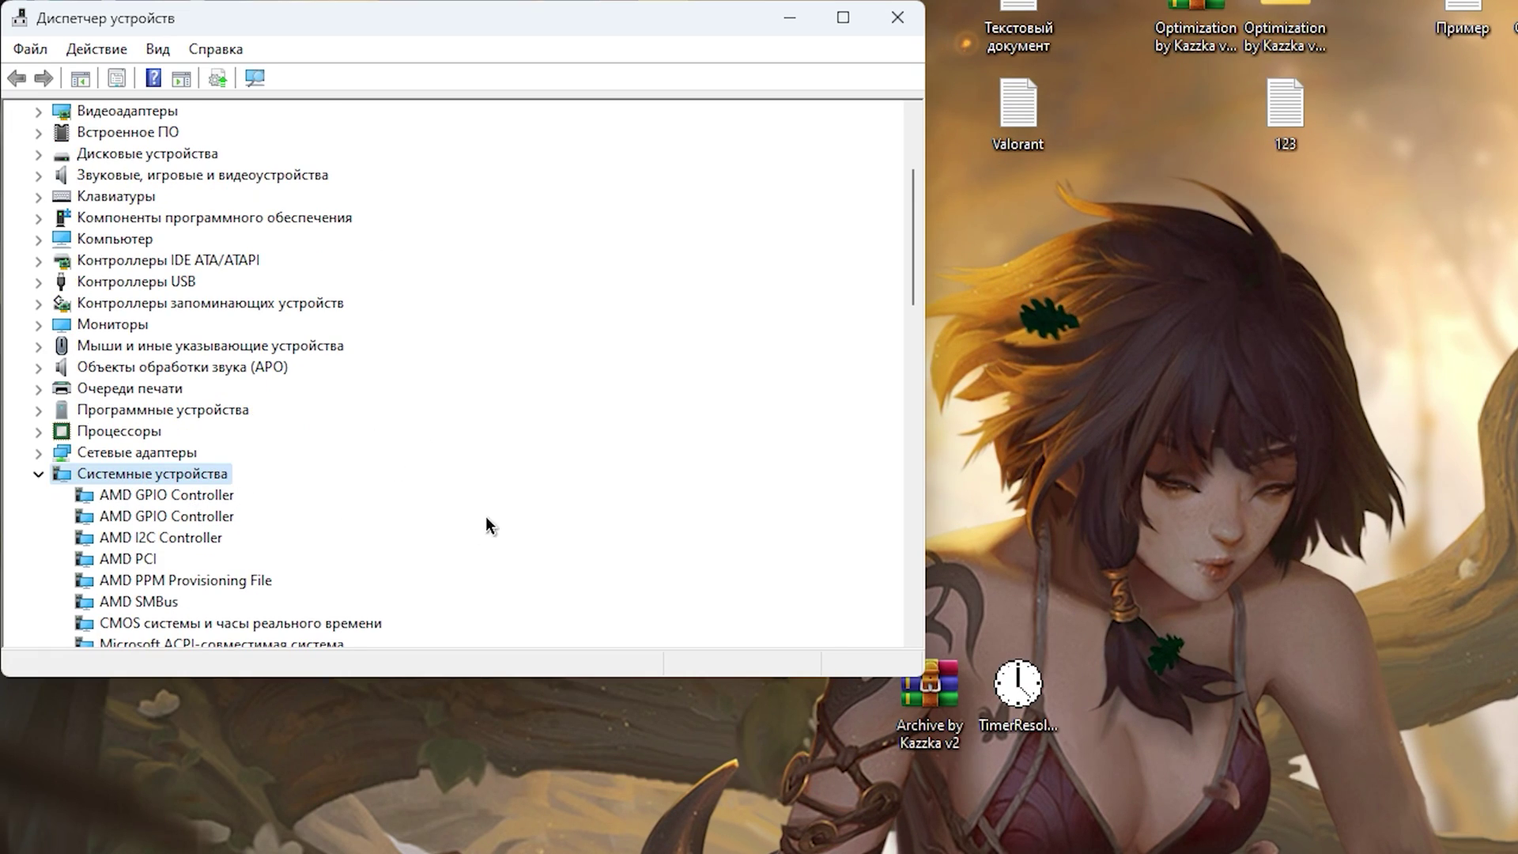
pyautogui.scroll(-6, 356, 461)
pyautogui.scroll(-1, 198, 481)
pyautogui.click(145, 388)
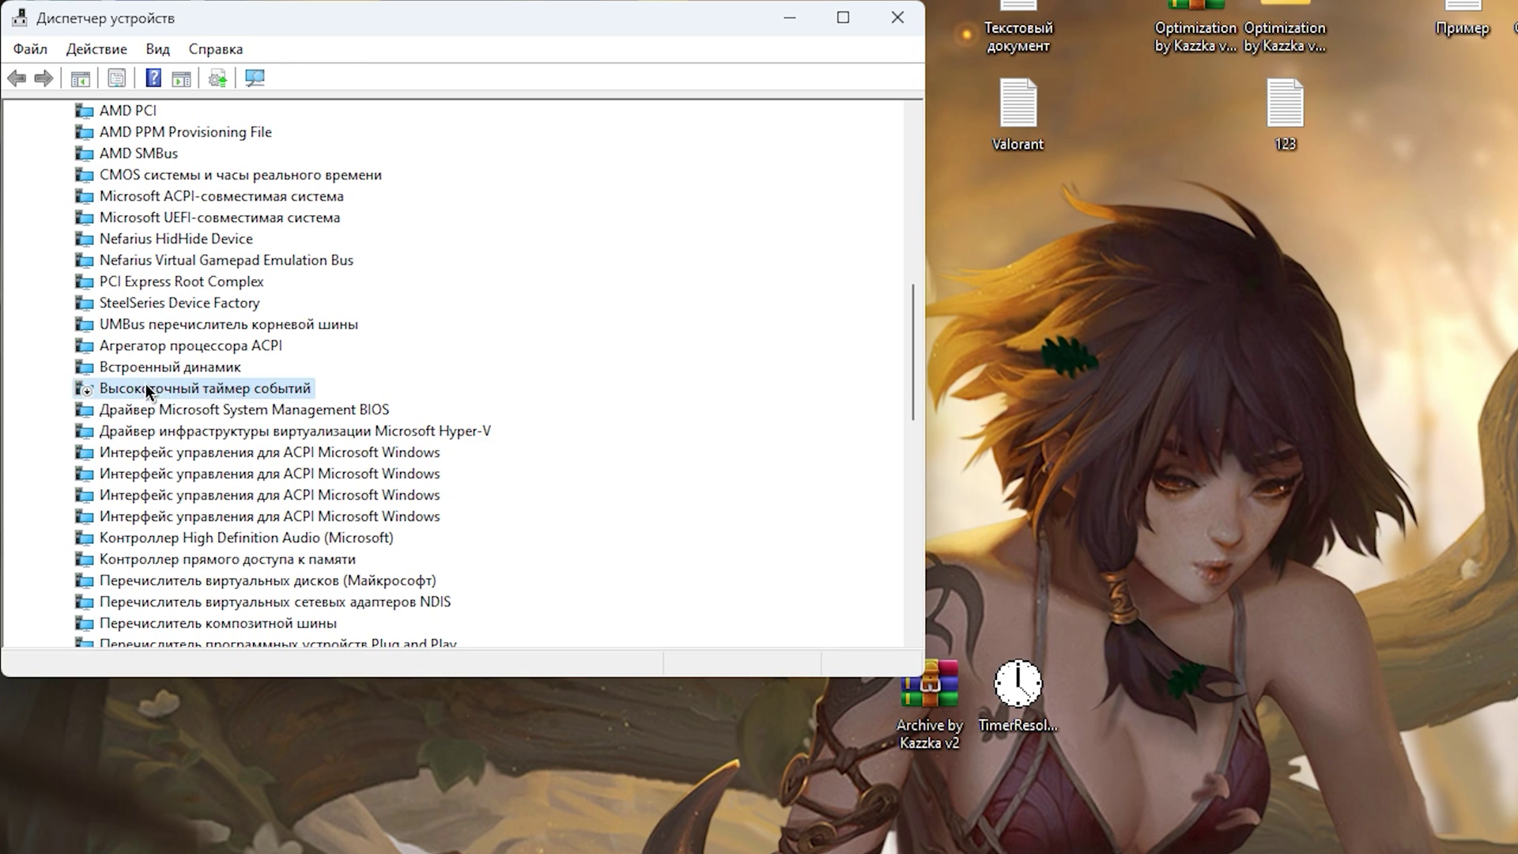
pyautogui.rightClick(247, 393)
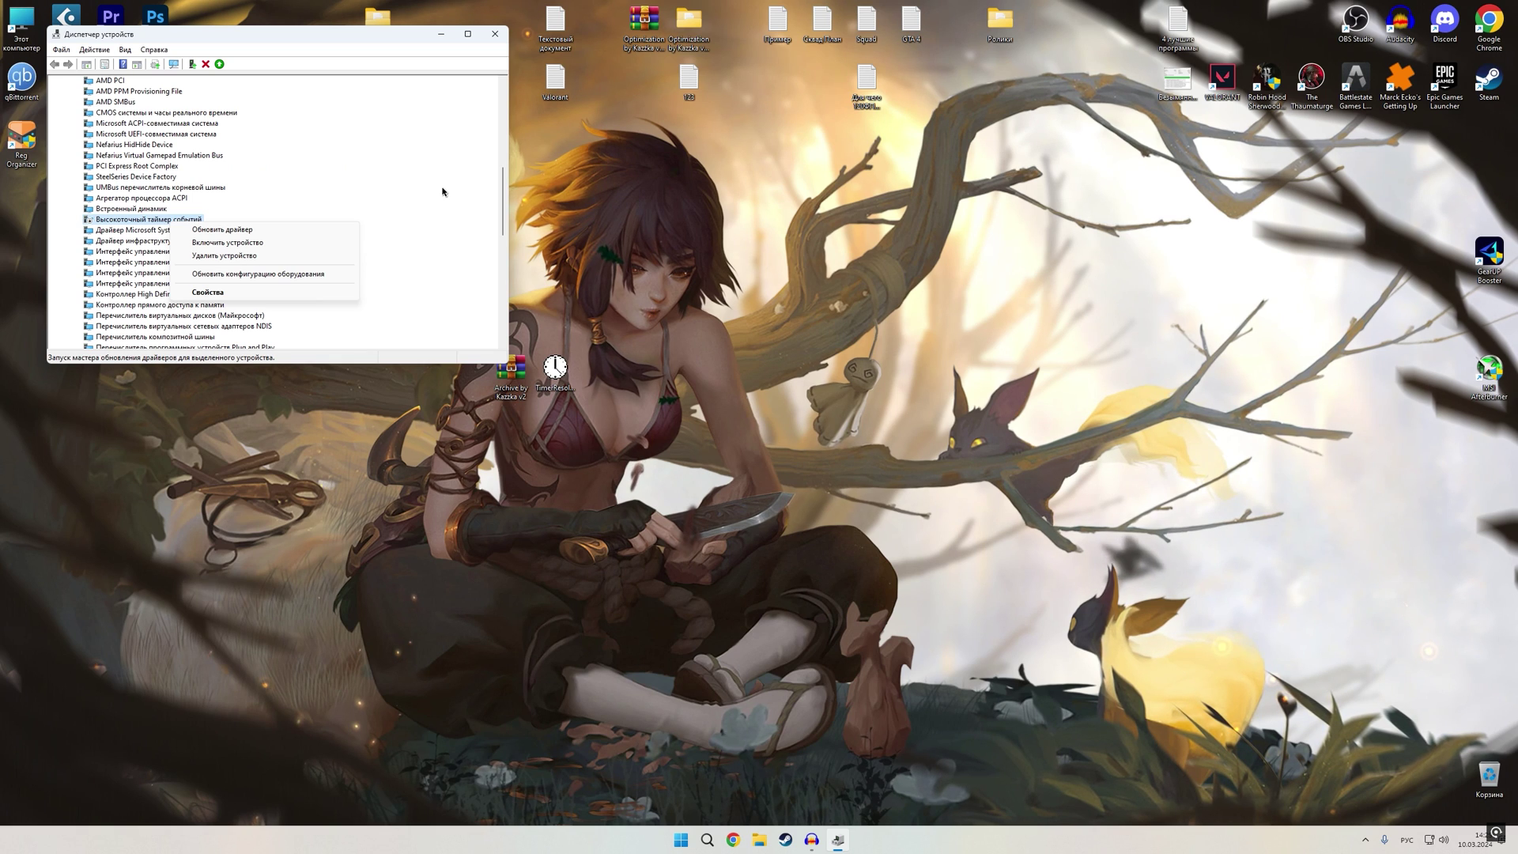
pyautogui.click(442, 191)
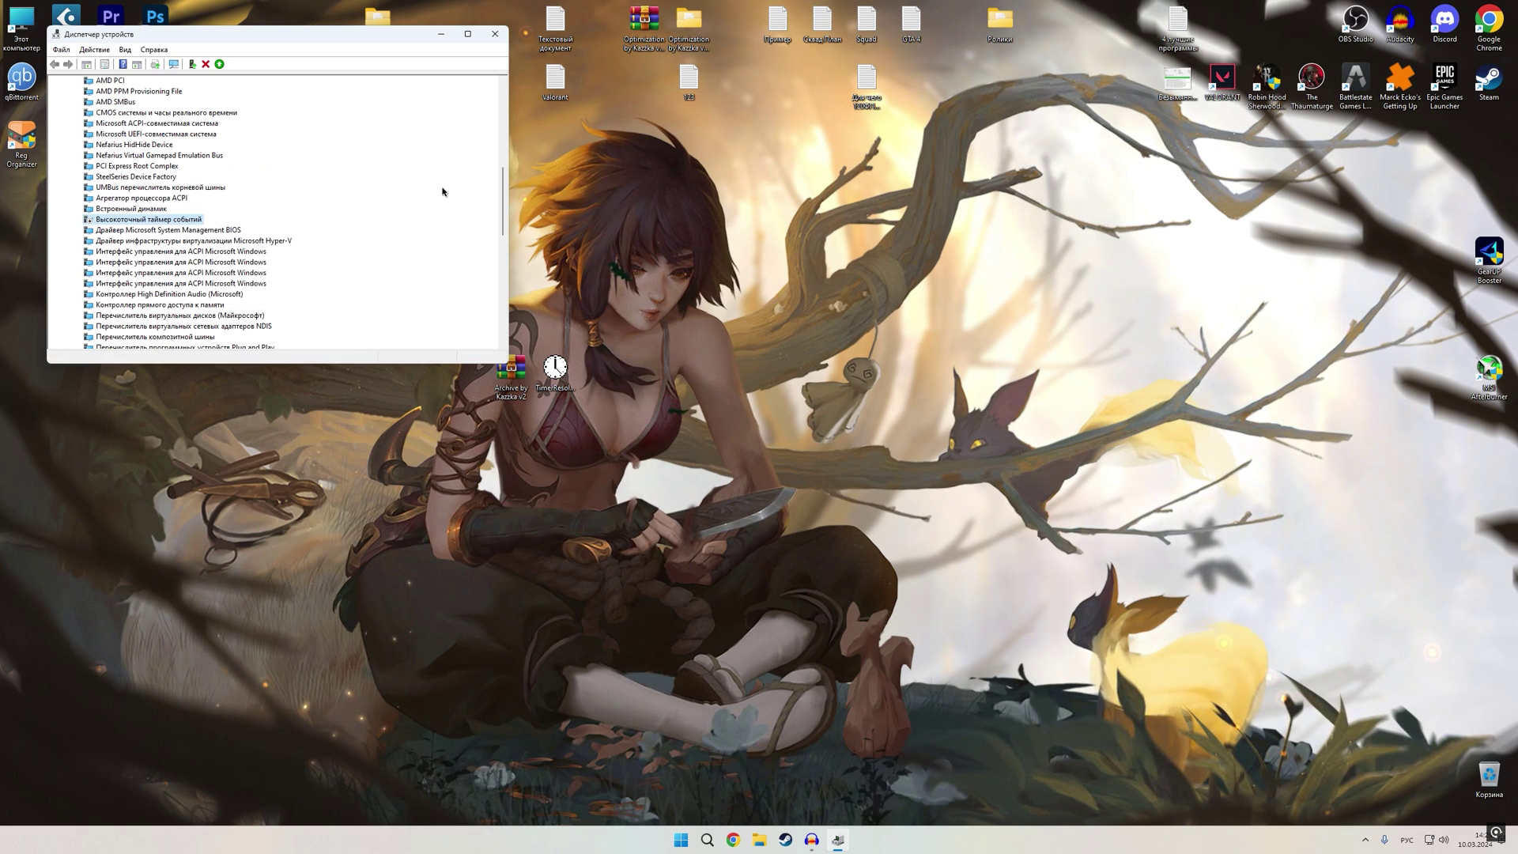
pyautogui.click(494, 34)
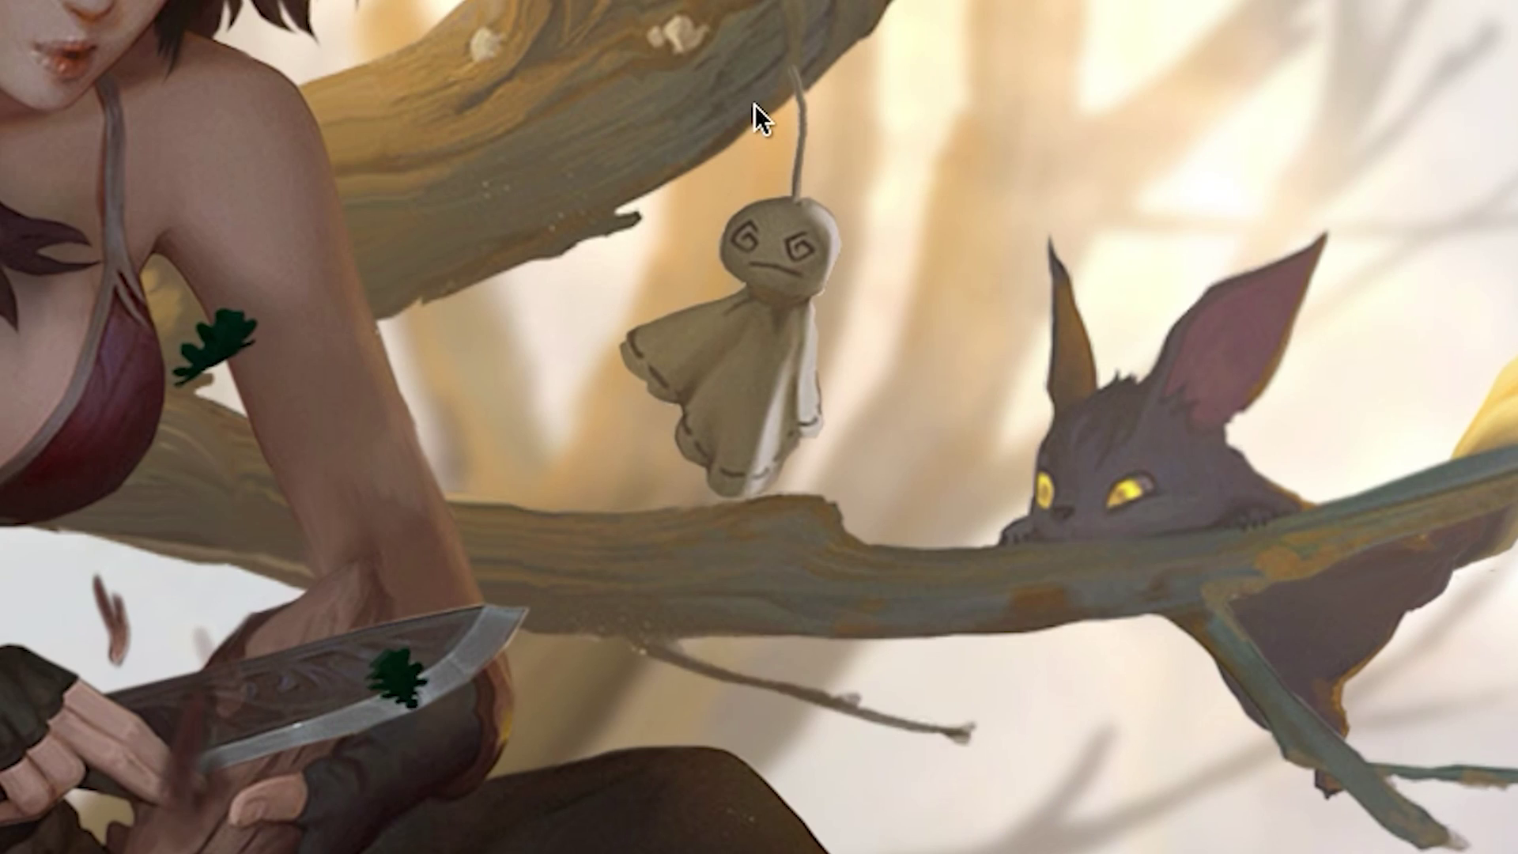
# Switch to the NVIDIA Control Panel from the desktop and show the per-program settings under Управление параметрами 3D.
pyautogui.rightClick(754, 108)
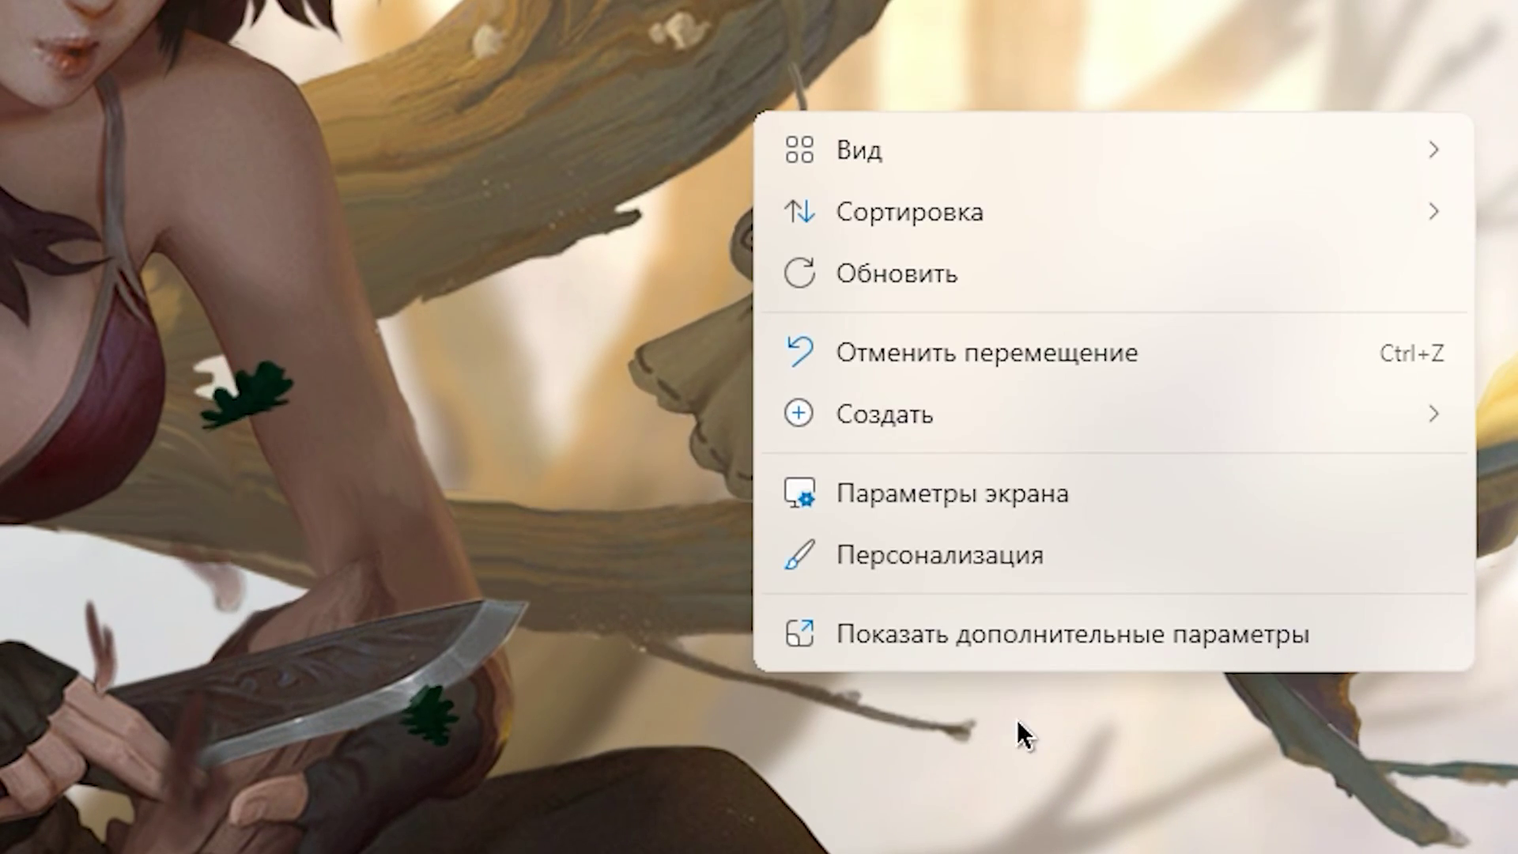
pyautogui.click(1012, 631)
pyautogui.click(949, 363)
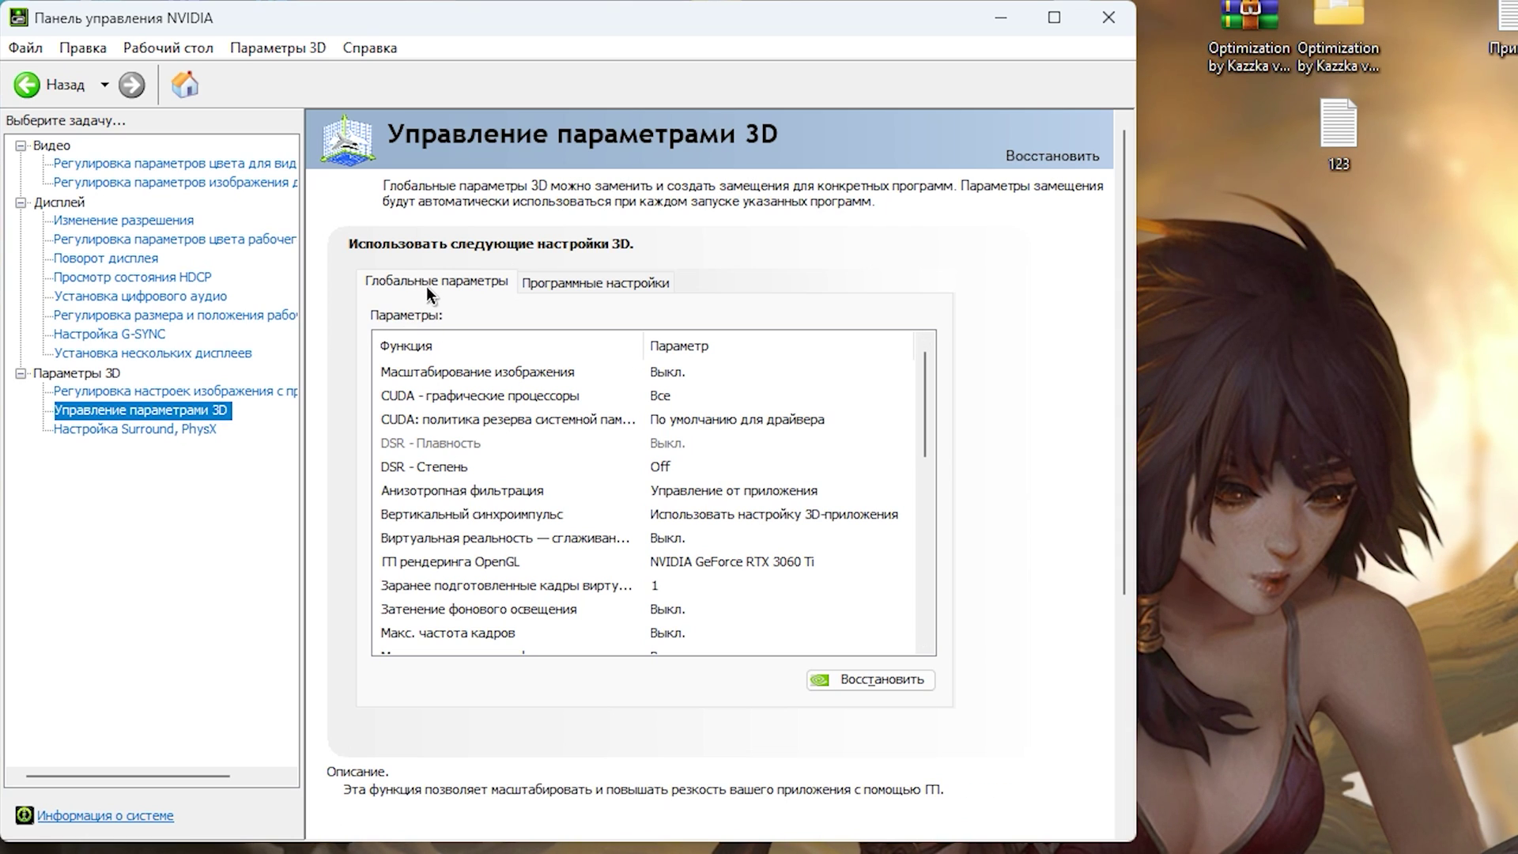
pyautogui.click(609, 281)
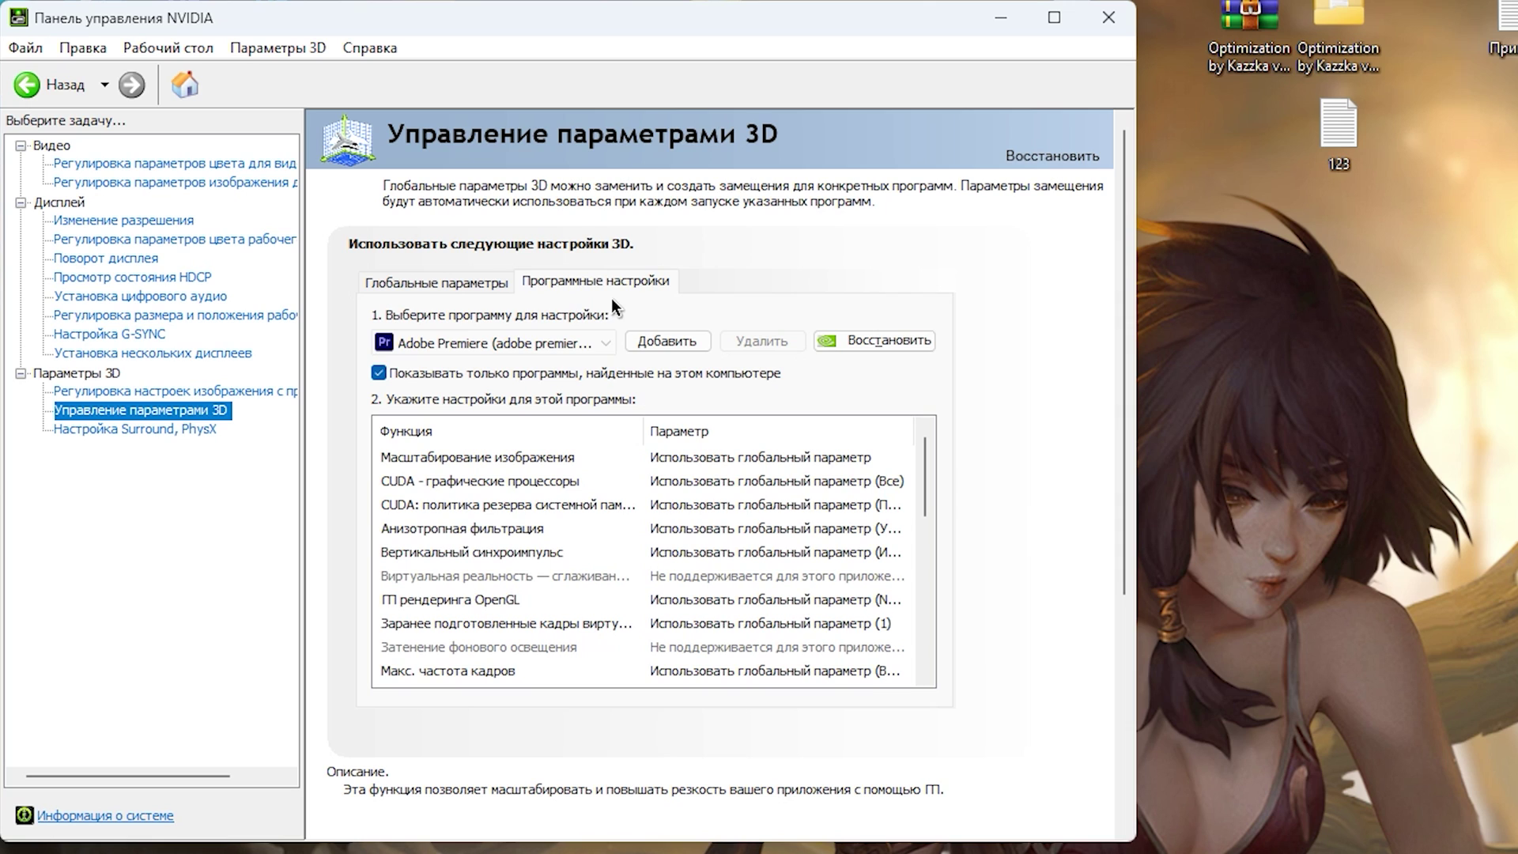
# Add VALORANT-Win64-Shipping from the copied Win64 path as the program to customize.
pyautogui.click(638, 341)
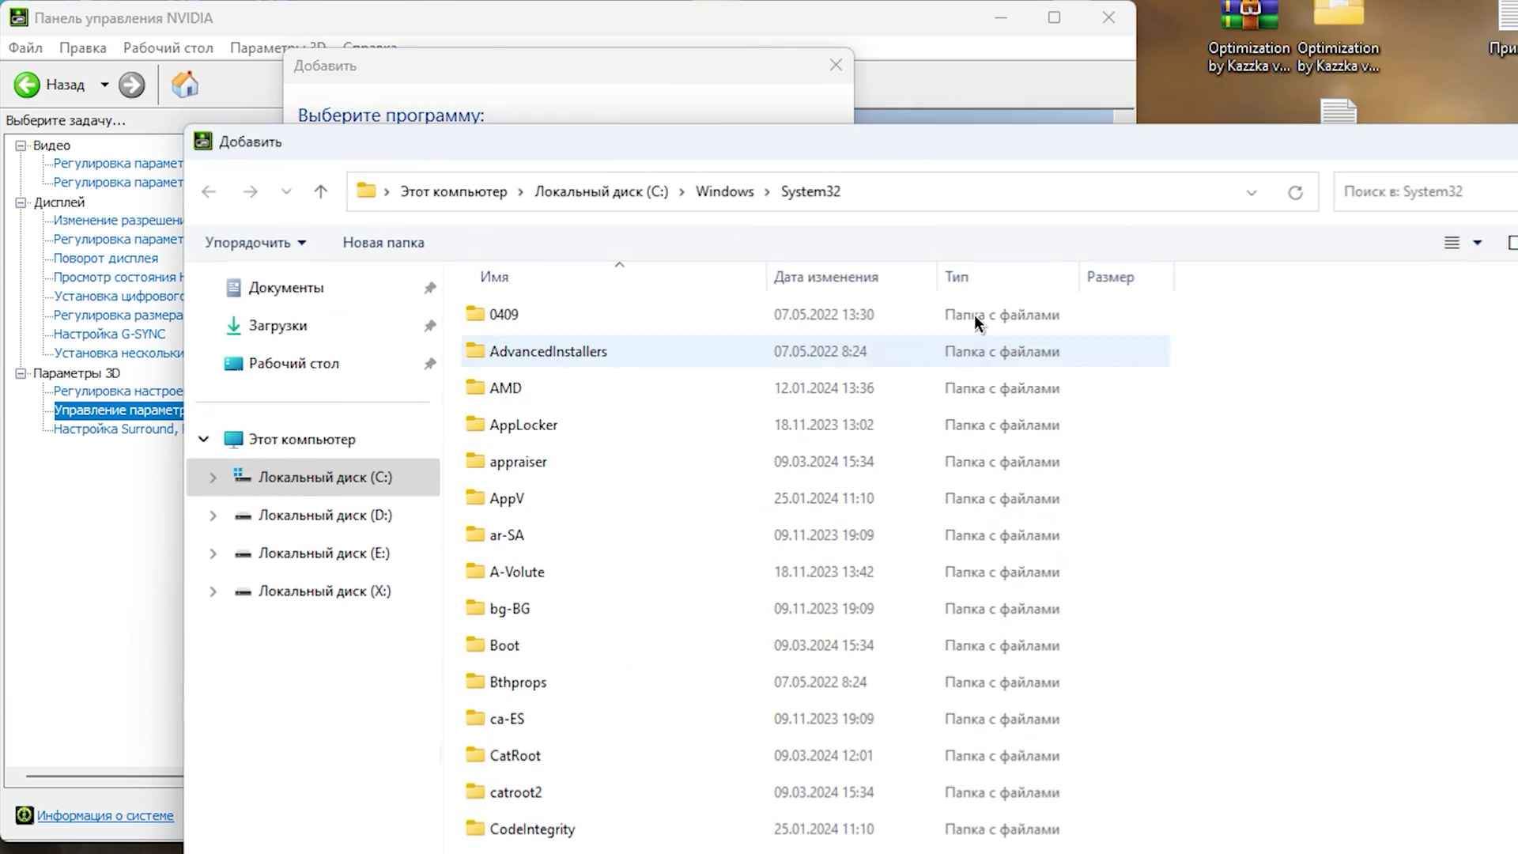
pyautogui.click(969, 195)
pyautogui.hotkey('ctrl', 'v')
pyautogui.press('Return')
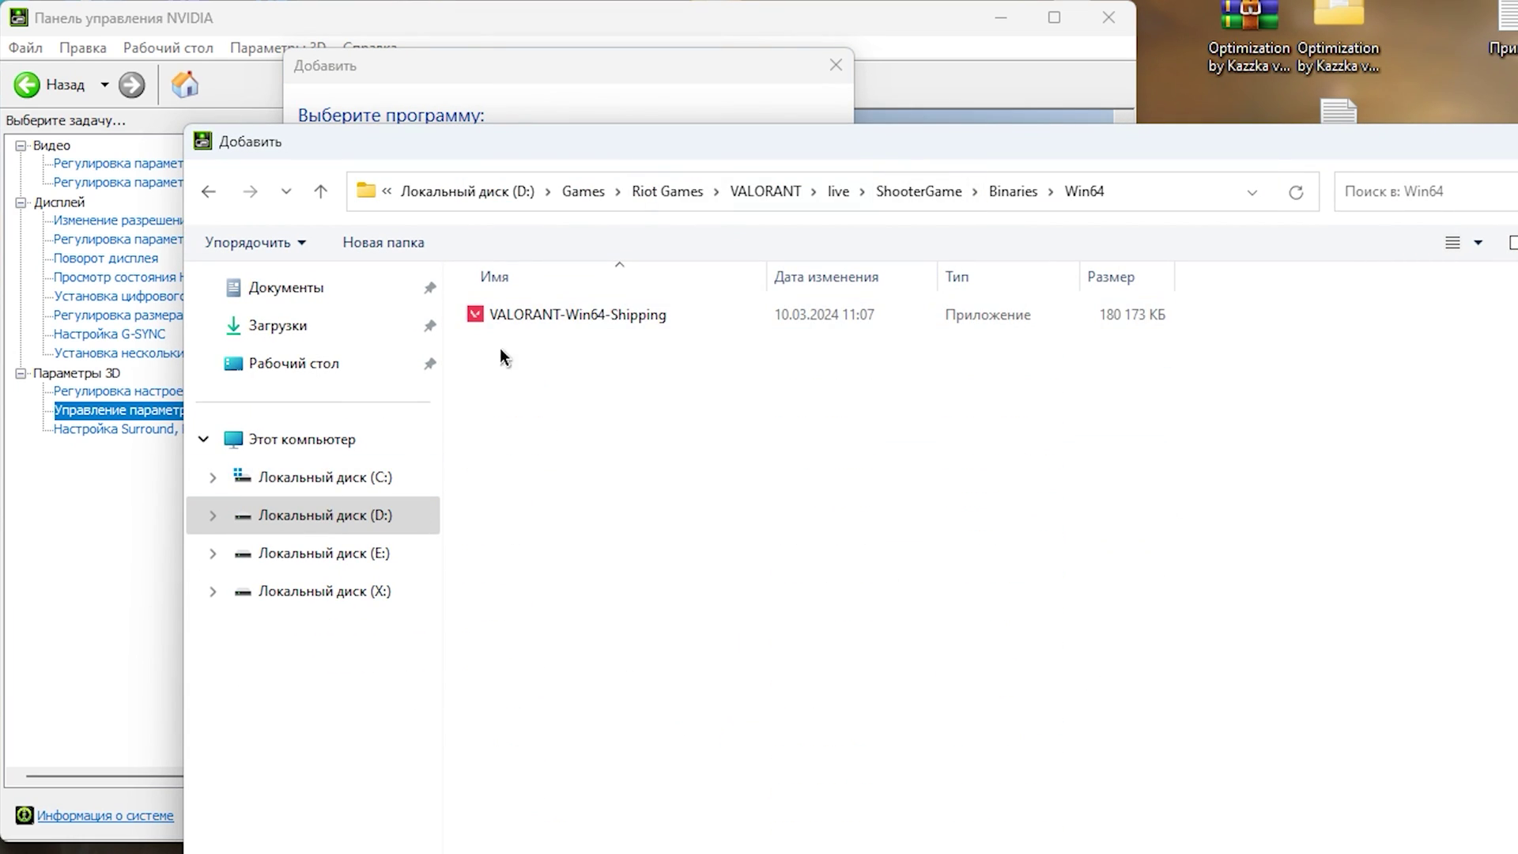
pyautogui.click(615, 314)
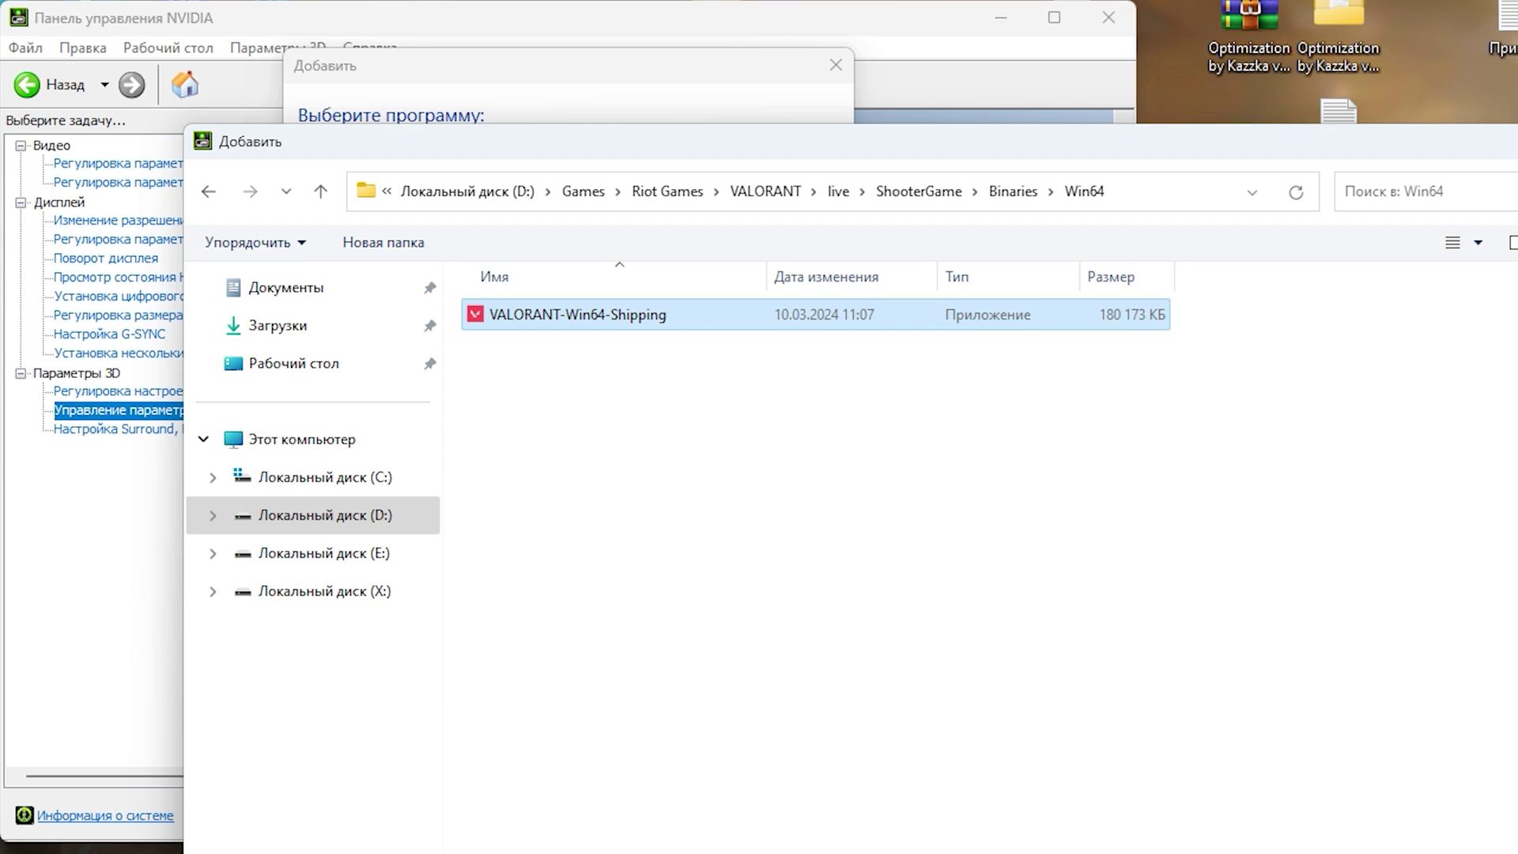
pyautogui.press('Return')
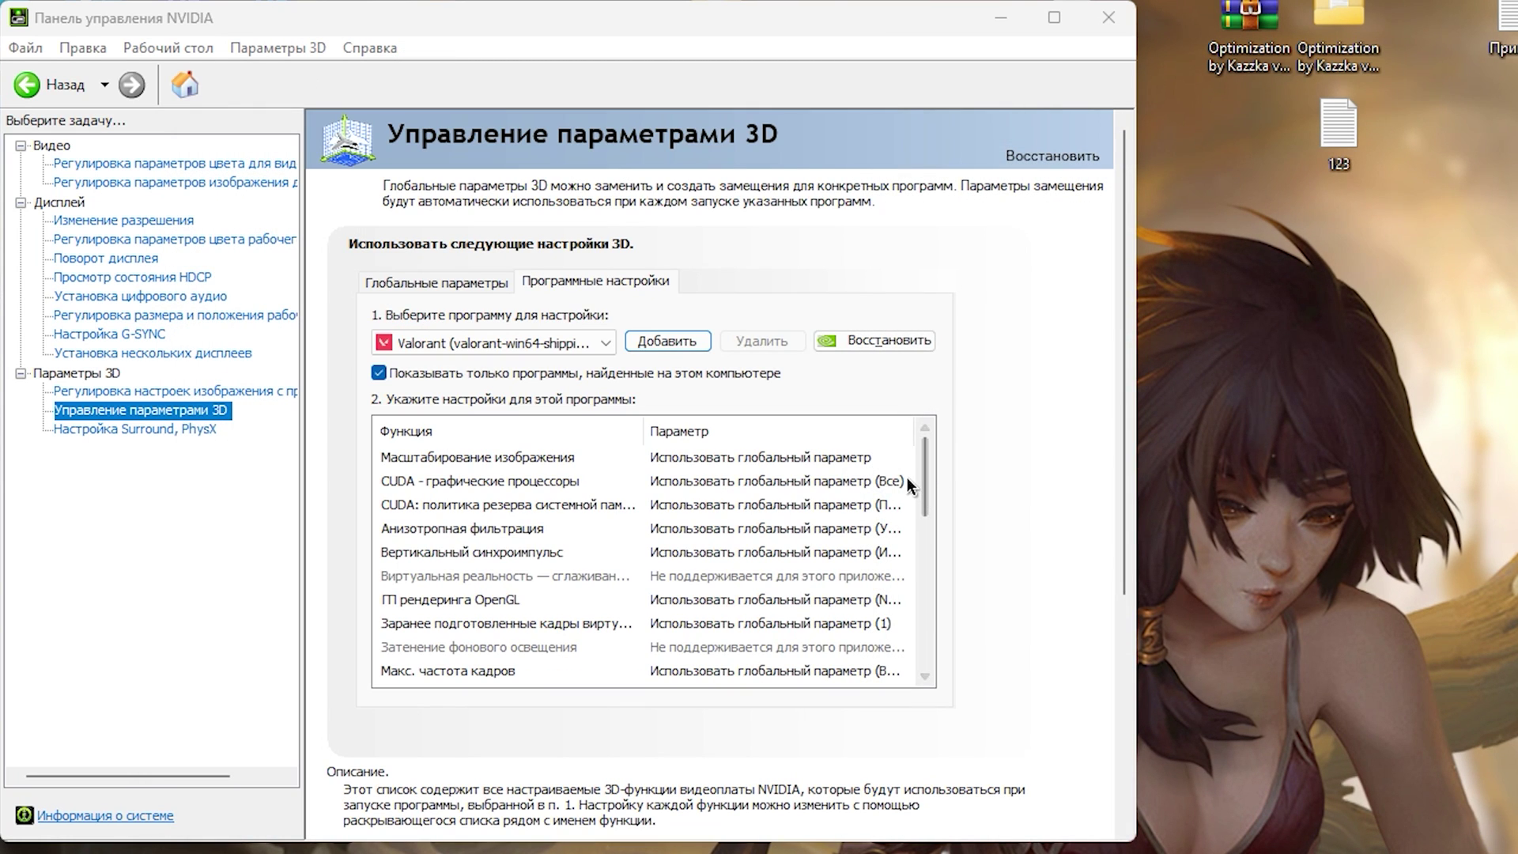
# Keep Анизотропная фильтрация on the global parameter and set Вертикальный синхроимпульс to Выкл for Valorant.
pyautogui.click(813, 551)
pyautogui.click(762, 530)
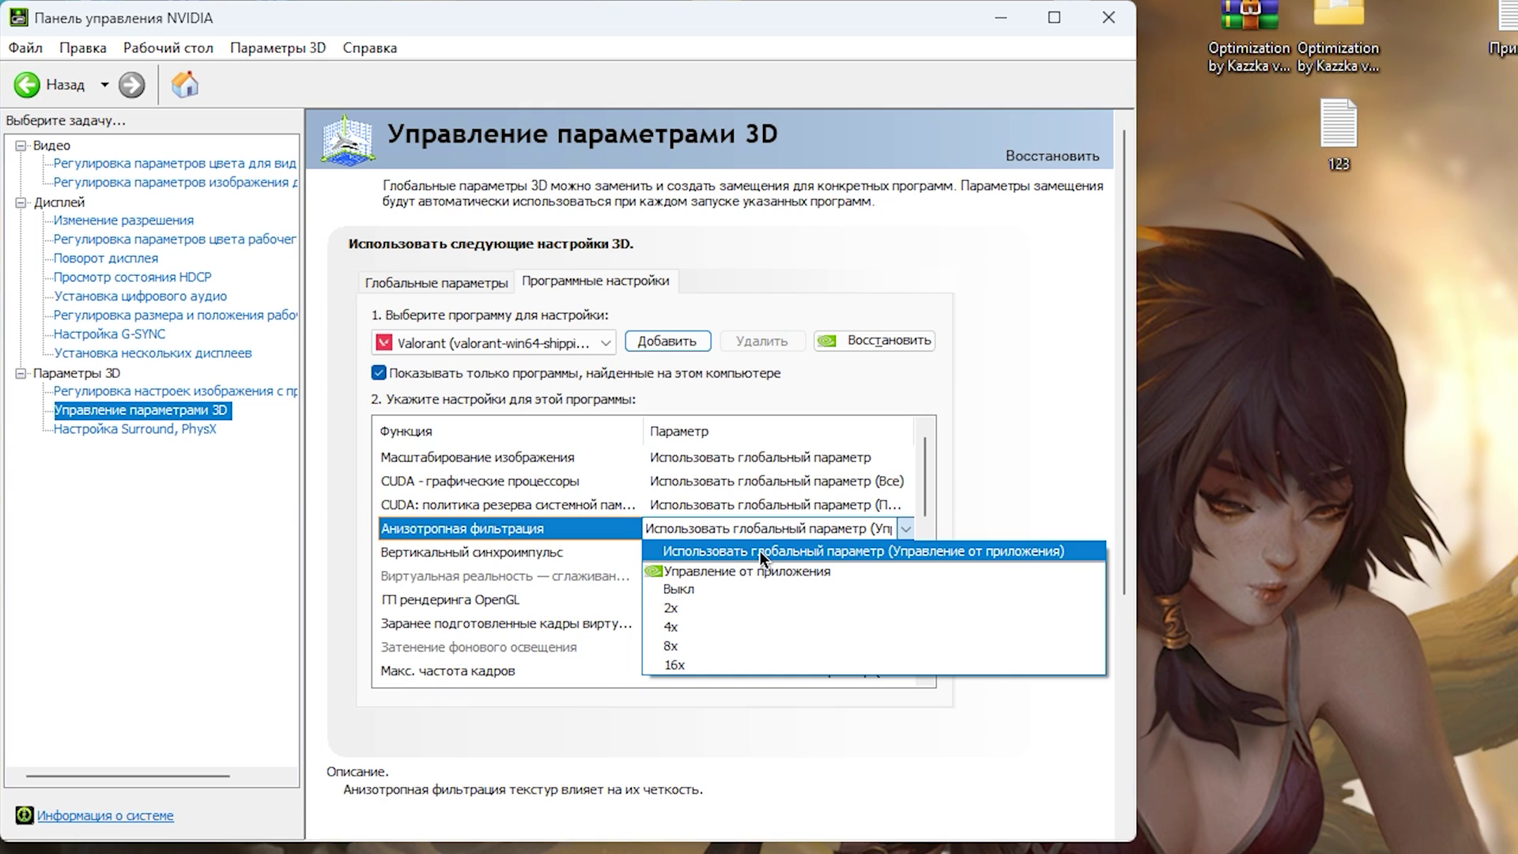
pyautogui.click(744, 551)
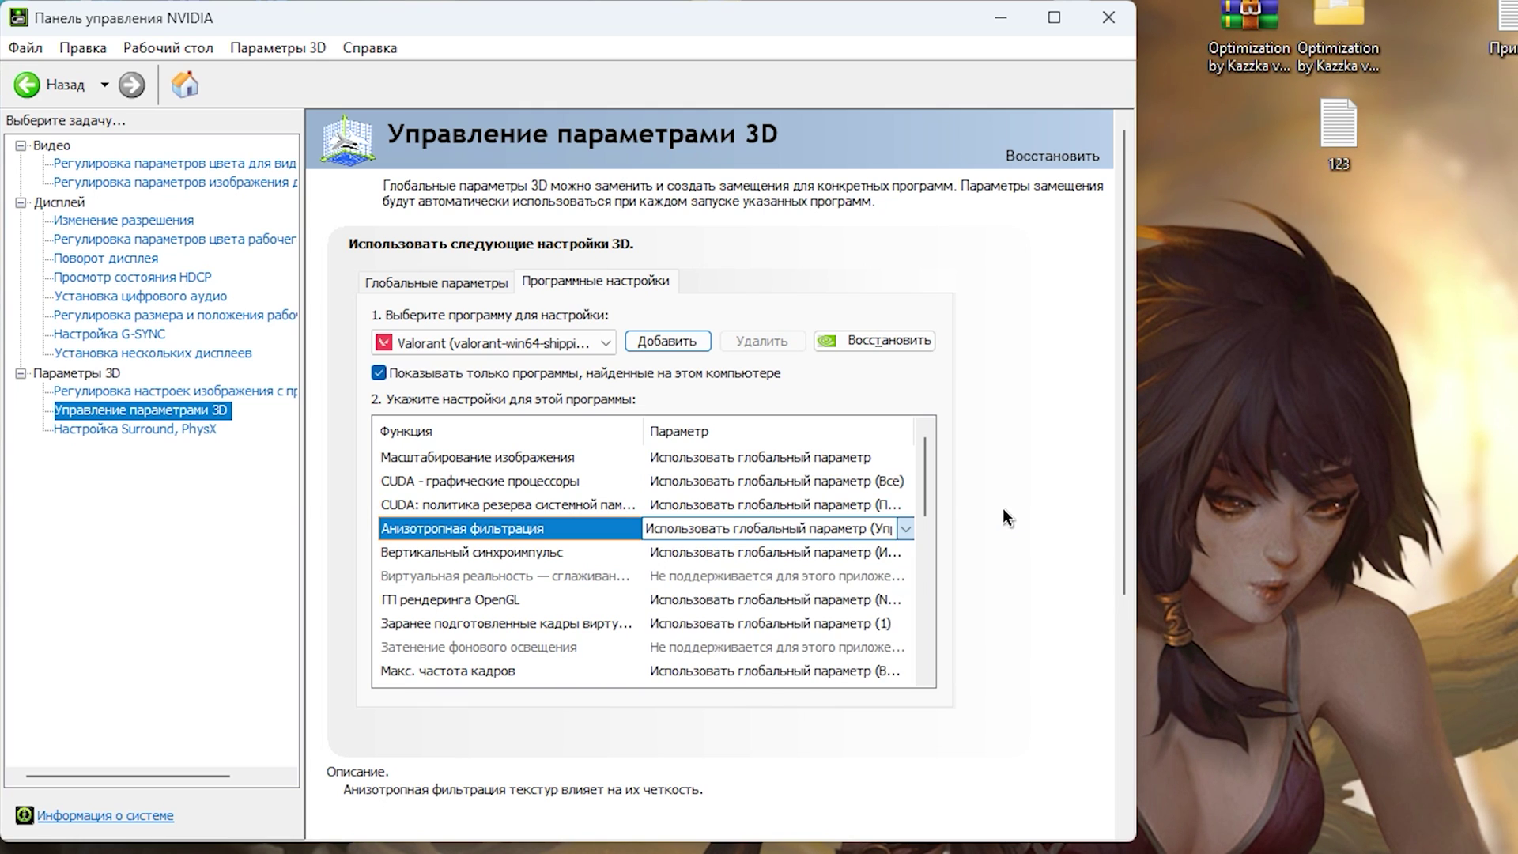
pyautogui.click(739, 552)
pyautogui.click(688, 615)
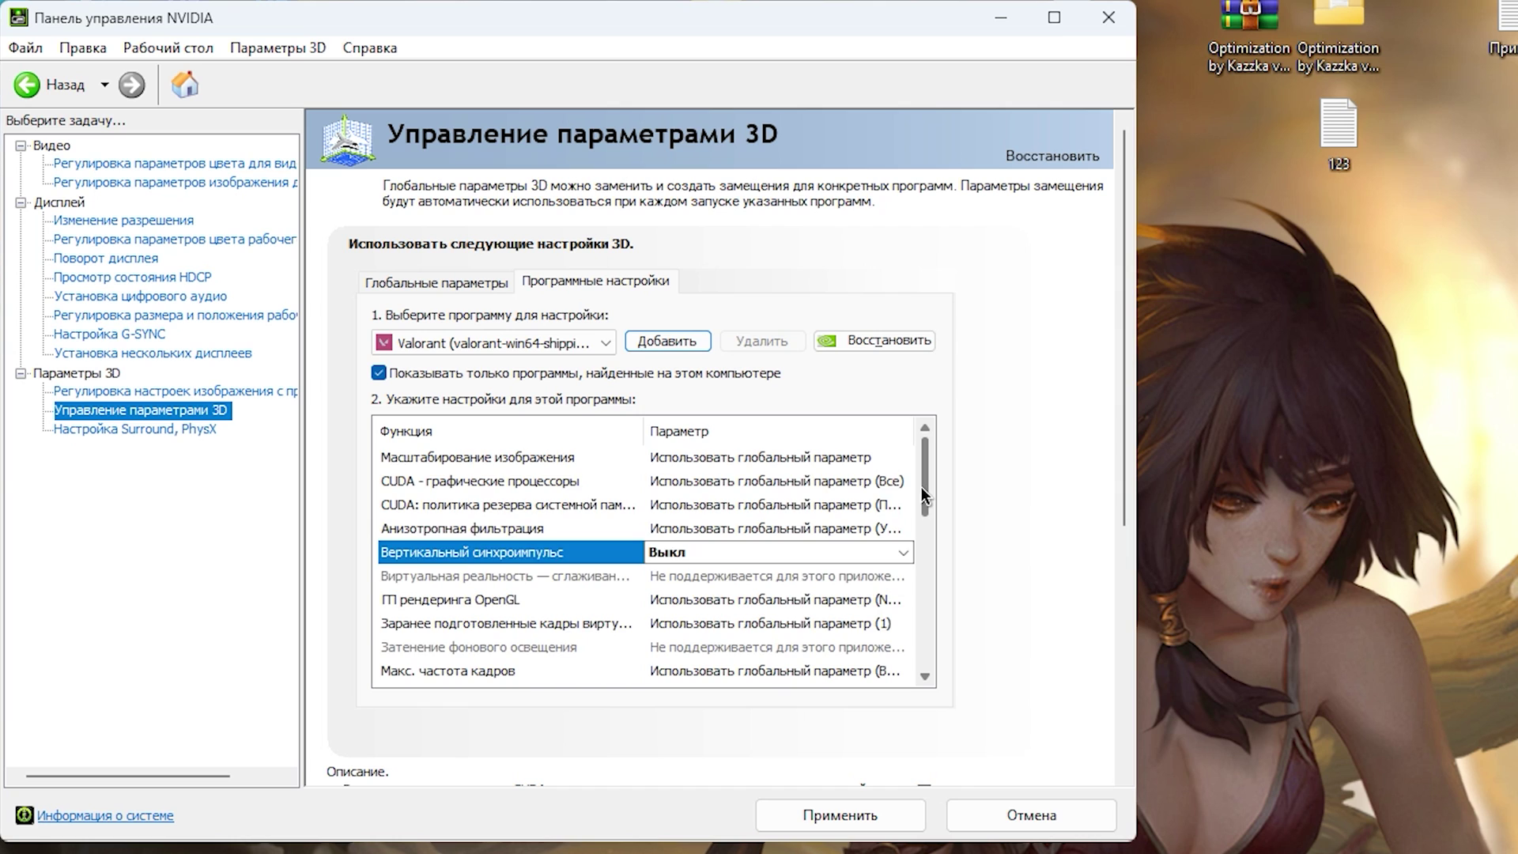
# Set Метод представления Vulkan/OpenGL to Использовать цепочку буферов DXGI.
pyautogui.moveTo(922, 486); pyautogui.dragTo(919, 525)
pyautogui.click(783, 528)
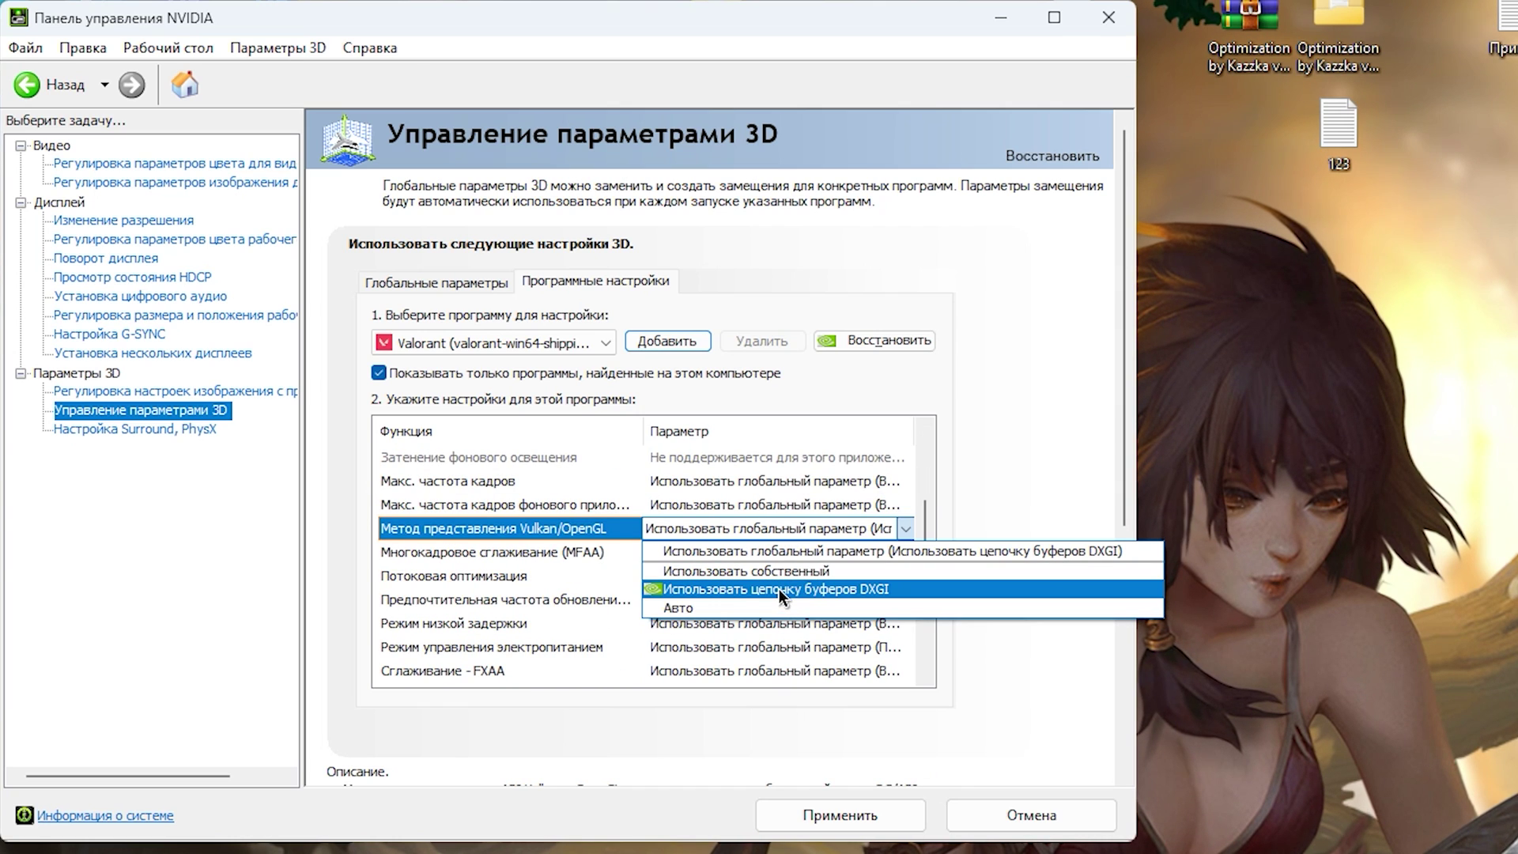
pyautogui.click(780, 588)
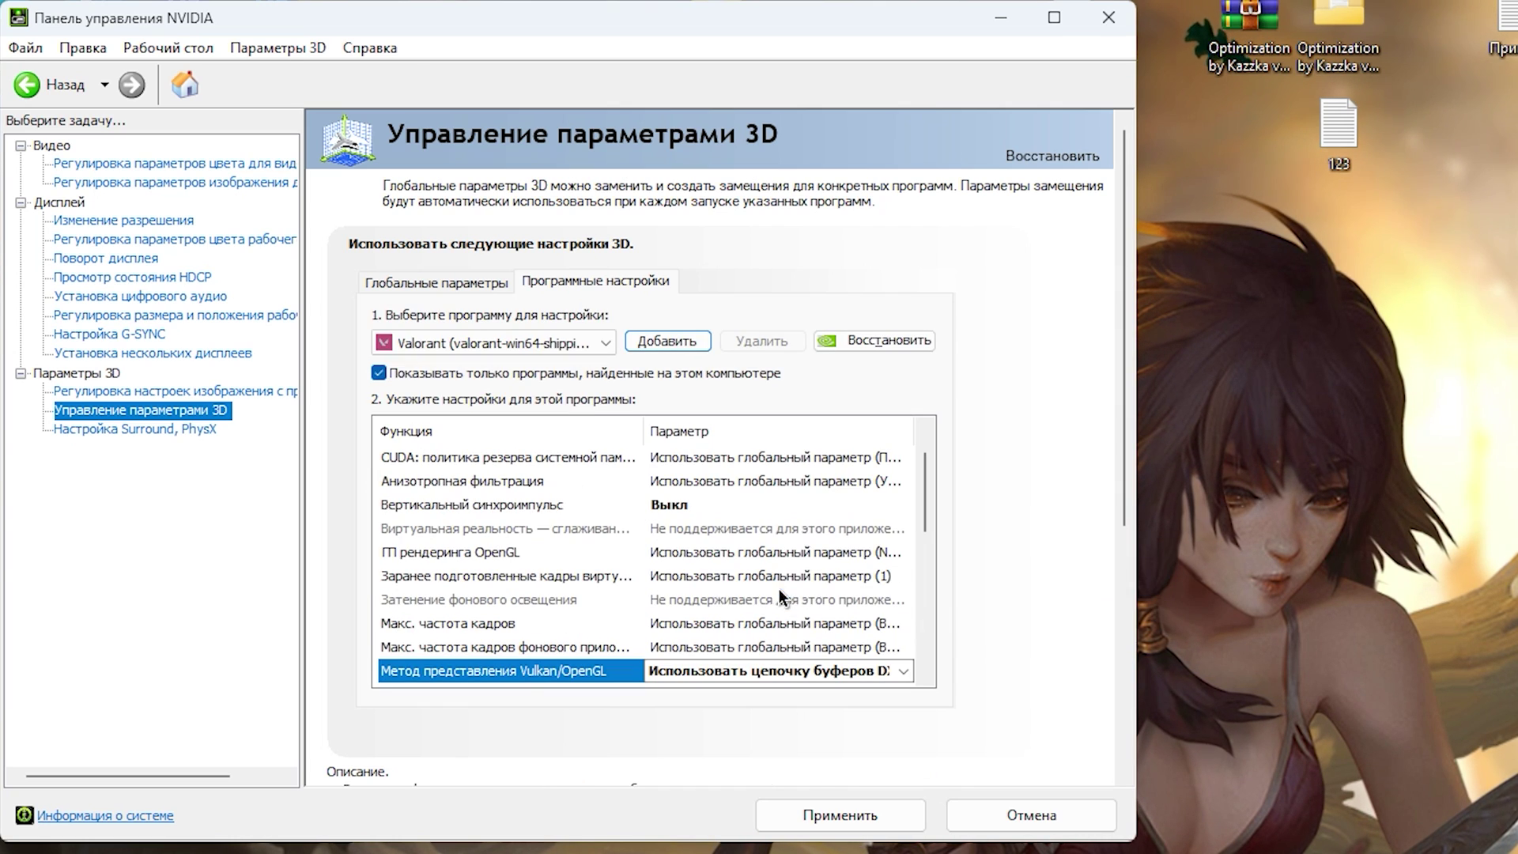
# Set Режим низкой задержки to Ультра and Режим управления электропитанием to Предпочтителен режим максимальной производительности.
pyautogui.scroll(-3, 870, 546)
pyautogui.click(743, 576)
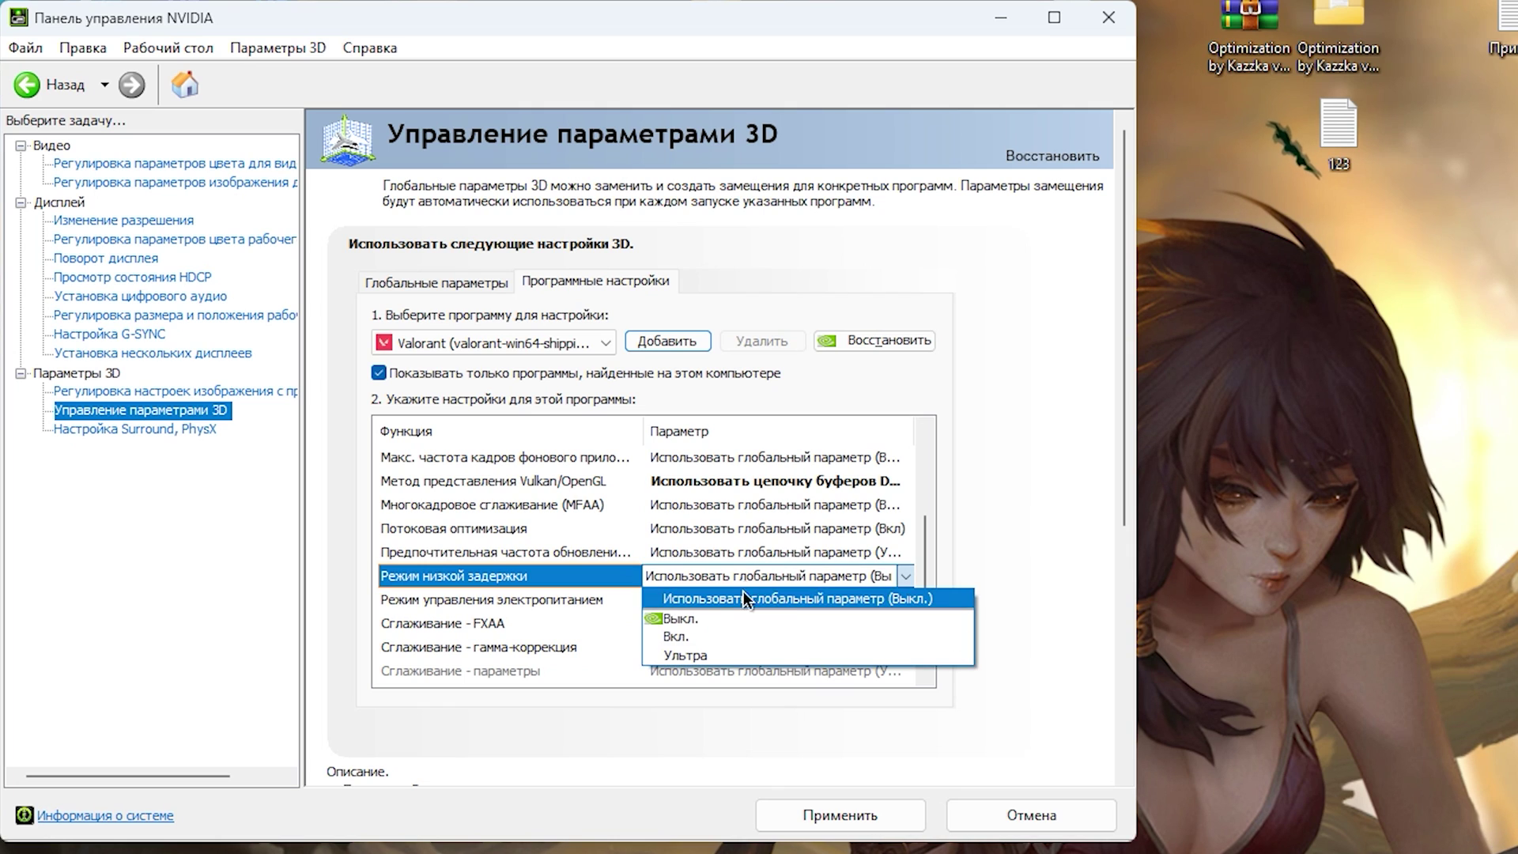
pyautogui.click(729, 657)
pyautogui.scroll(-3, 696, 458)
pyautogui.click(696, 458)
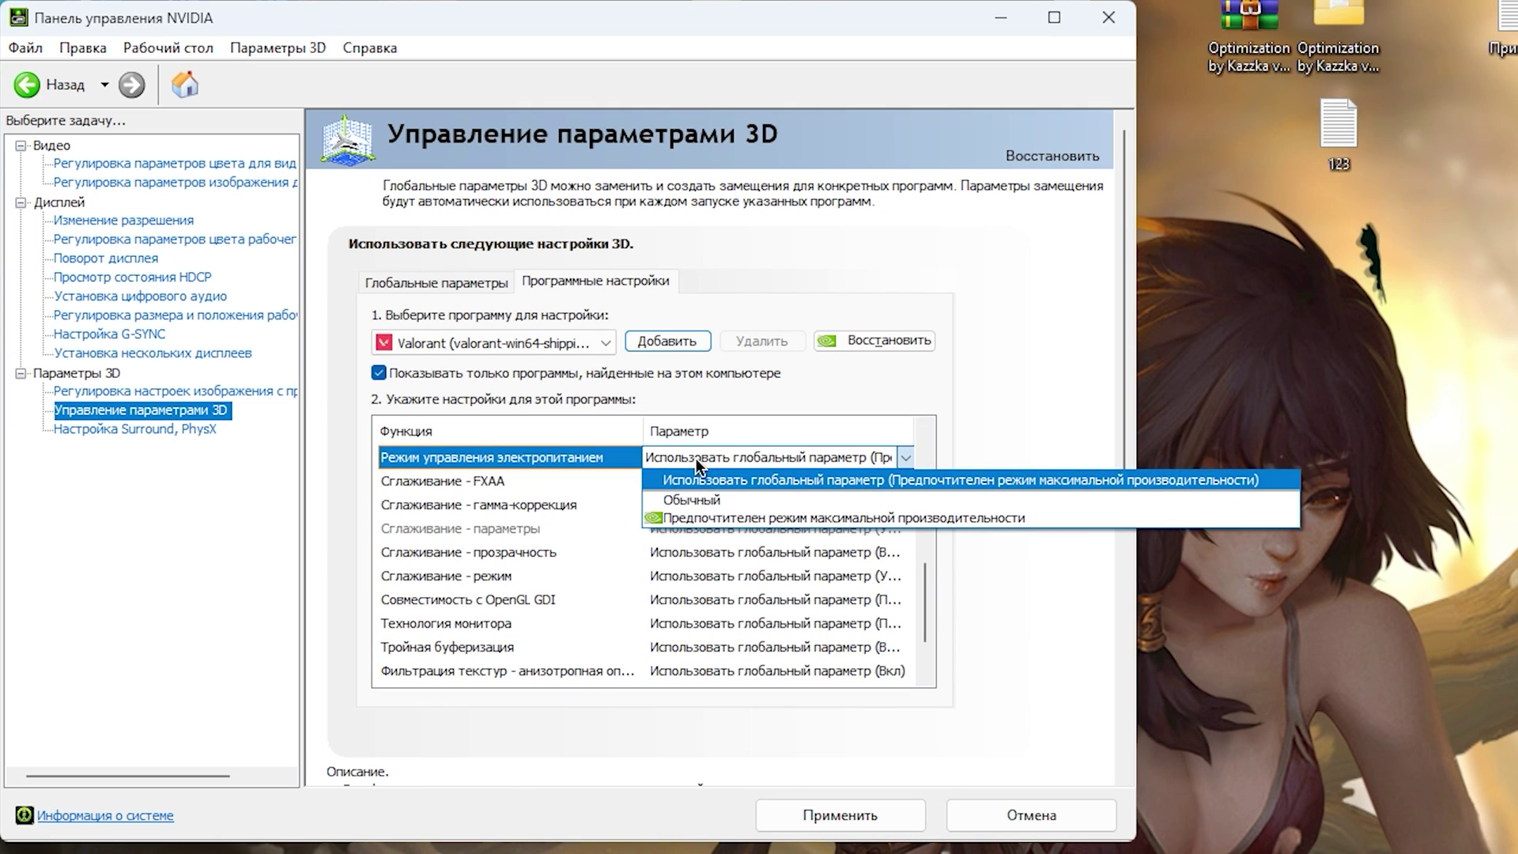
pyautogui.click(736, 519)
# Set Совместимость с OpenGL GDI to Приоритет совместимости and Технология монитора to Поддержка G-SYNC.
pyautogui.scroll(-2, 921, 554)
pyautogui.scroll(-2, 931, 605)
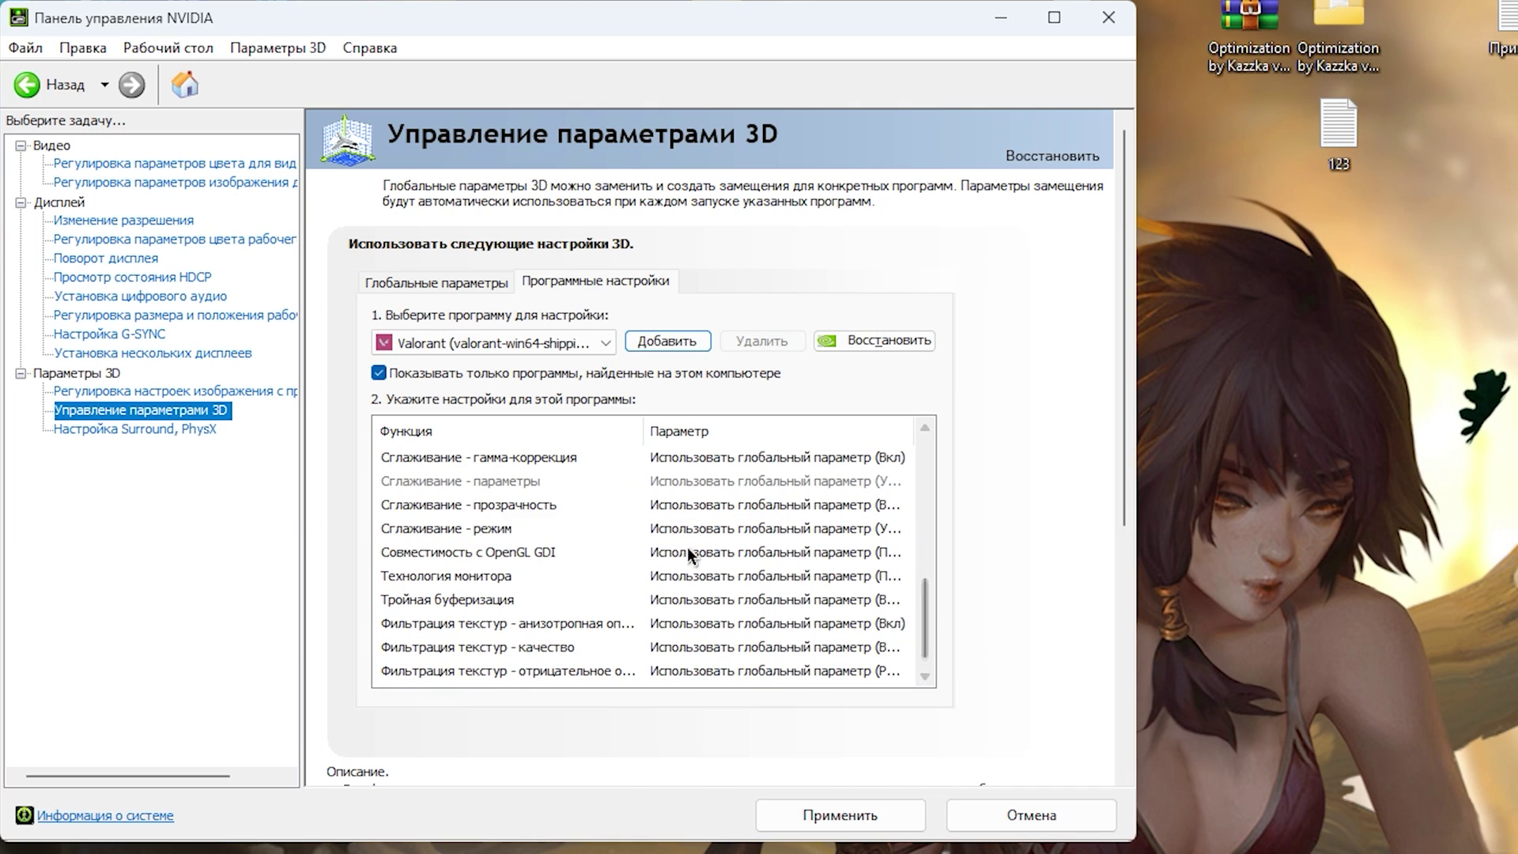
pyautogui.click(753, 552)
pyautogui.click(772, 609)
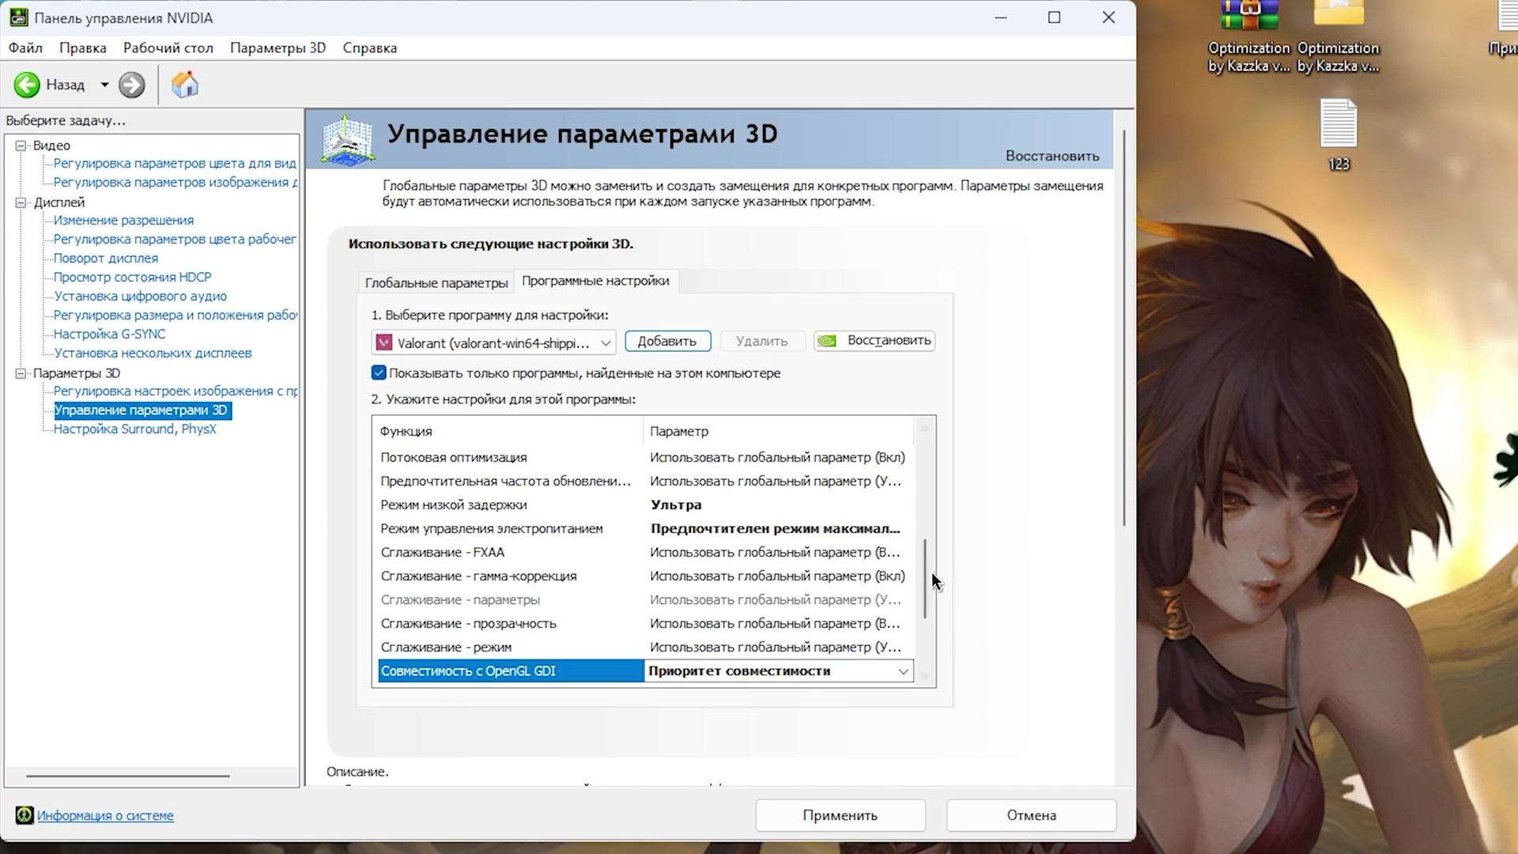
pyautogui.scroll(-3, 932, 572)
pyautogui.click(742, 553)
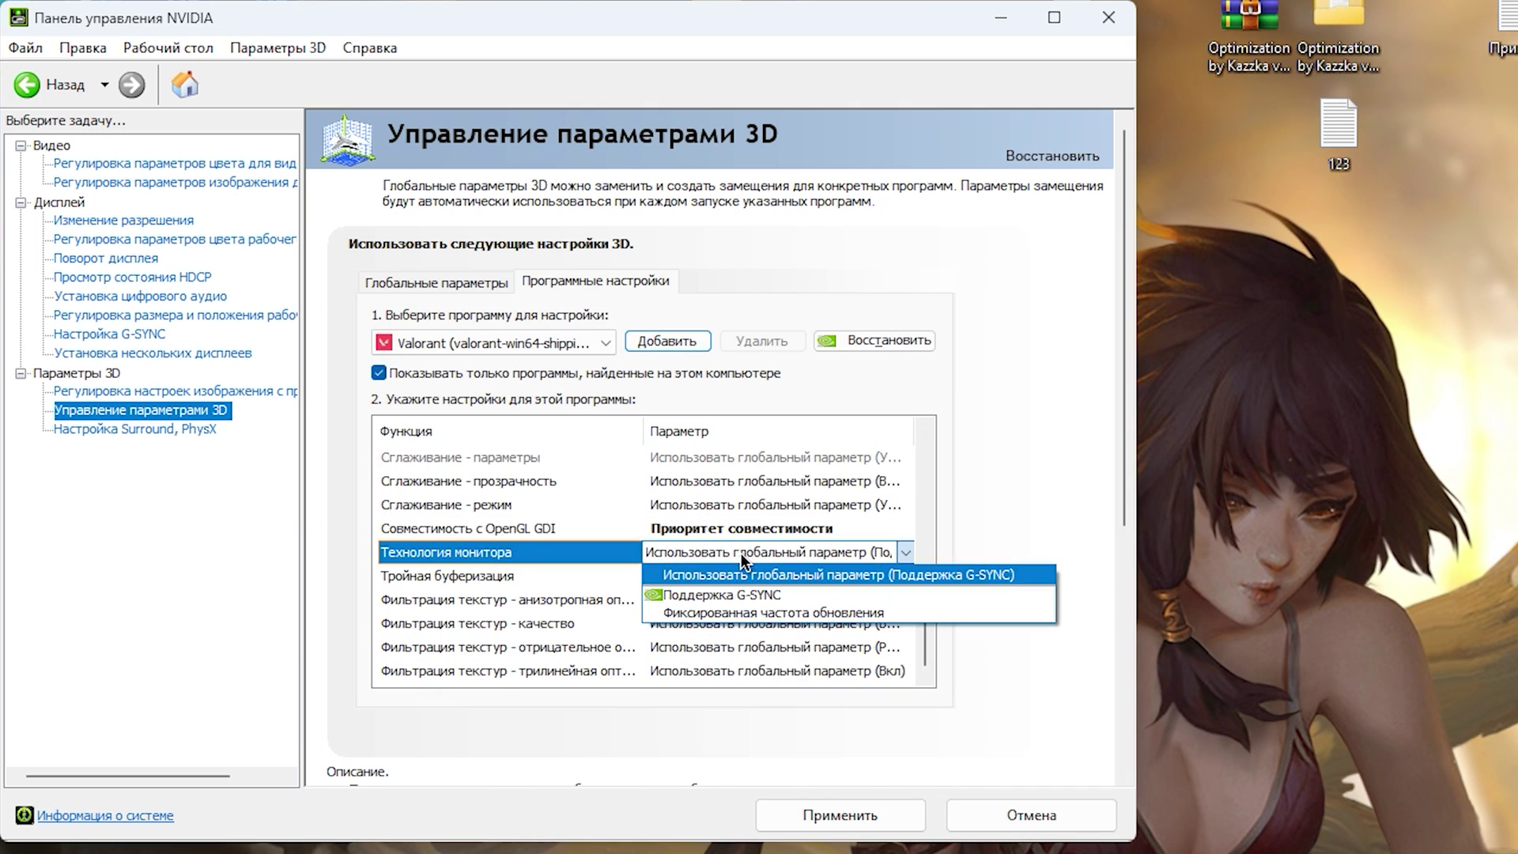
pyautogui.click(781, 594)
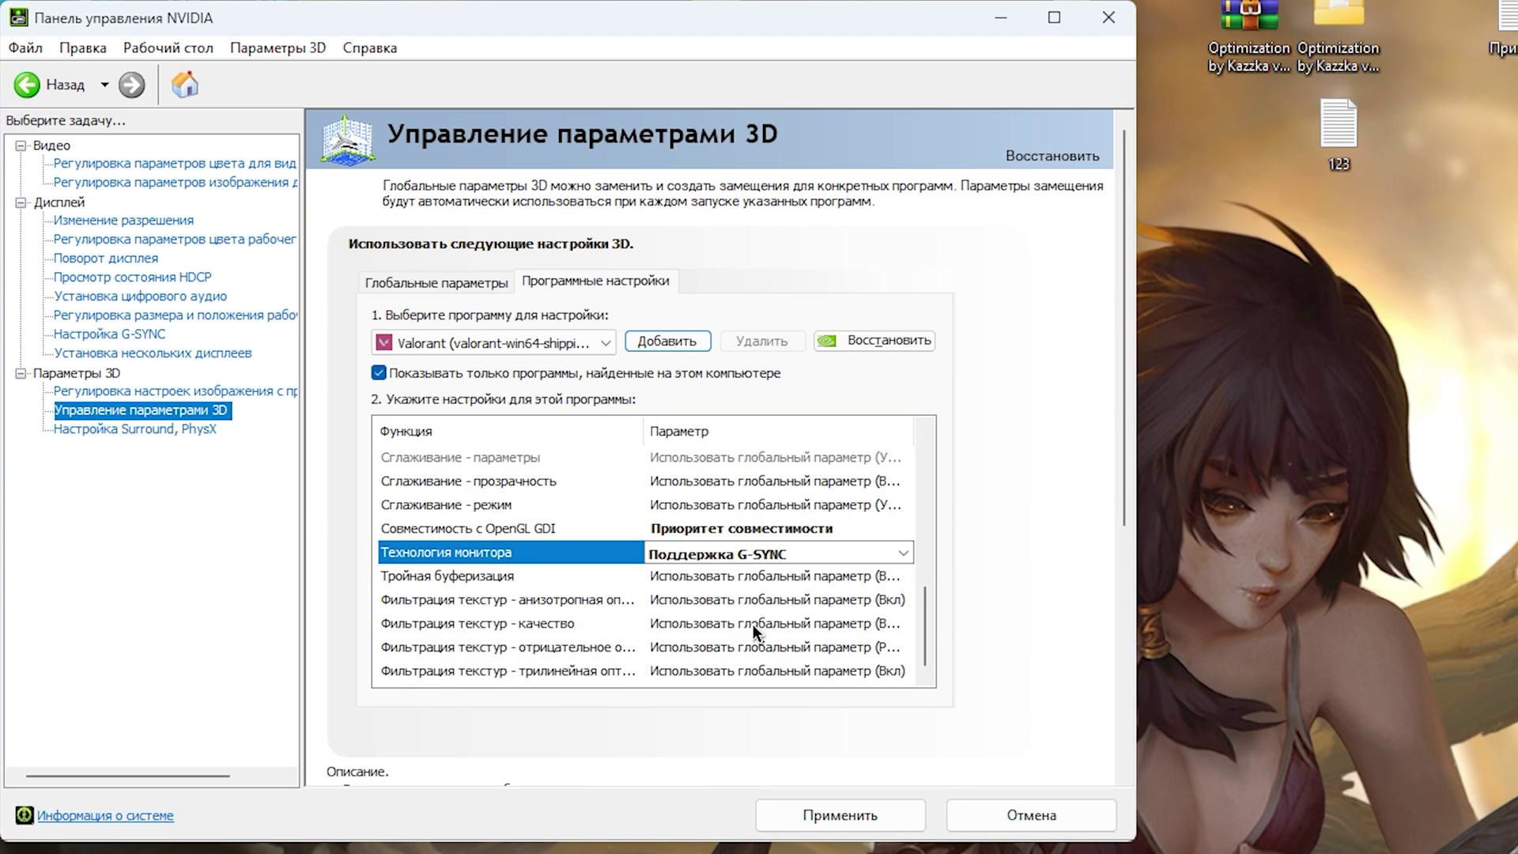
# Set Фильтрация текстур - качество to Высокая производительность for Valorant.
pyautogui.click(753, 624)
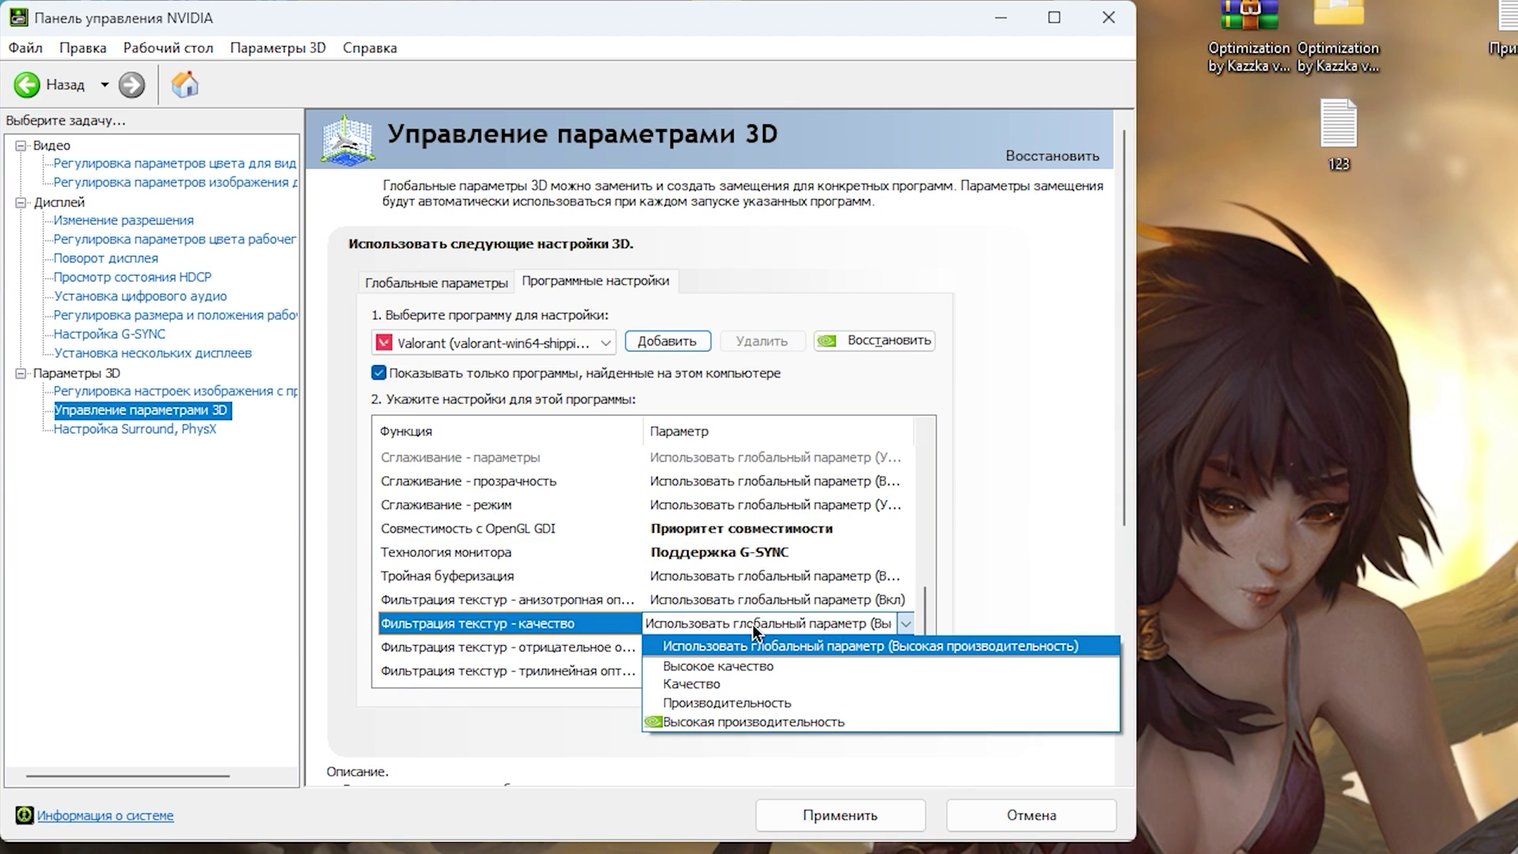
pyautogui.click(752, 722)
pyautogui.scroll(-1, 927, 608)
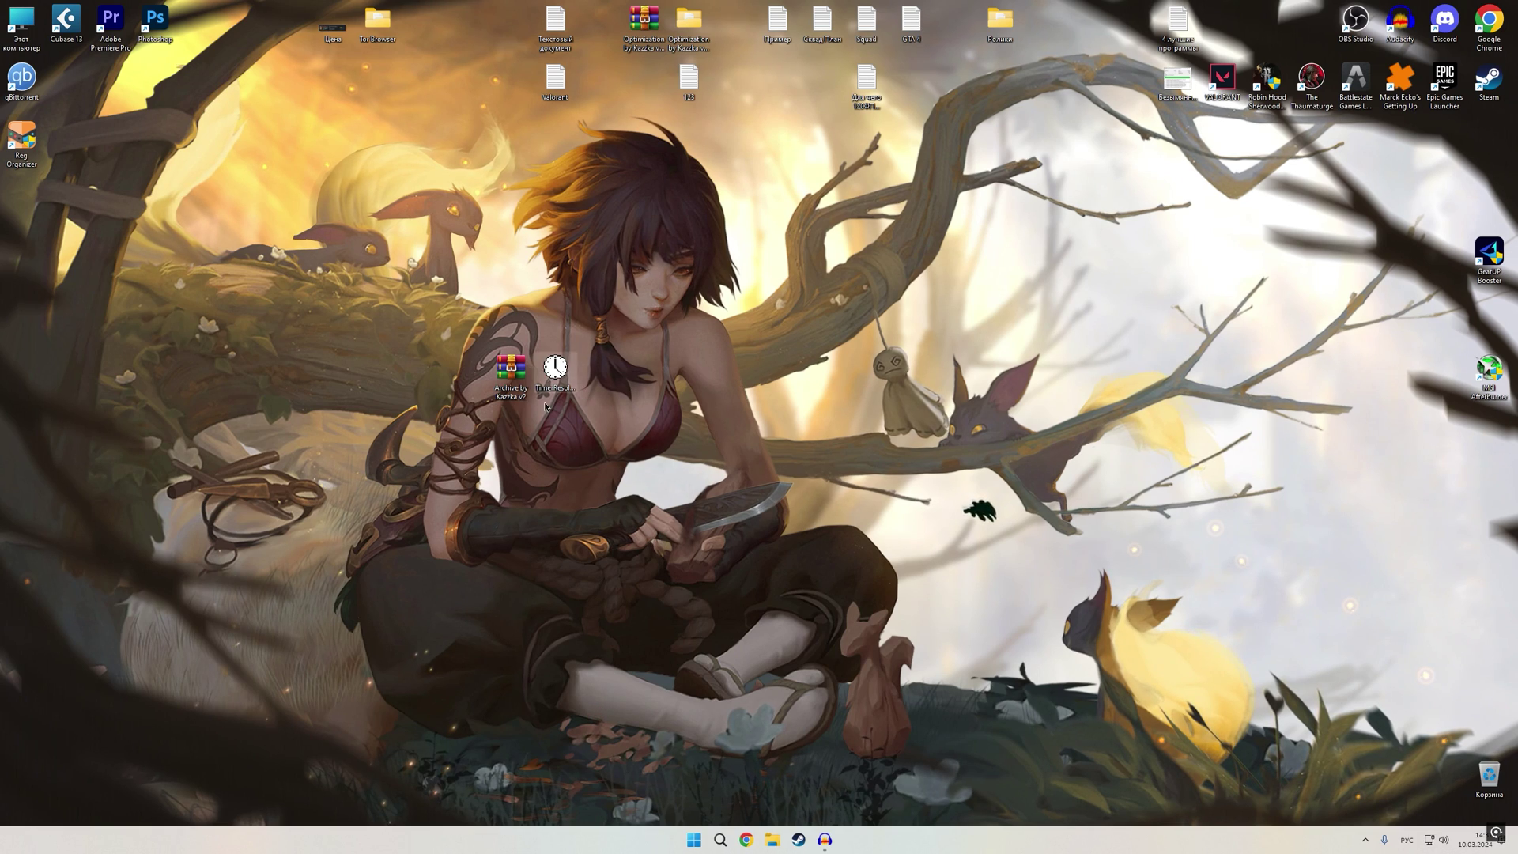
# Examine the AMD Radeon settings images in the Archive by Kazzka v2 archive, up to Настройка 4.png, for texture filtering and tessellation options.
pyautogui.doubleClick(511, 371)
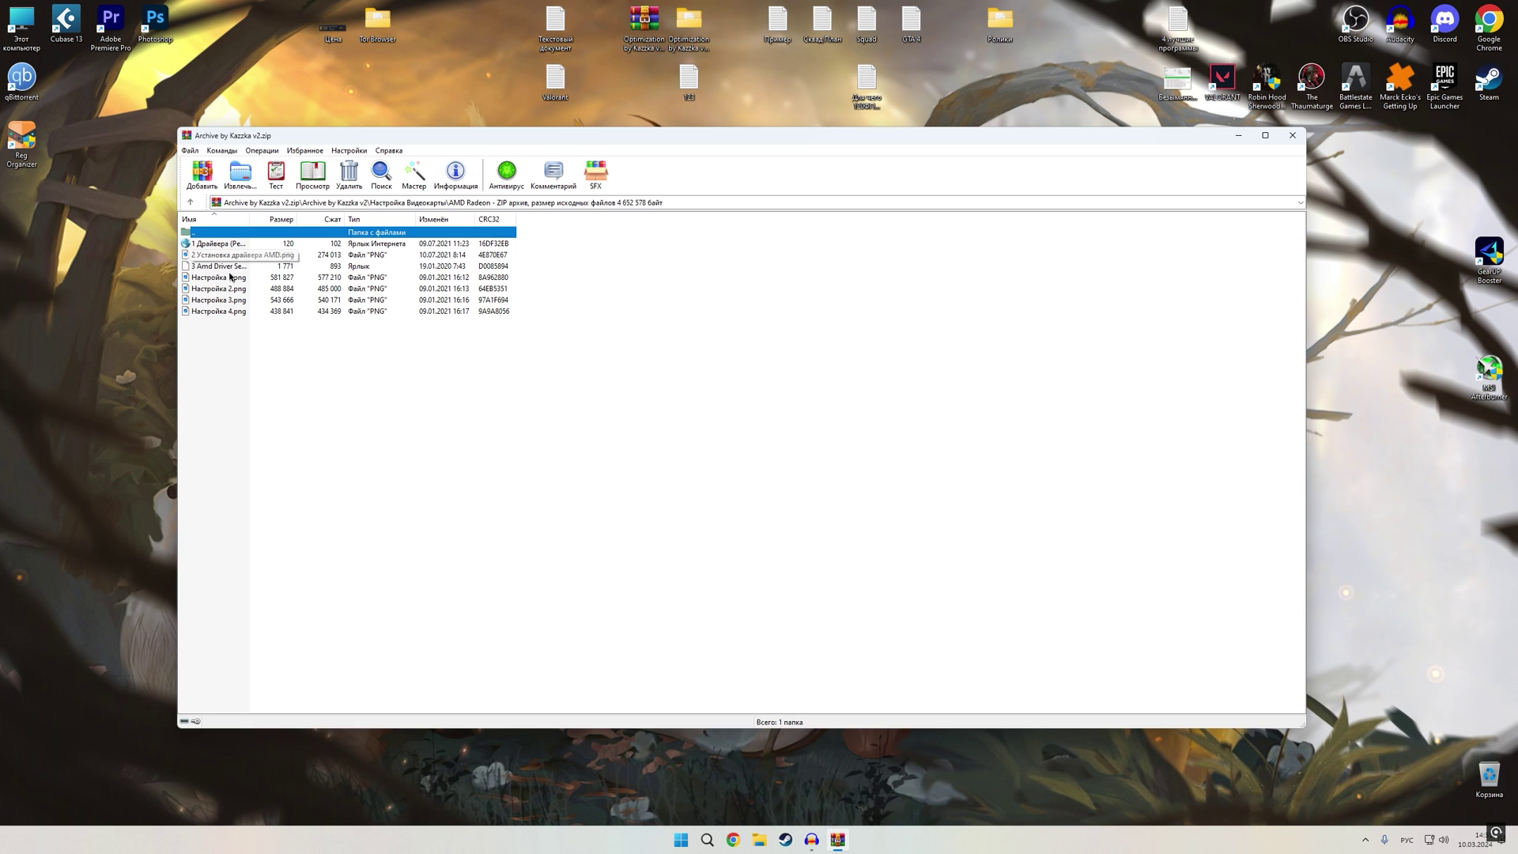
pyautogui.doubleClick(232, 278)
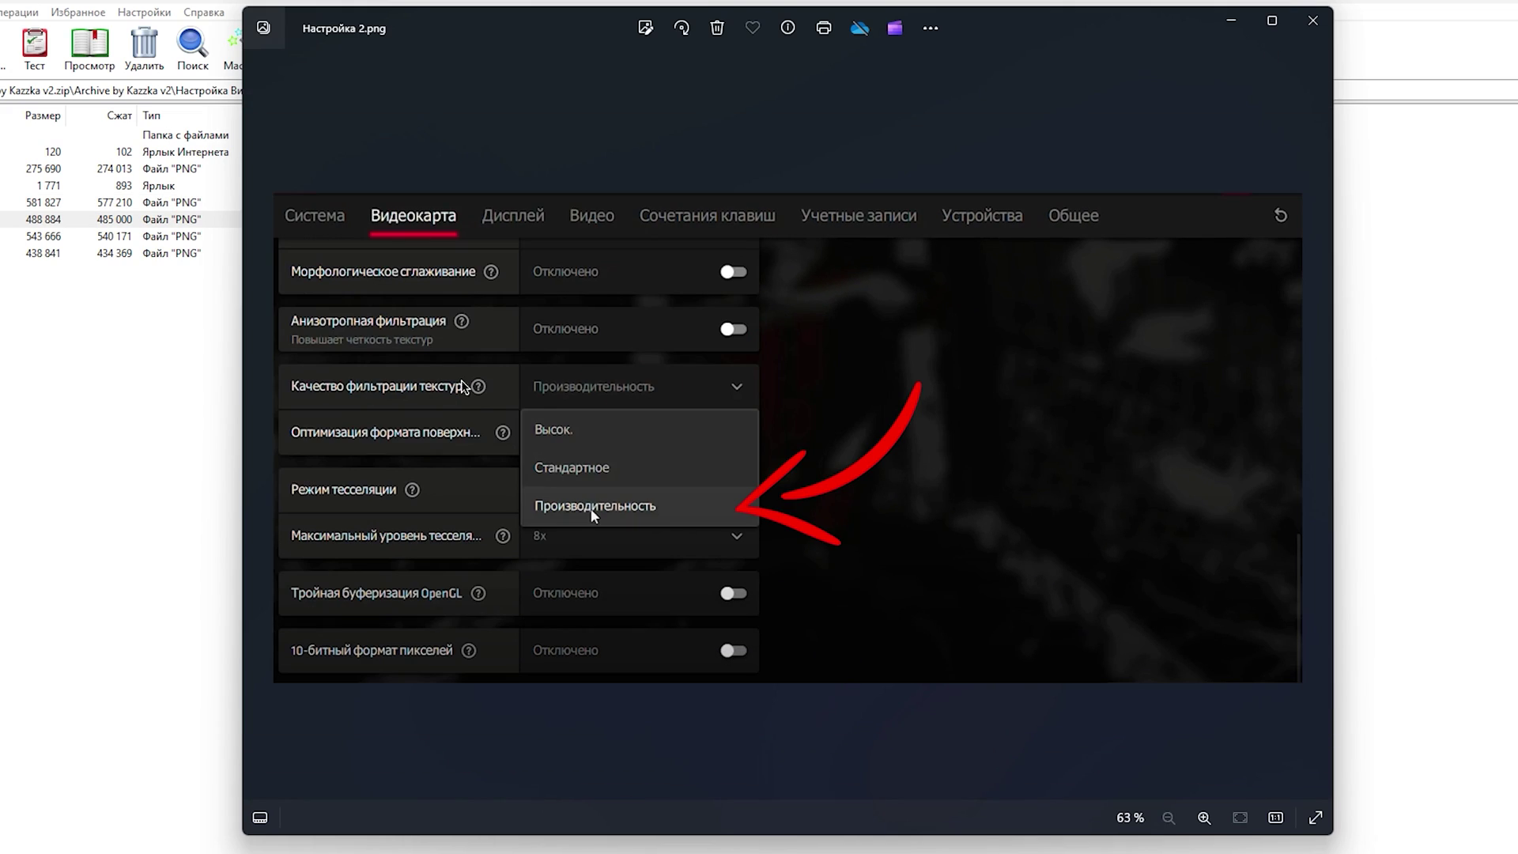
pyautogui.scroll(3, 614, 499)
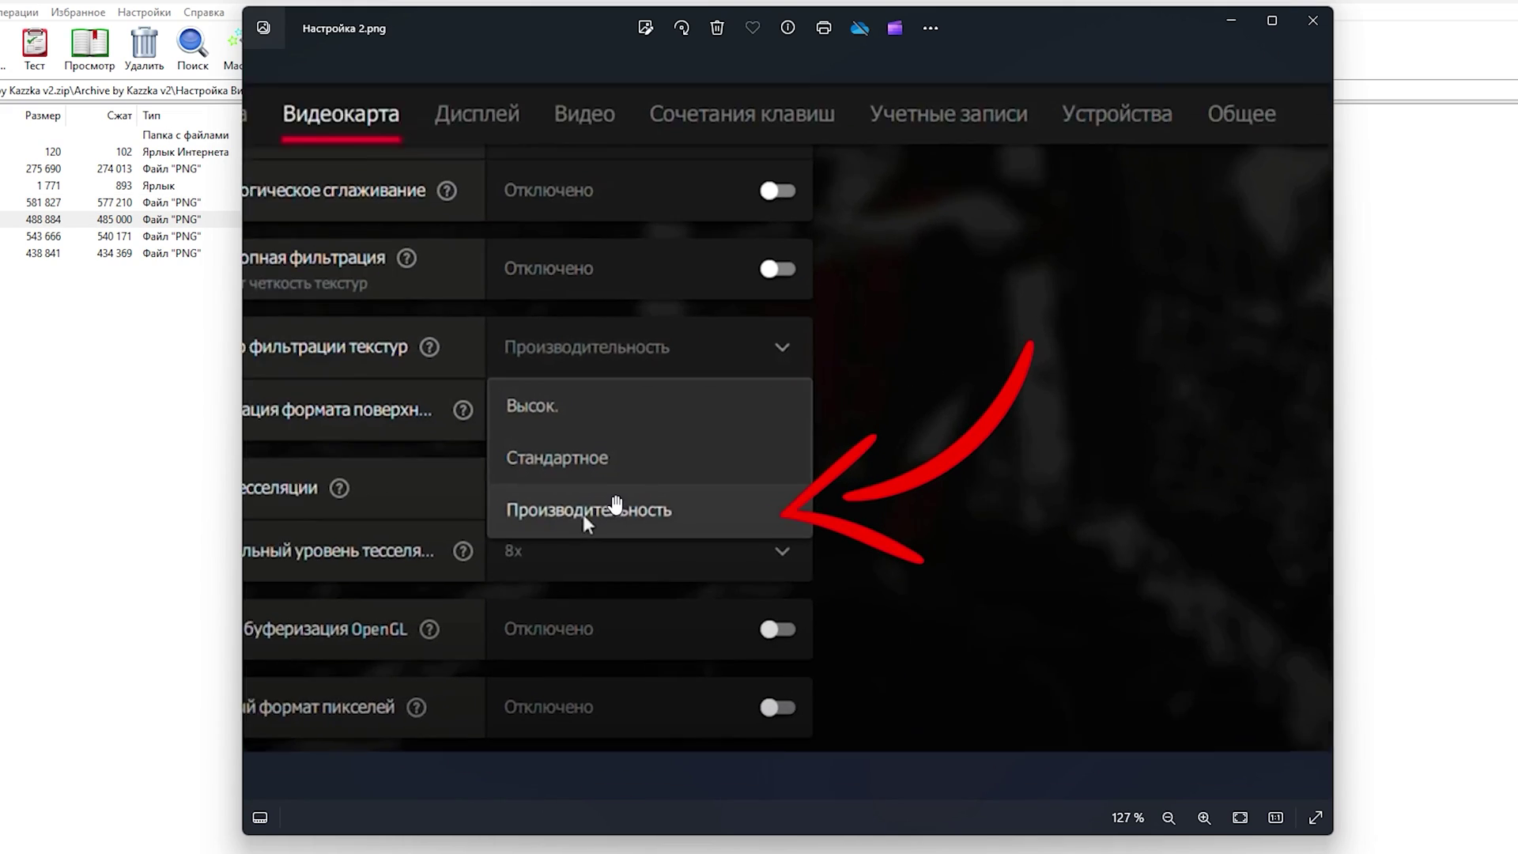
pyautogui.click(1313, 20)
pyautogui.doubleClick(16, 238)
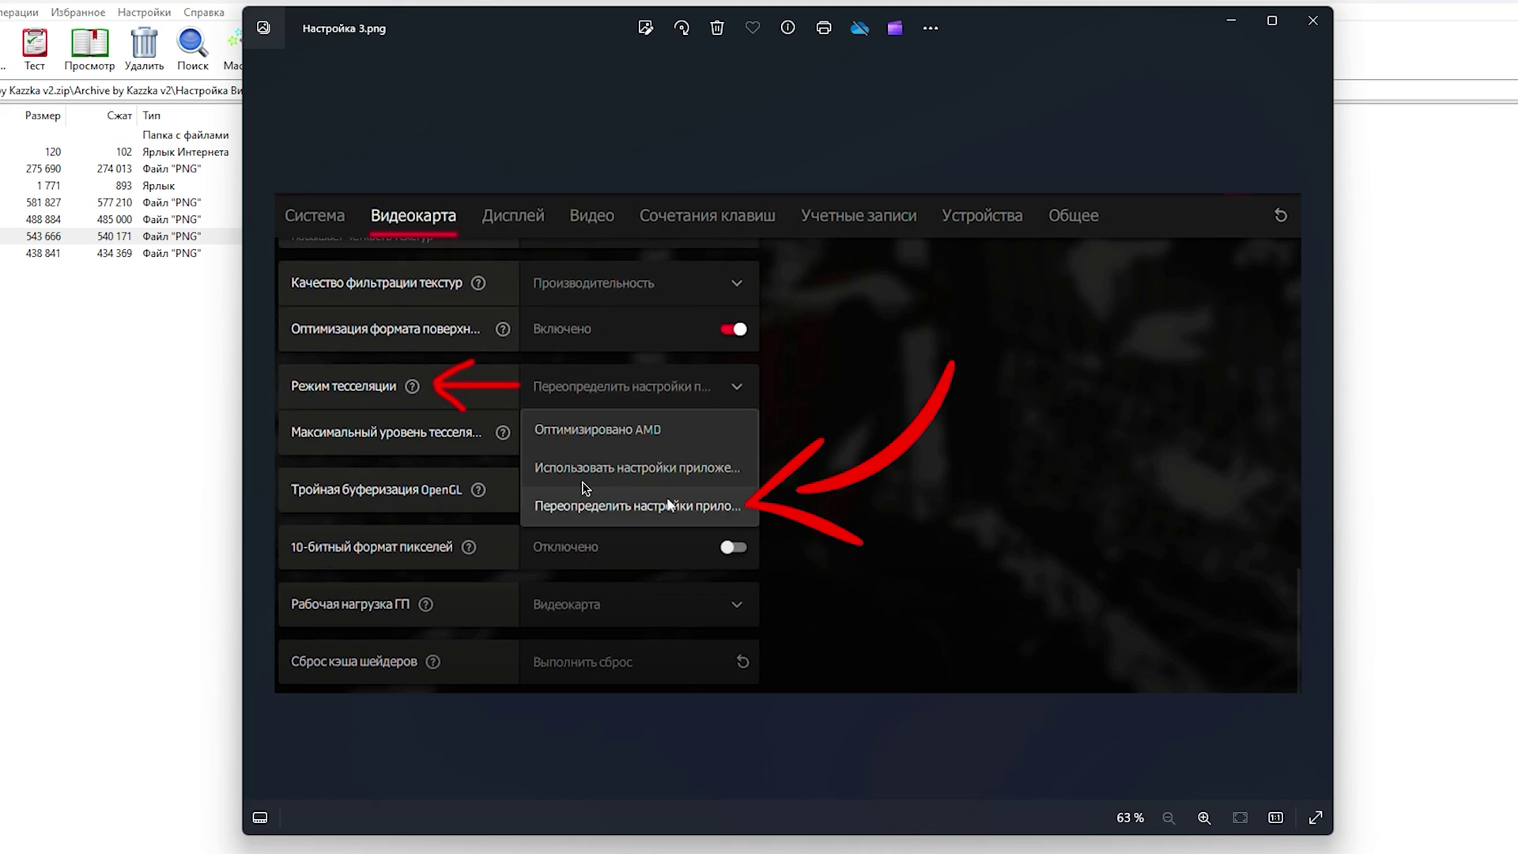
pyautogui.scroll(3, 597, 511)
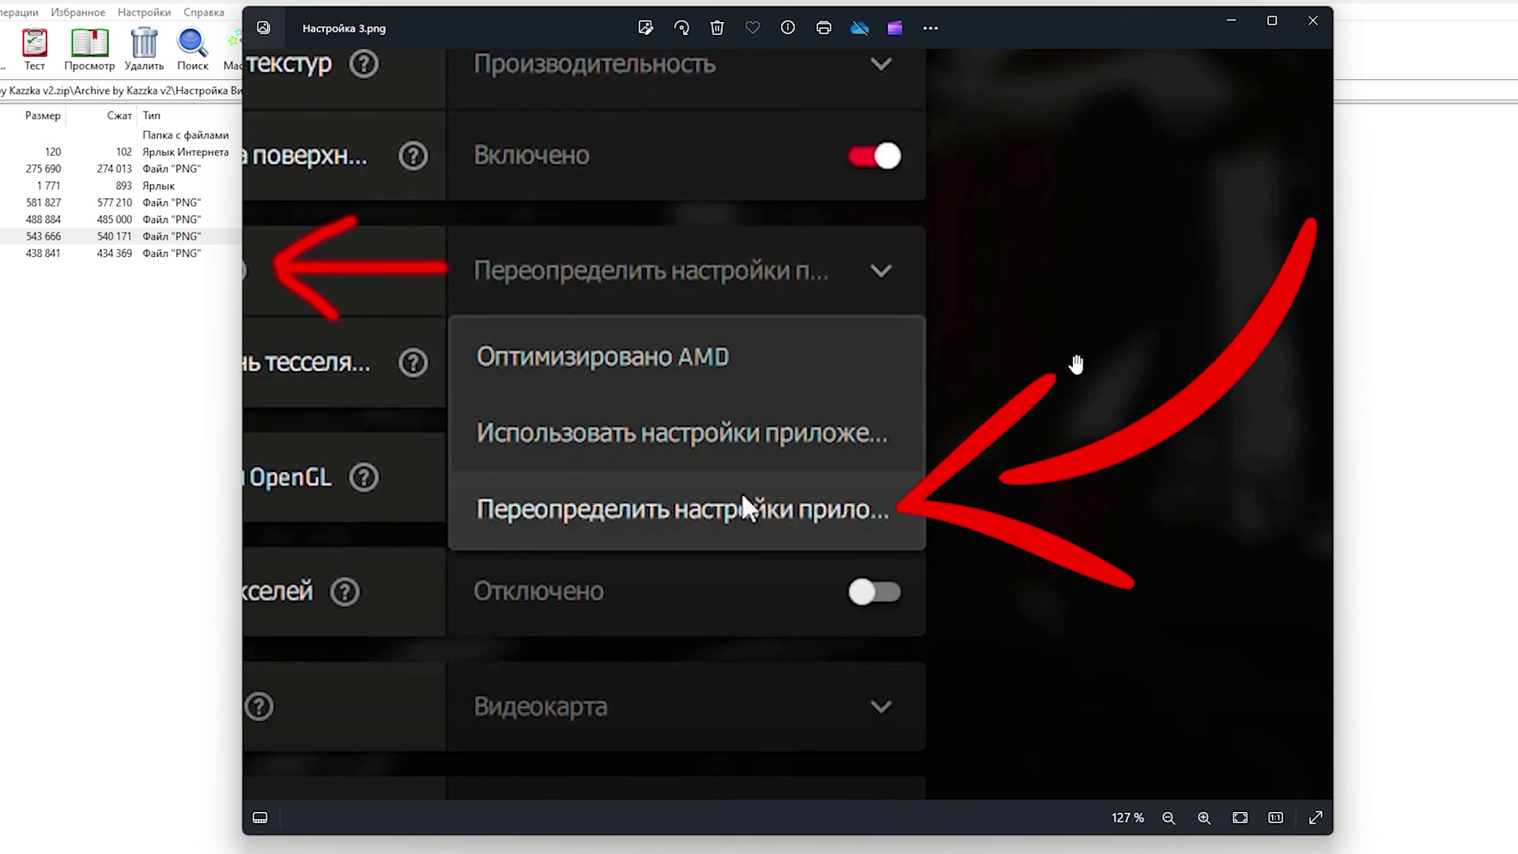
pyautogui.click(1313, 19)
pyautogui.doubleClick(28, 253)
pyautogui.scroll(3, 534, 480)
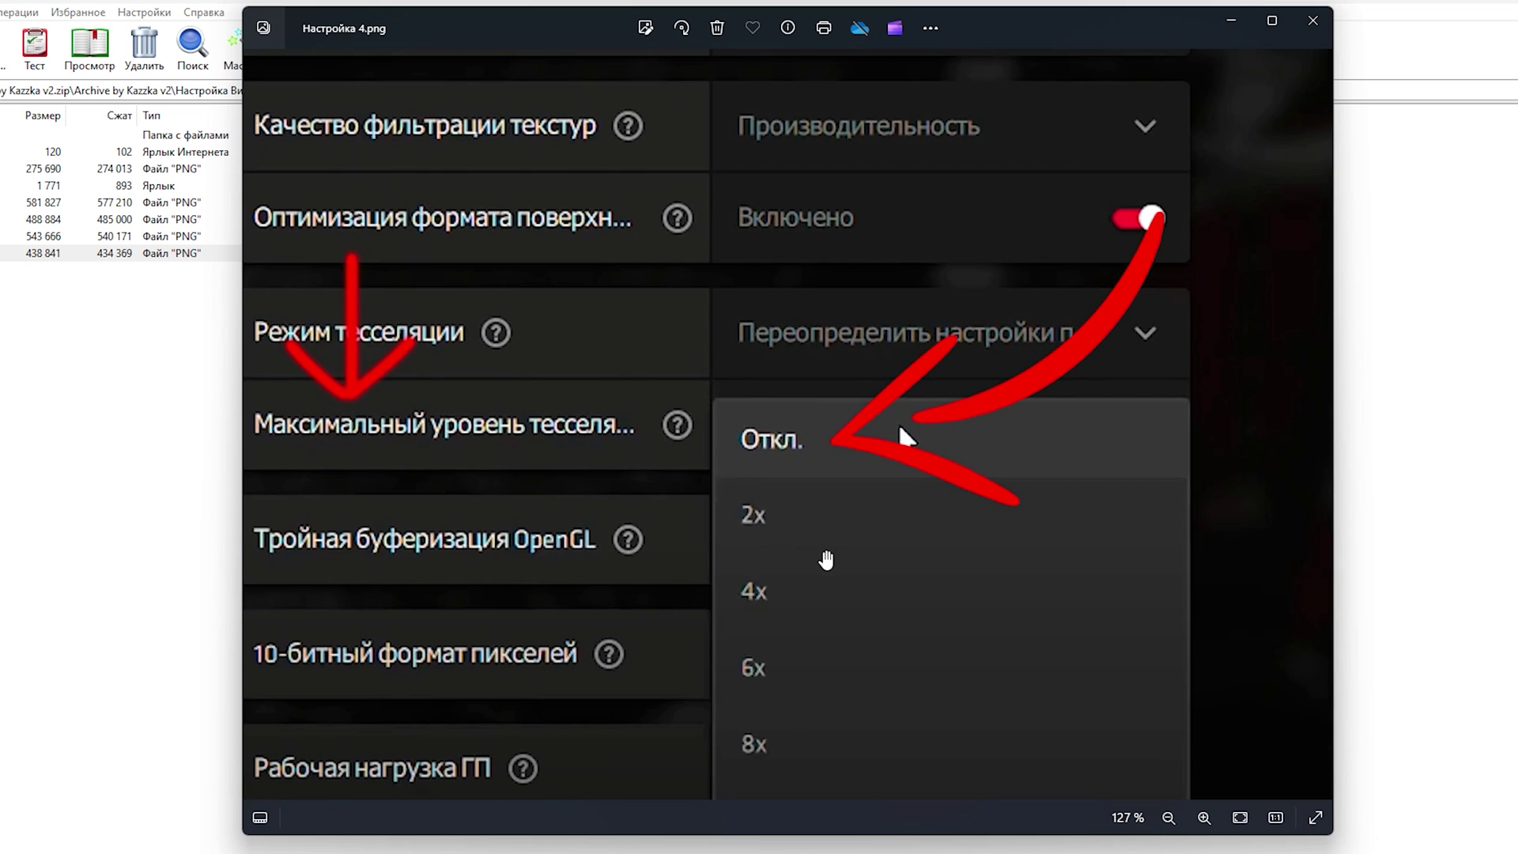
pyautogui.scroll(-2, 846, 442)
pyautogui.click(1313, 21)
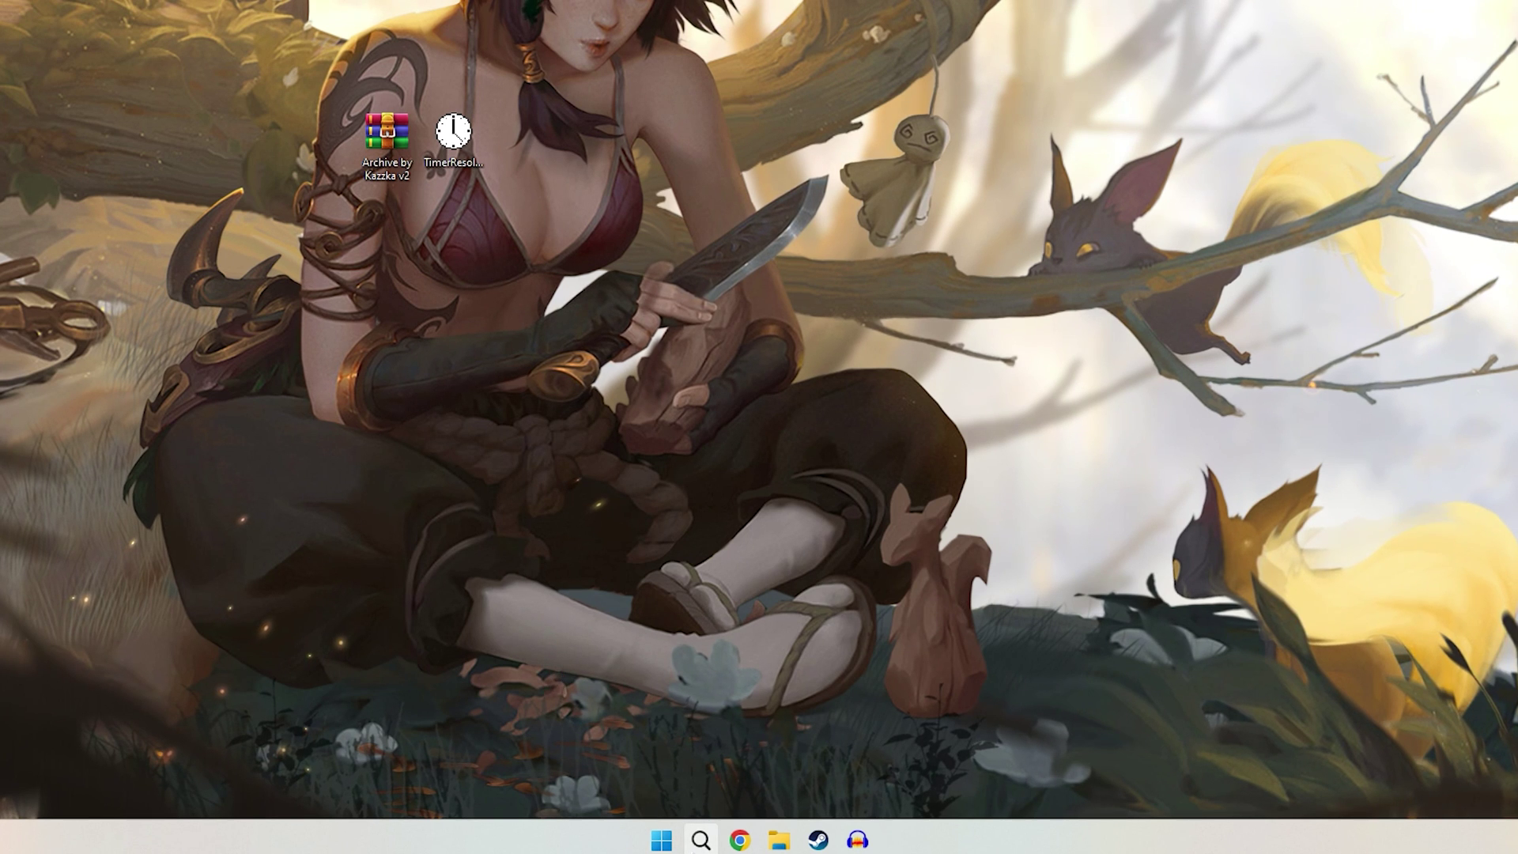
# Search Windows for Параметры режима игры and open the Игровой режим settings.
pyautogui.click(701, 840)
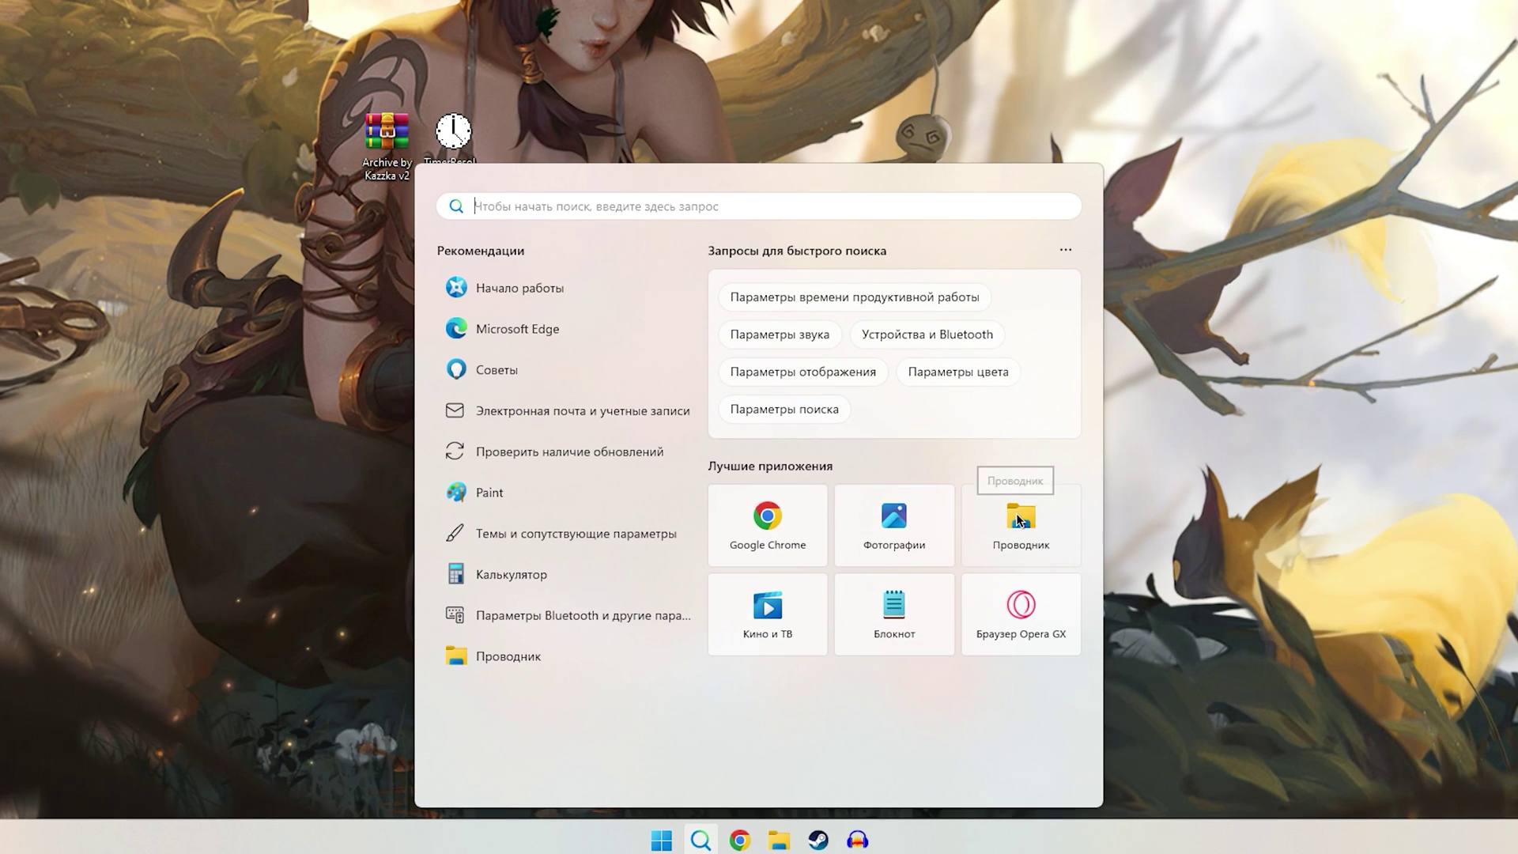
pyautogui.write('настройки графики')
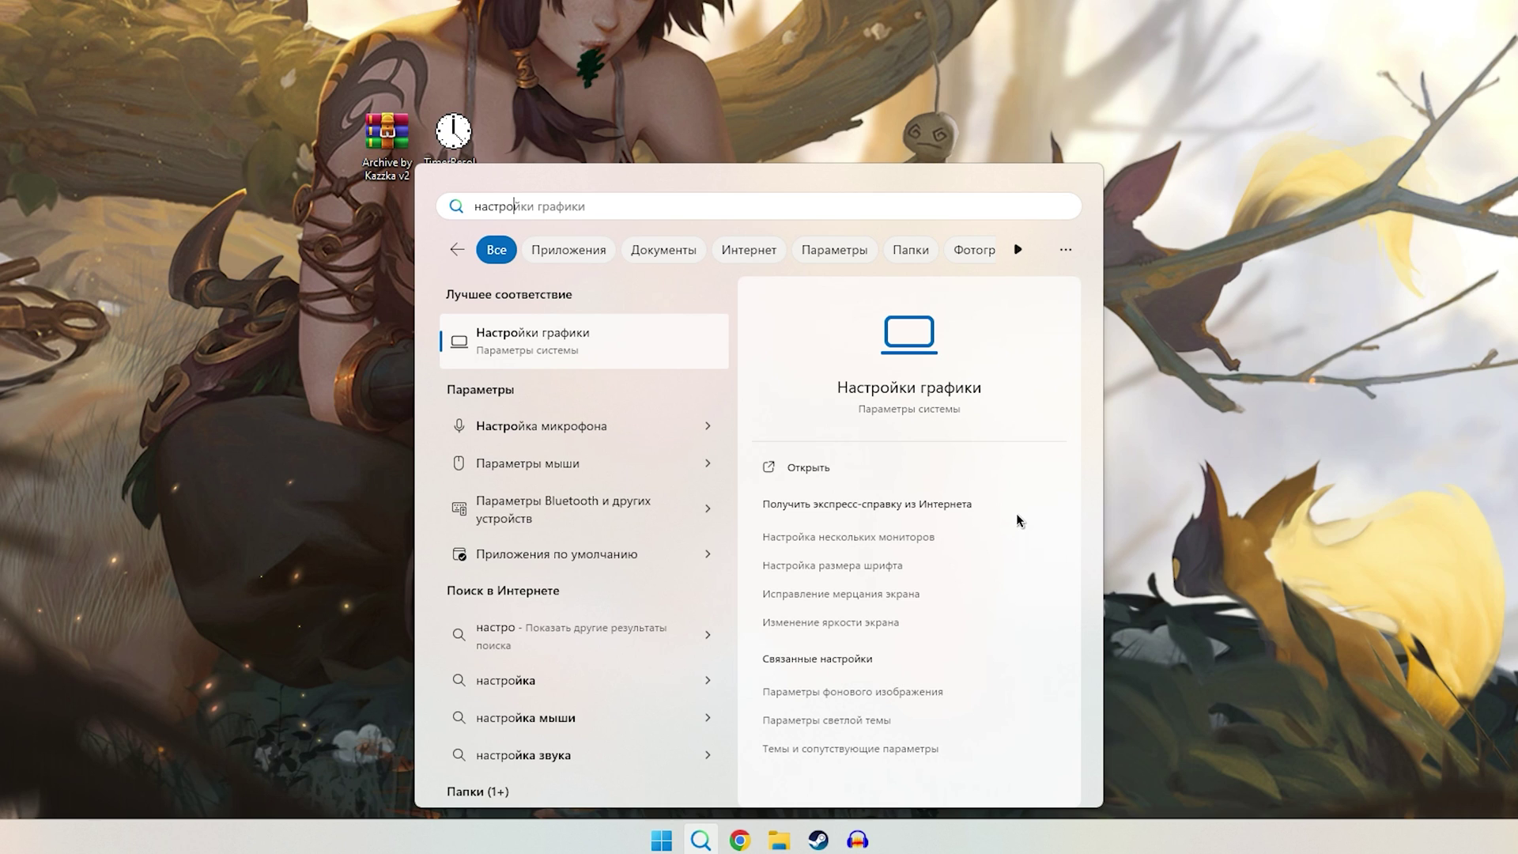
pyautogui.hotkey('ctrl', 'a')
pyautogui.write('параметры р')
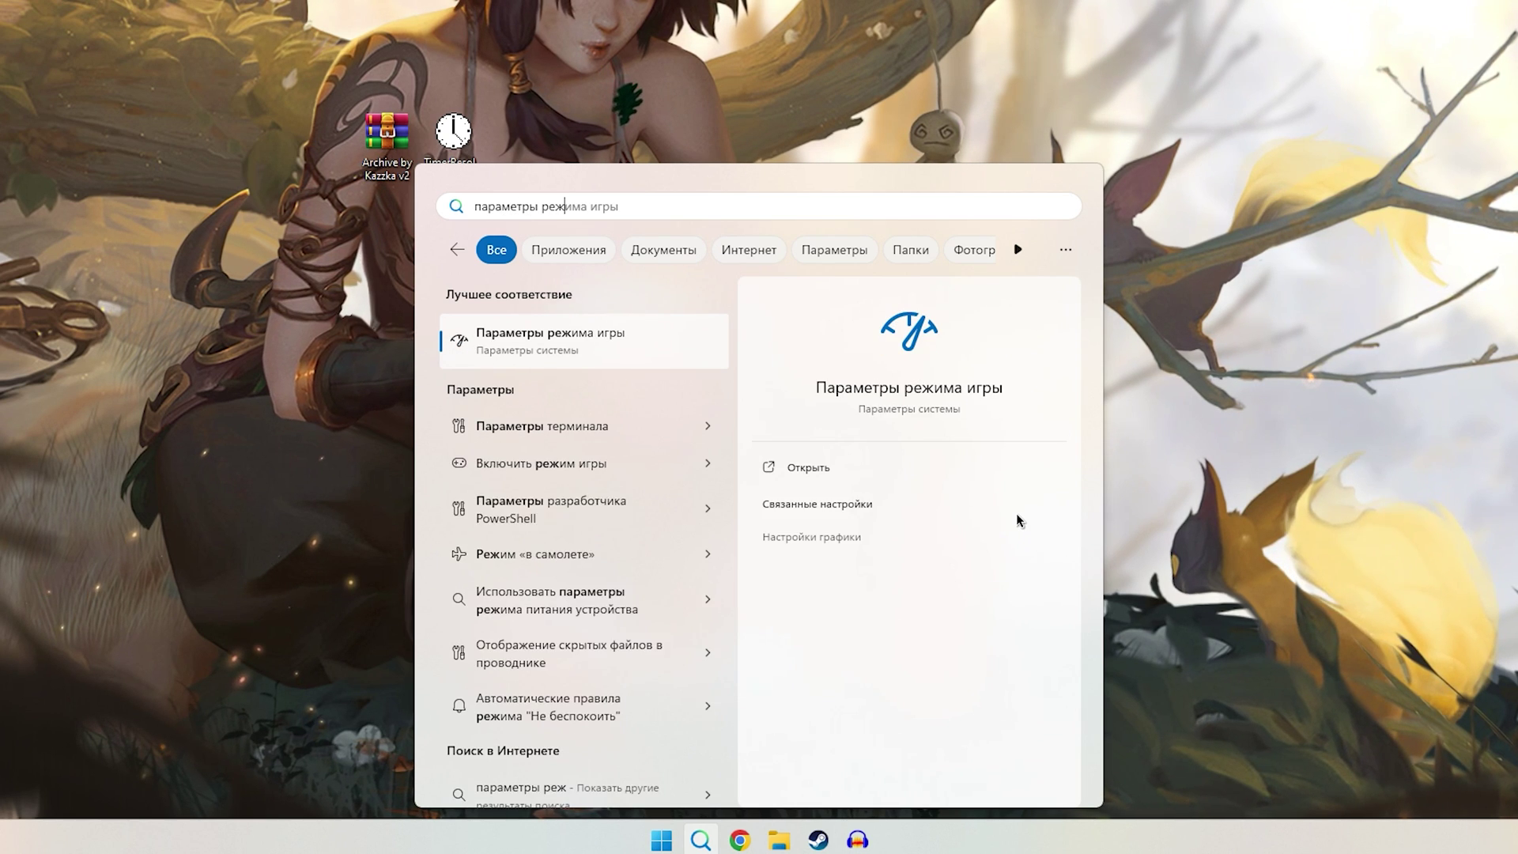
pyautogui.press('Return')
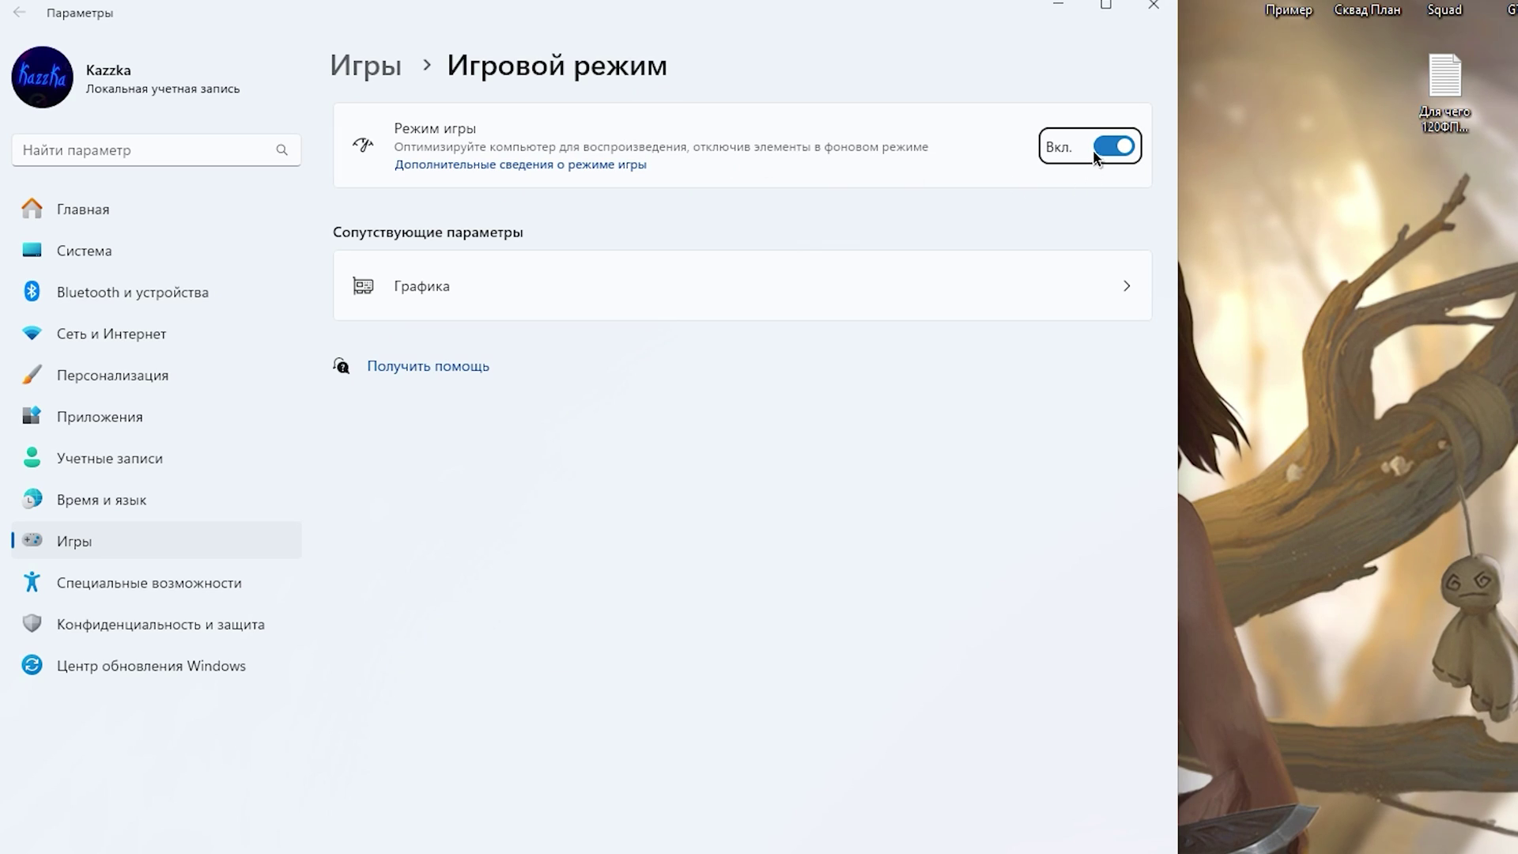
# Review the Game Bar and Записи pages of the Игры settings.
pyautogui.click(400, 64)
pyautogui.click(791, 138)
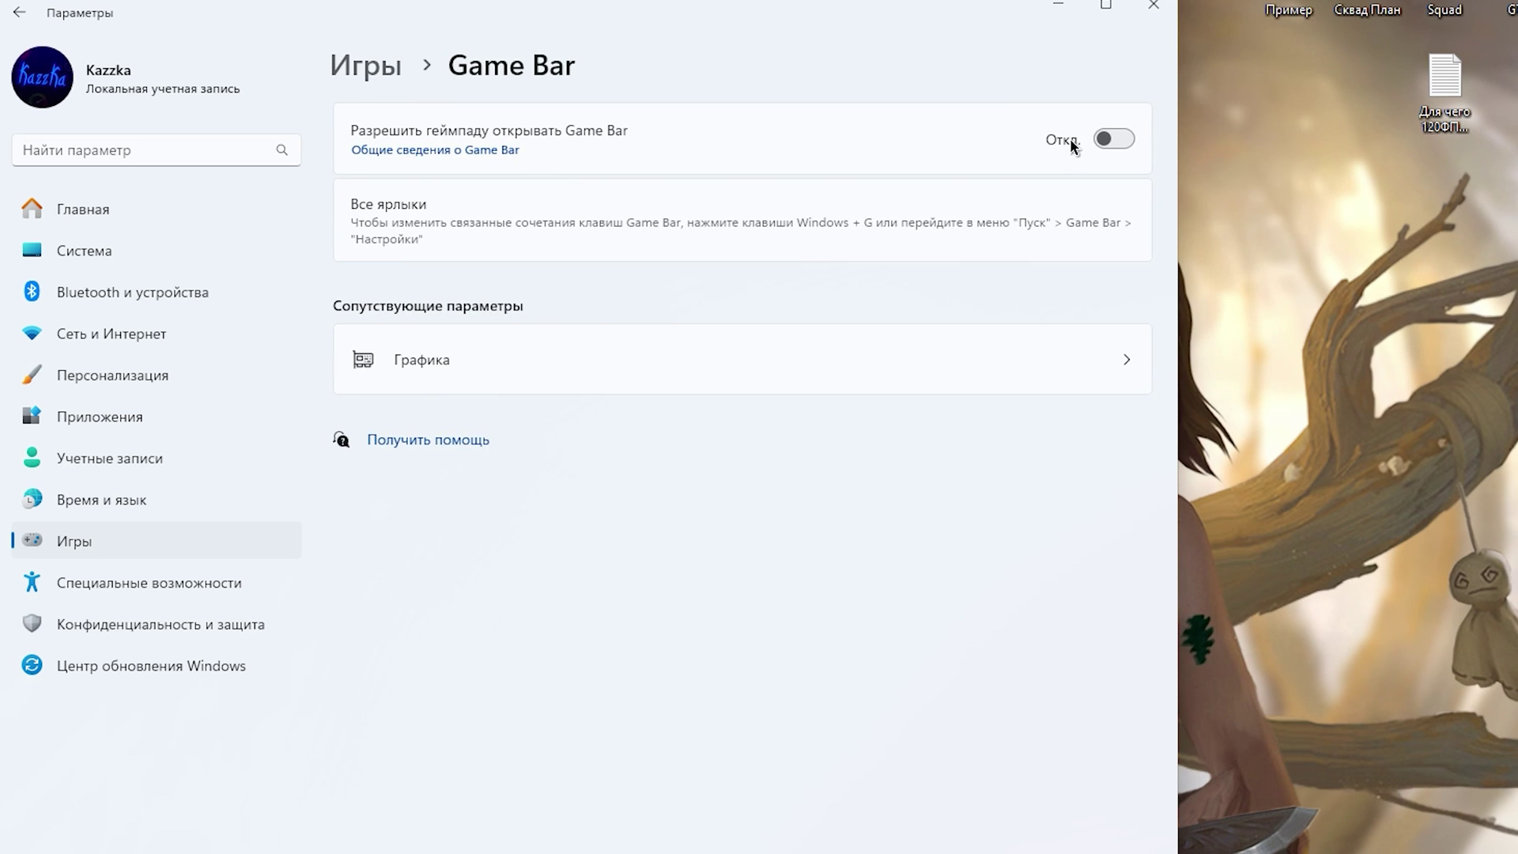
pyautogui.click(366, 65)
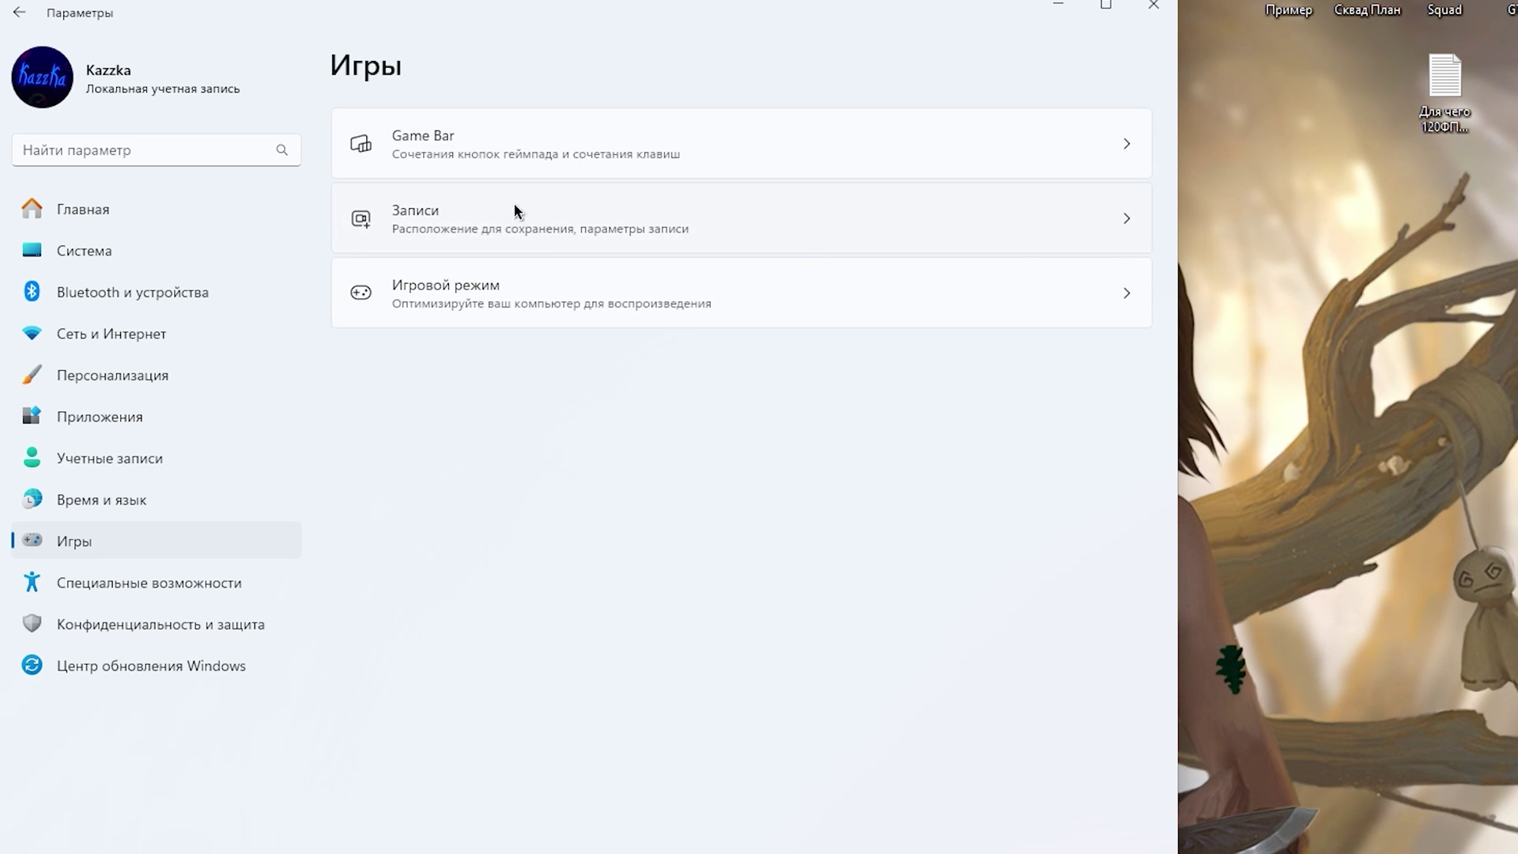
pyautogui.click(514, 211)
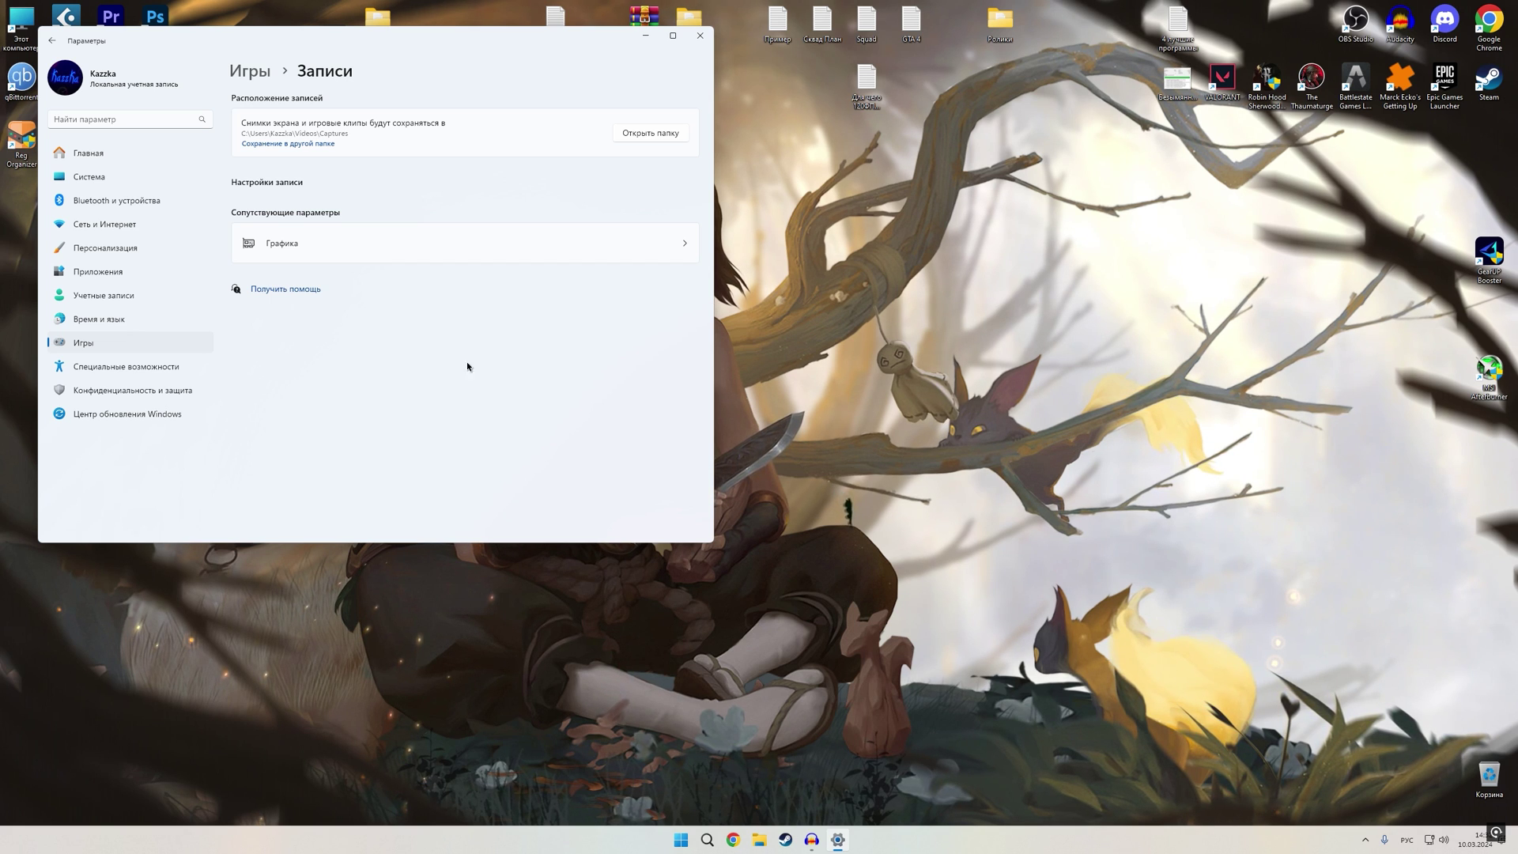
pyautogui.click(250, 70)
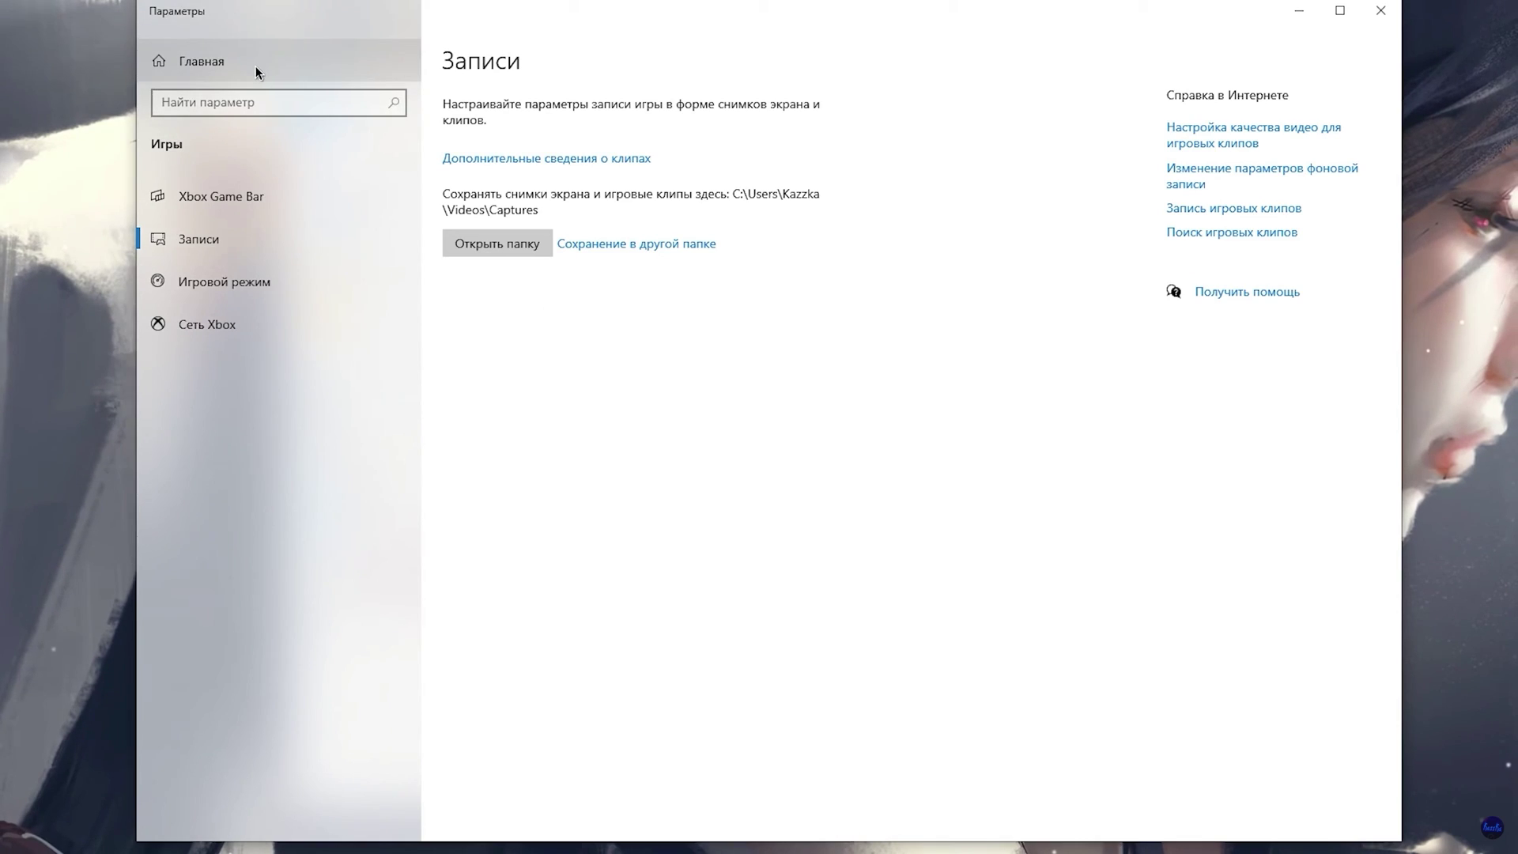
# Open the Фоновые приложения privacy settings and switch Разрешить приложениям работать в фоновом режиме on and back off.
pyautogui.click(252, 68)
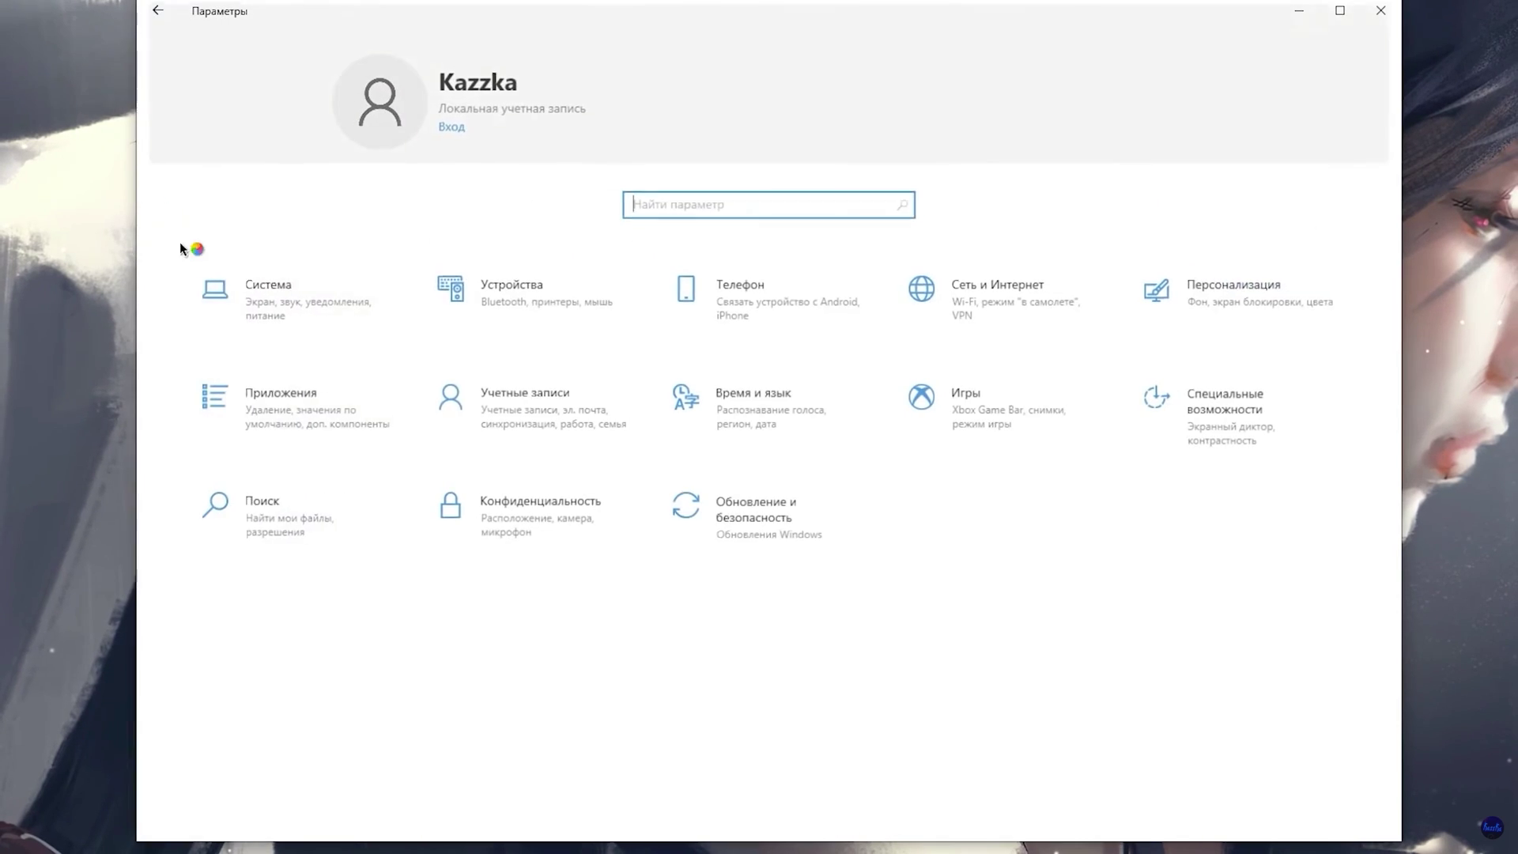
pyautogui.click(491, 502)
pyautogui.scroll(-10, 292, 537)
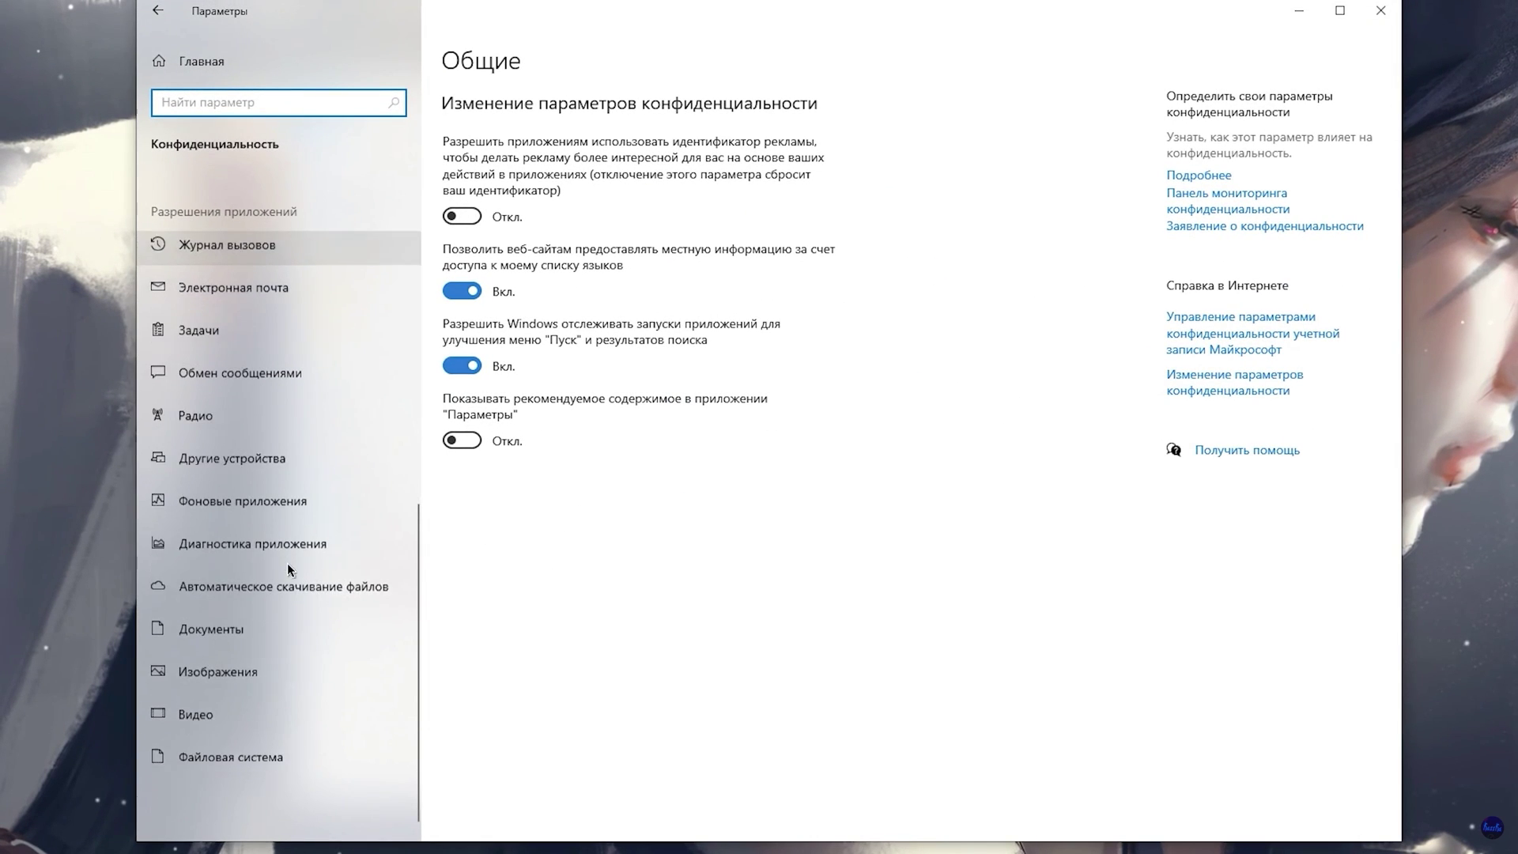
pyautogui.click(262, 479)
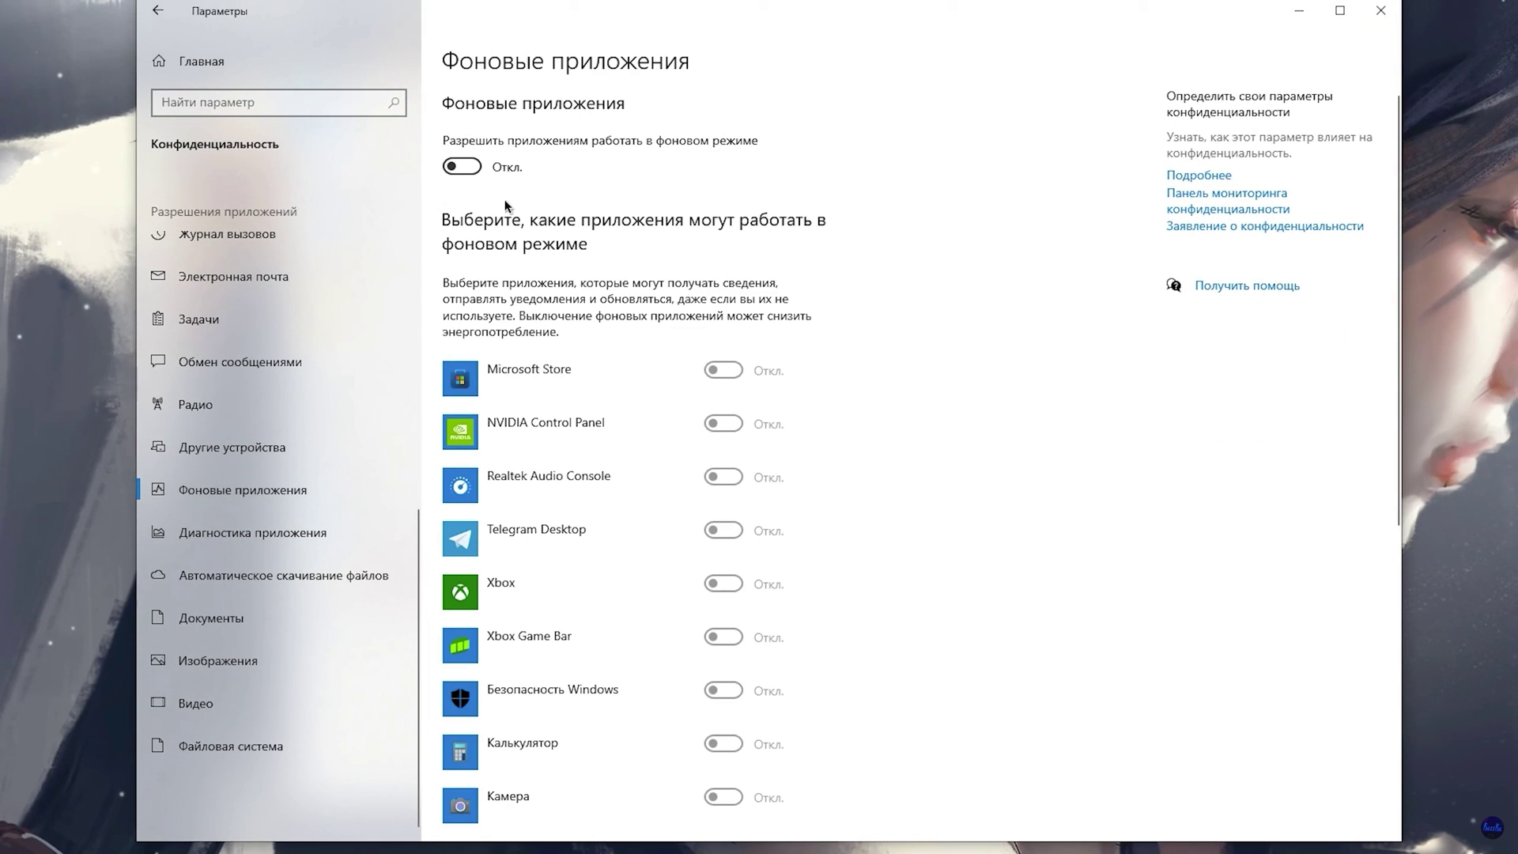
pyautogui.click(464, 167)
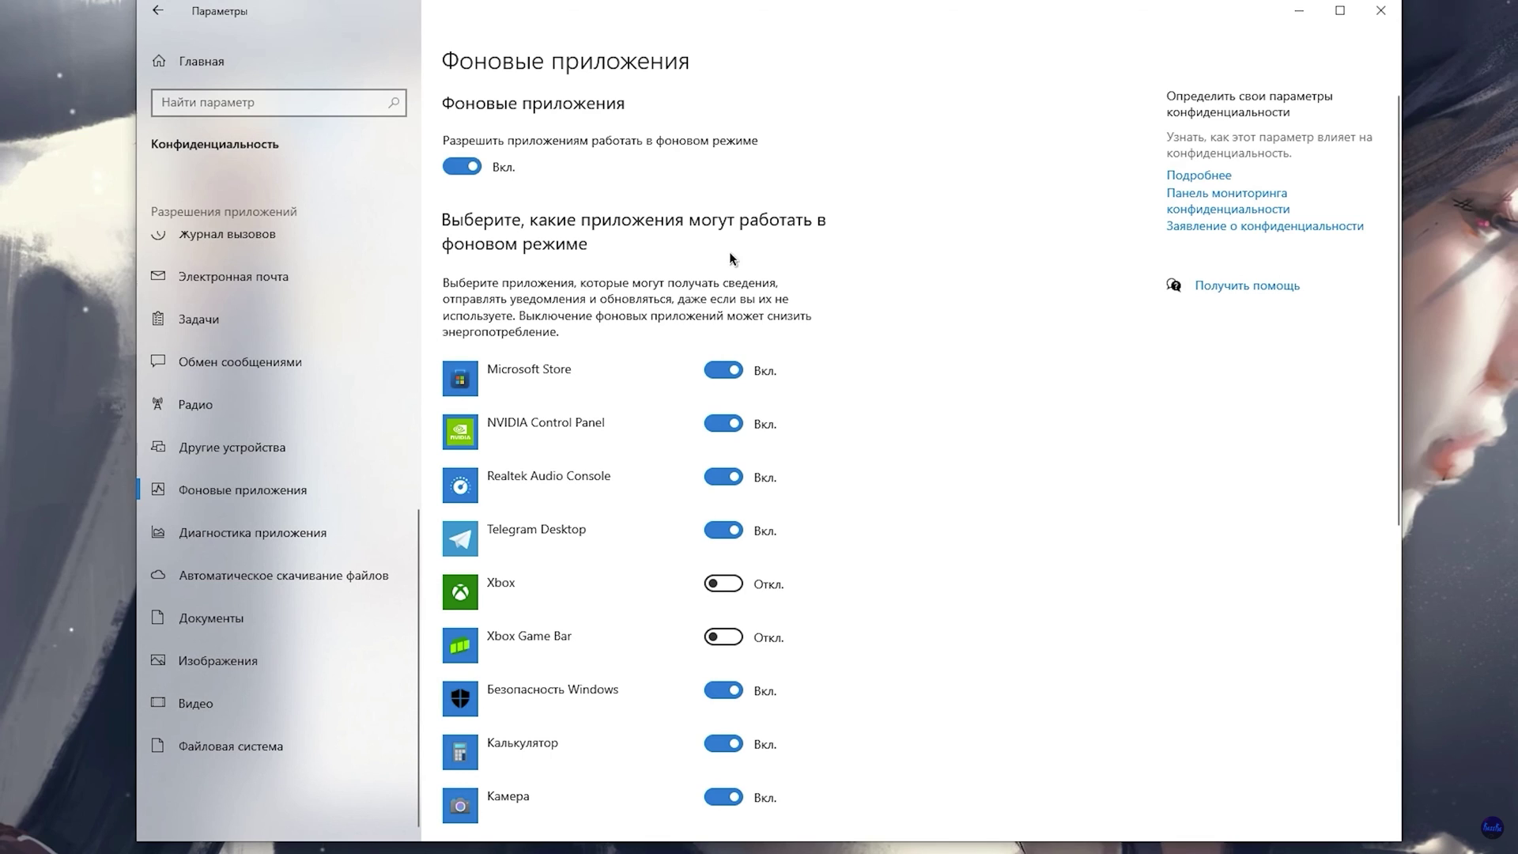
pyautogui.click(472, 168)
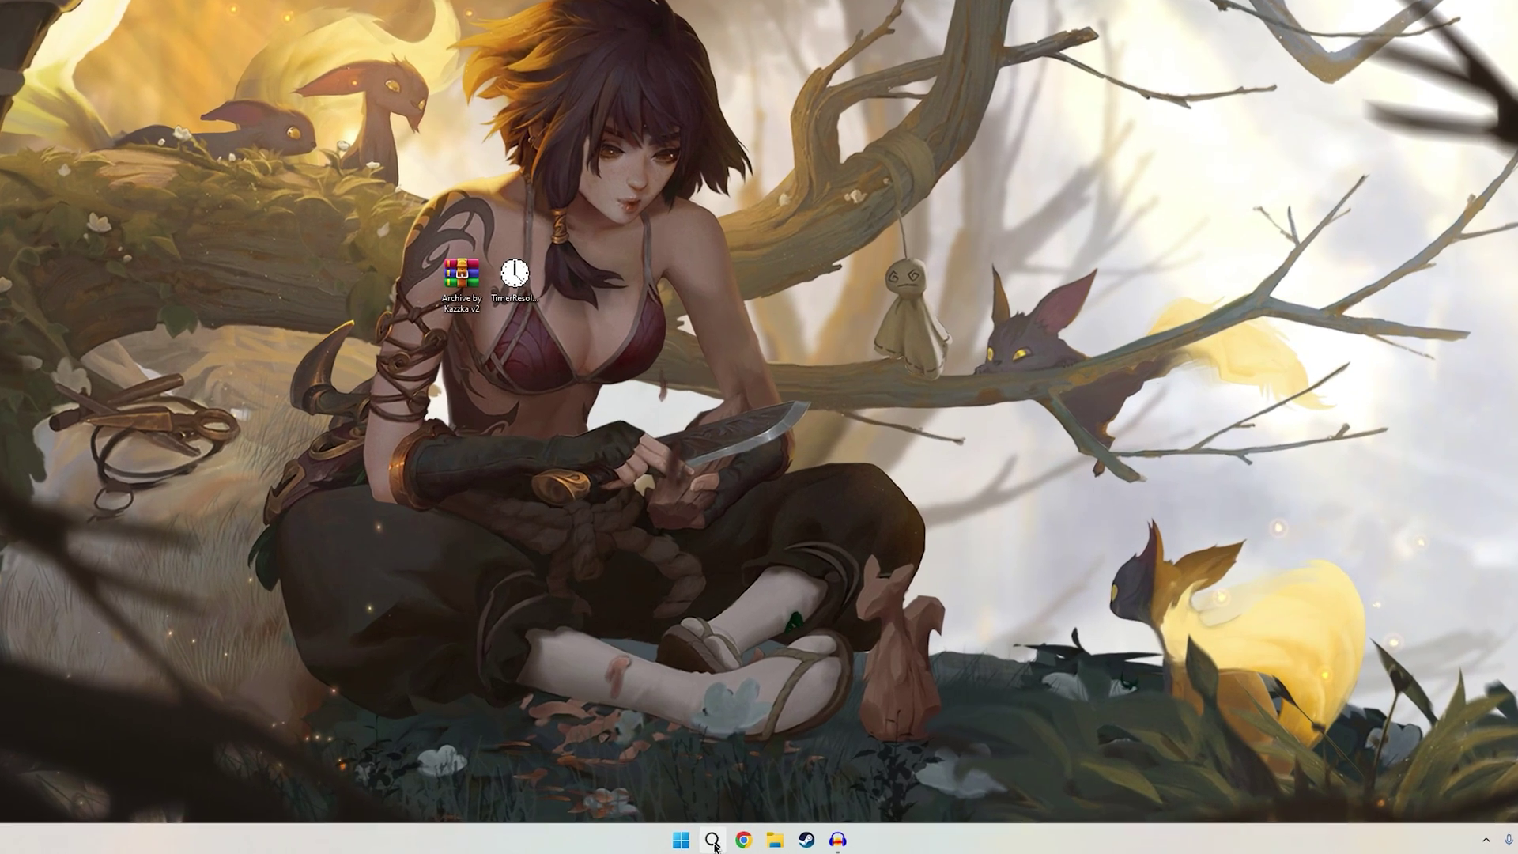
# Find the Изоляция ядра security settings, check Целостность памяти, and close the window.
pyautogui.click(713, 841)
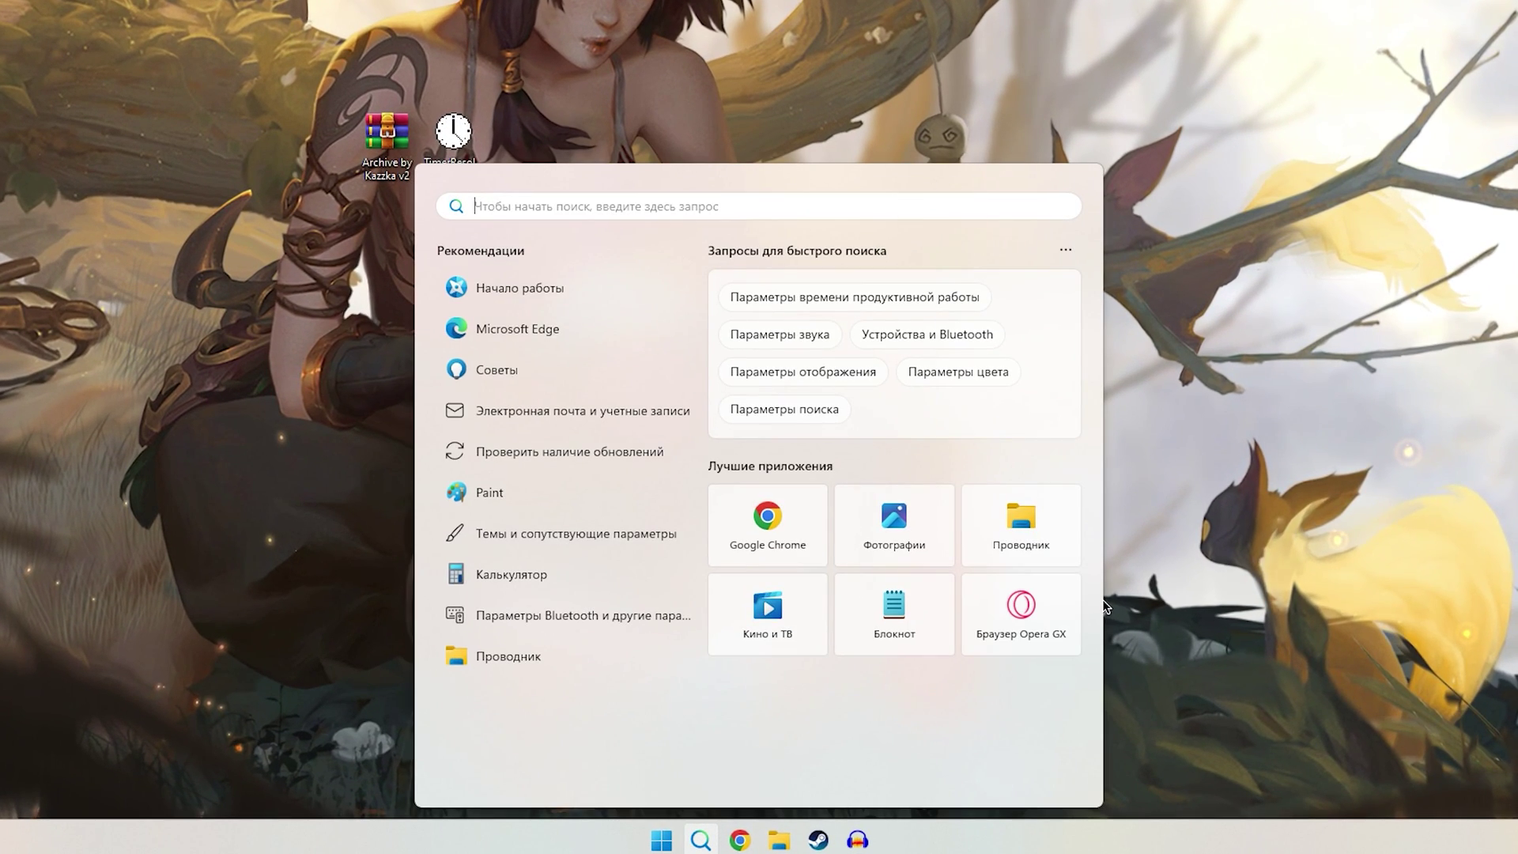
pyautogui.write('изоля')
pyautogui.press('Return')
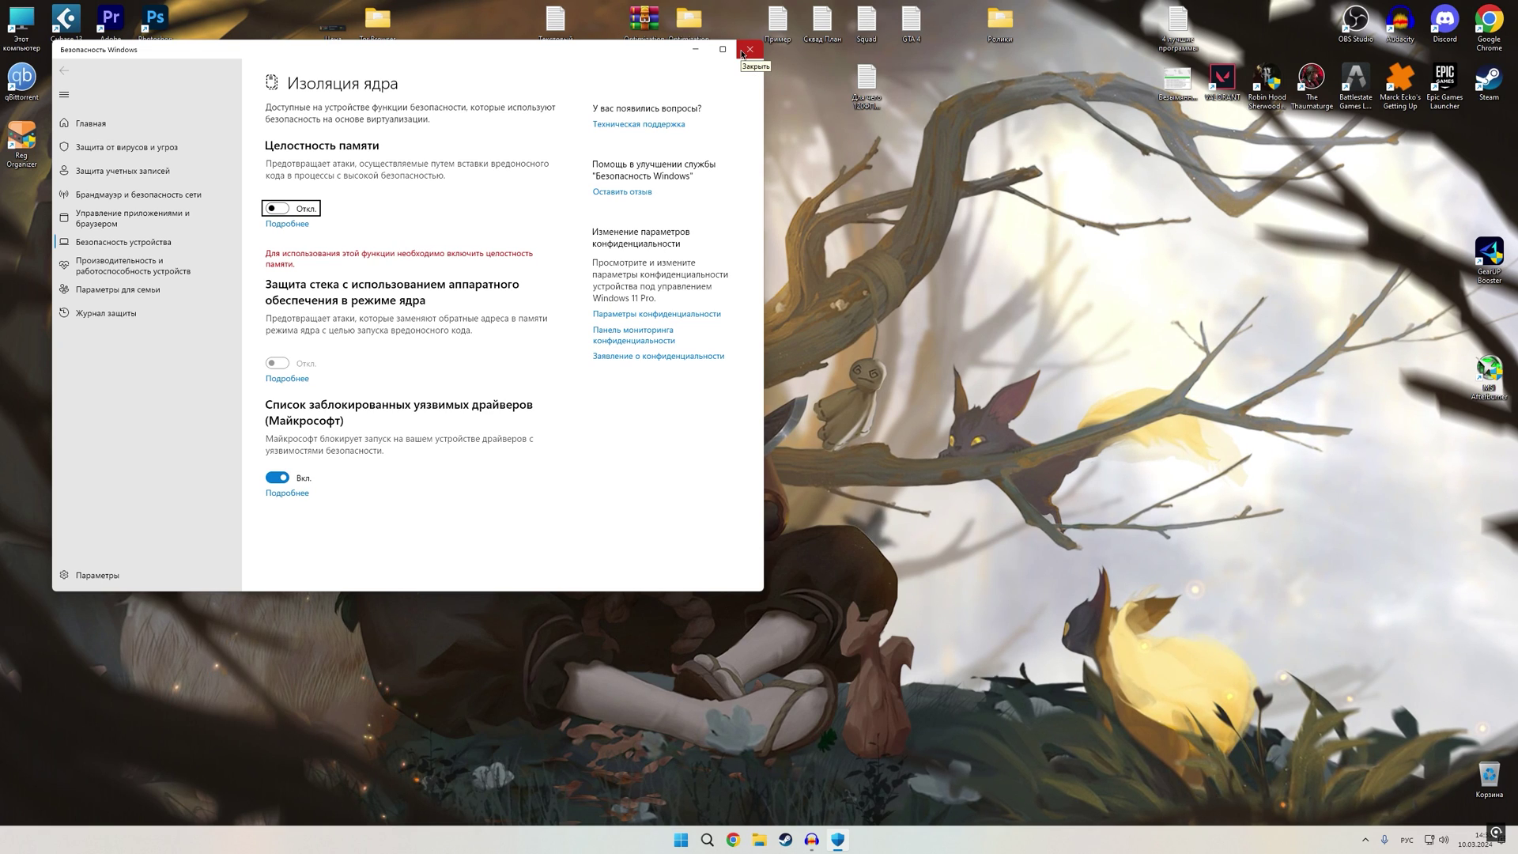
pyautogui.click(746, 50)
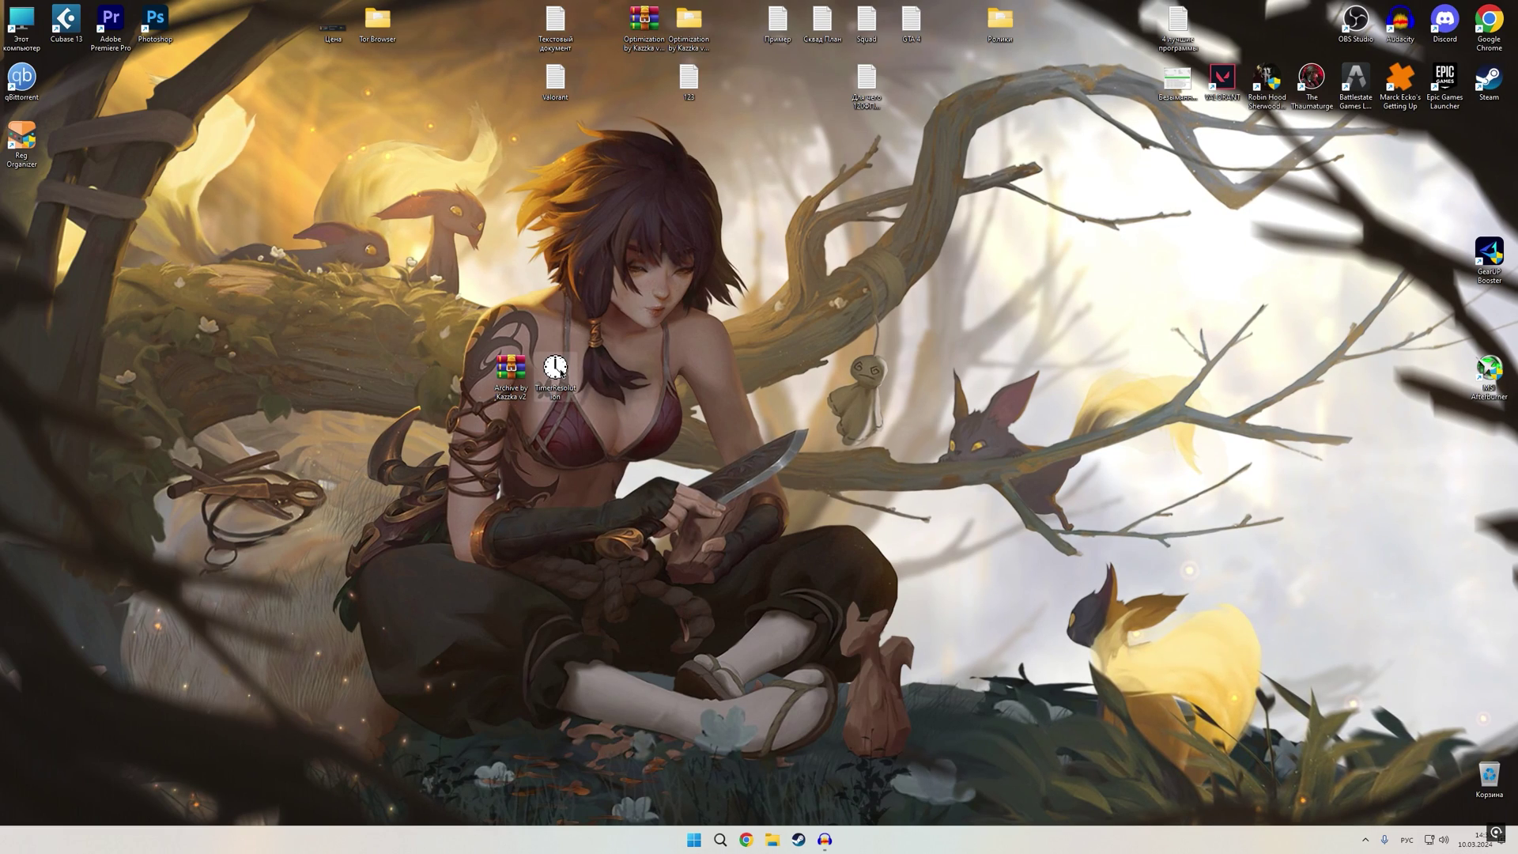
# Run TimerResolution from the desktop, set the timer resolution to Maximum, and close the utility.
pyautogui.rightClick(560, 371)
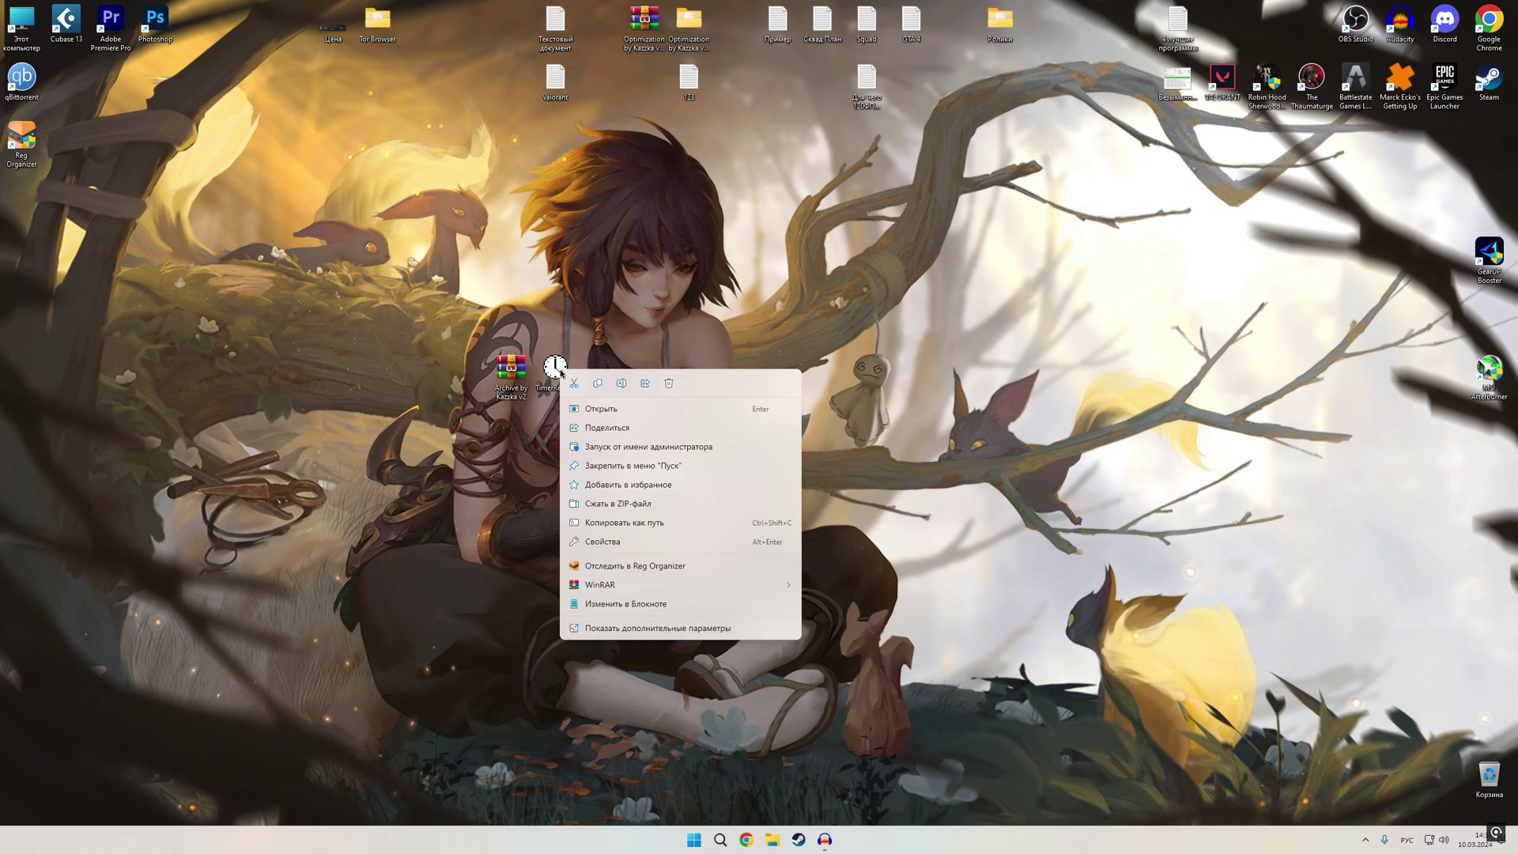
pyautogui.press('Escape')
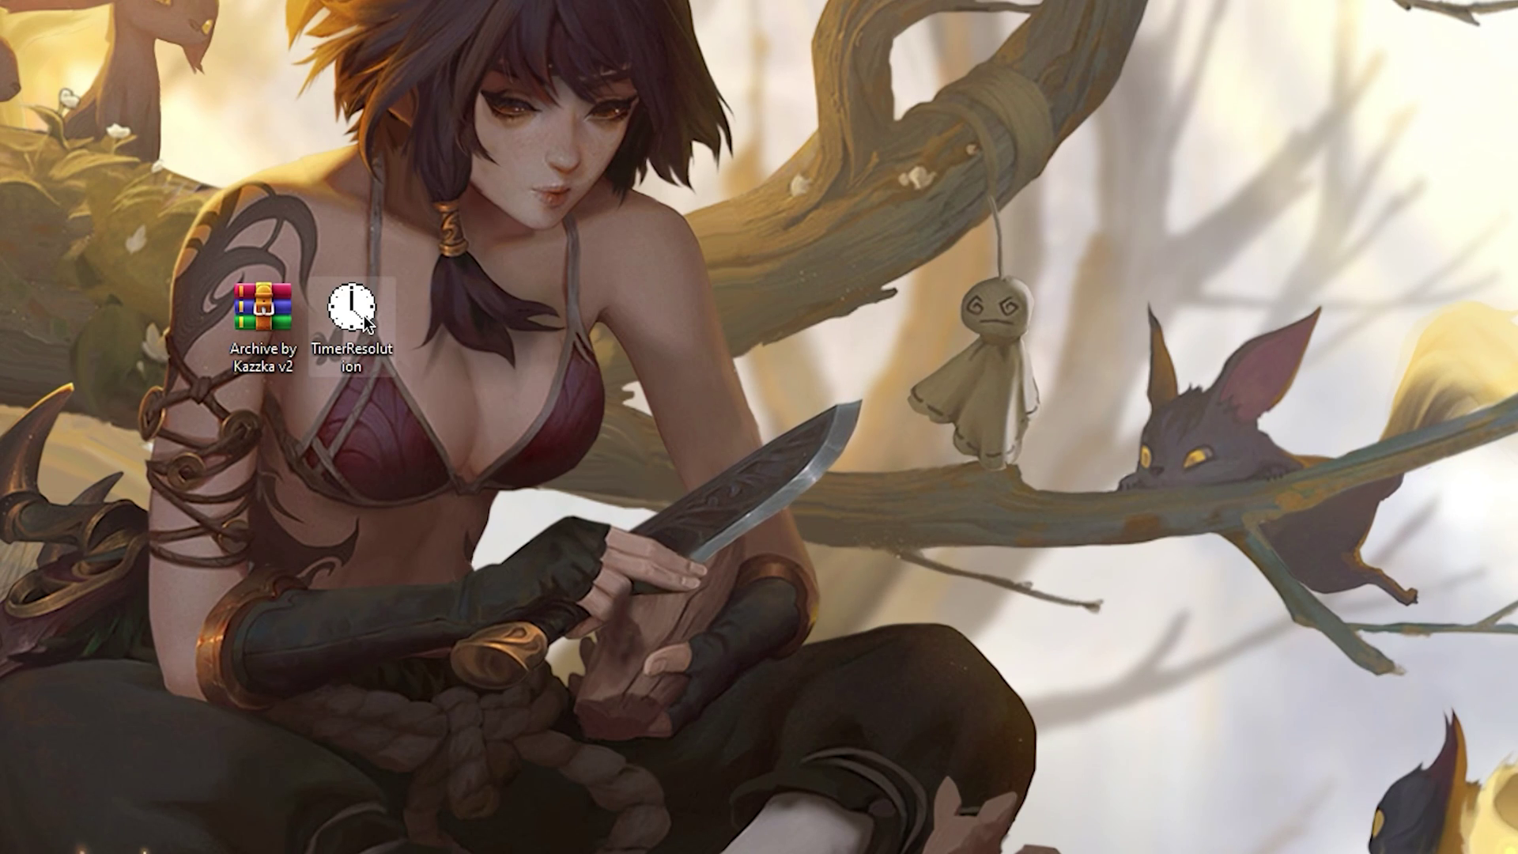
pyautogui.doubleClick(352, 312)
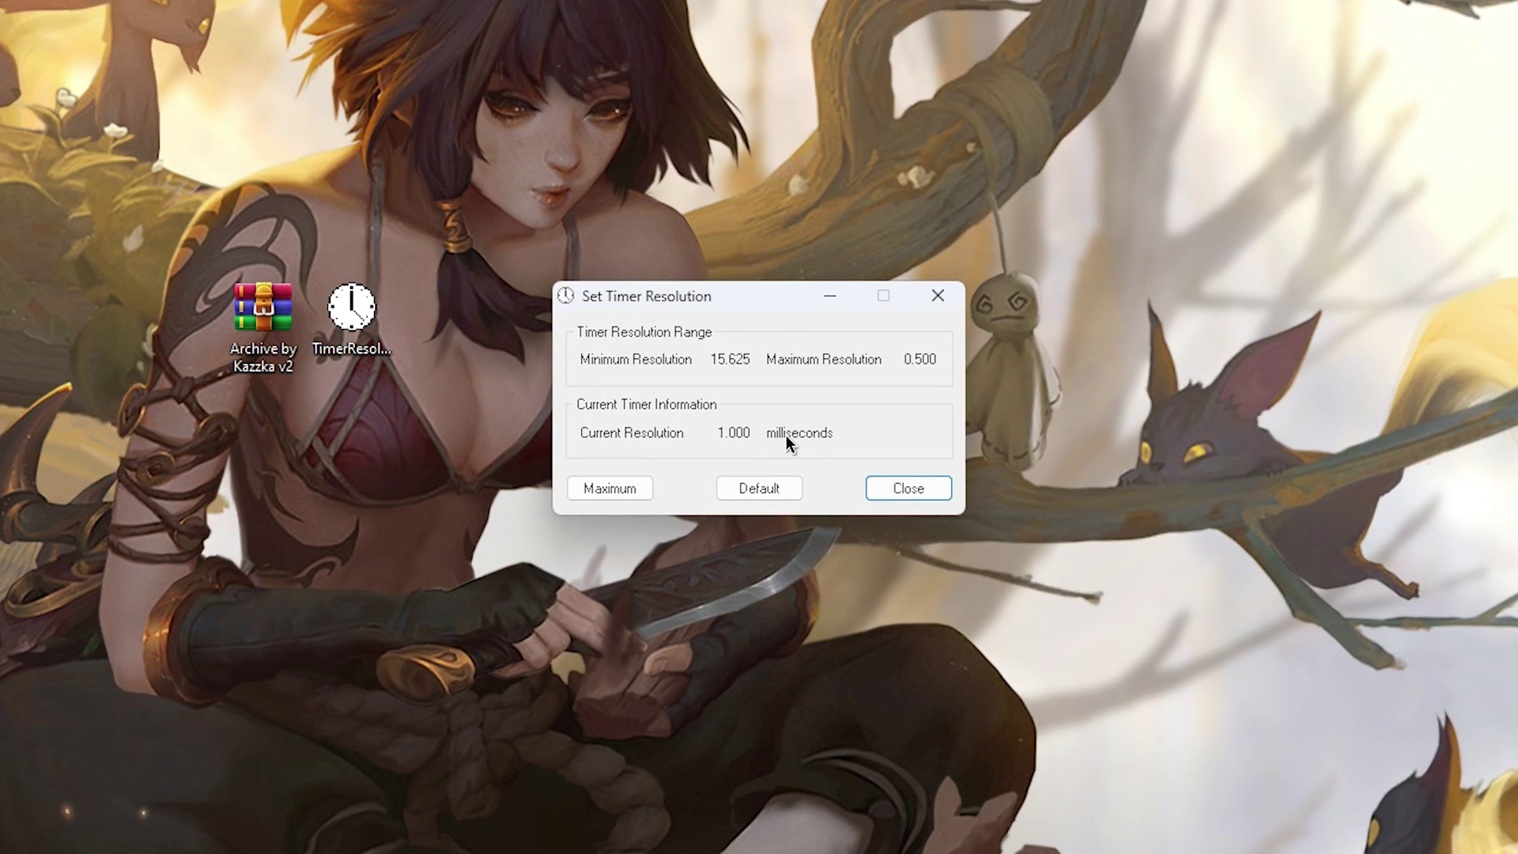
pyautogui.click(608, 498)
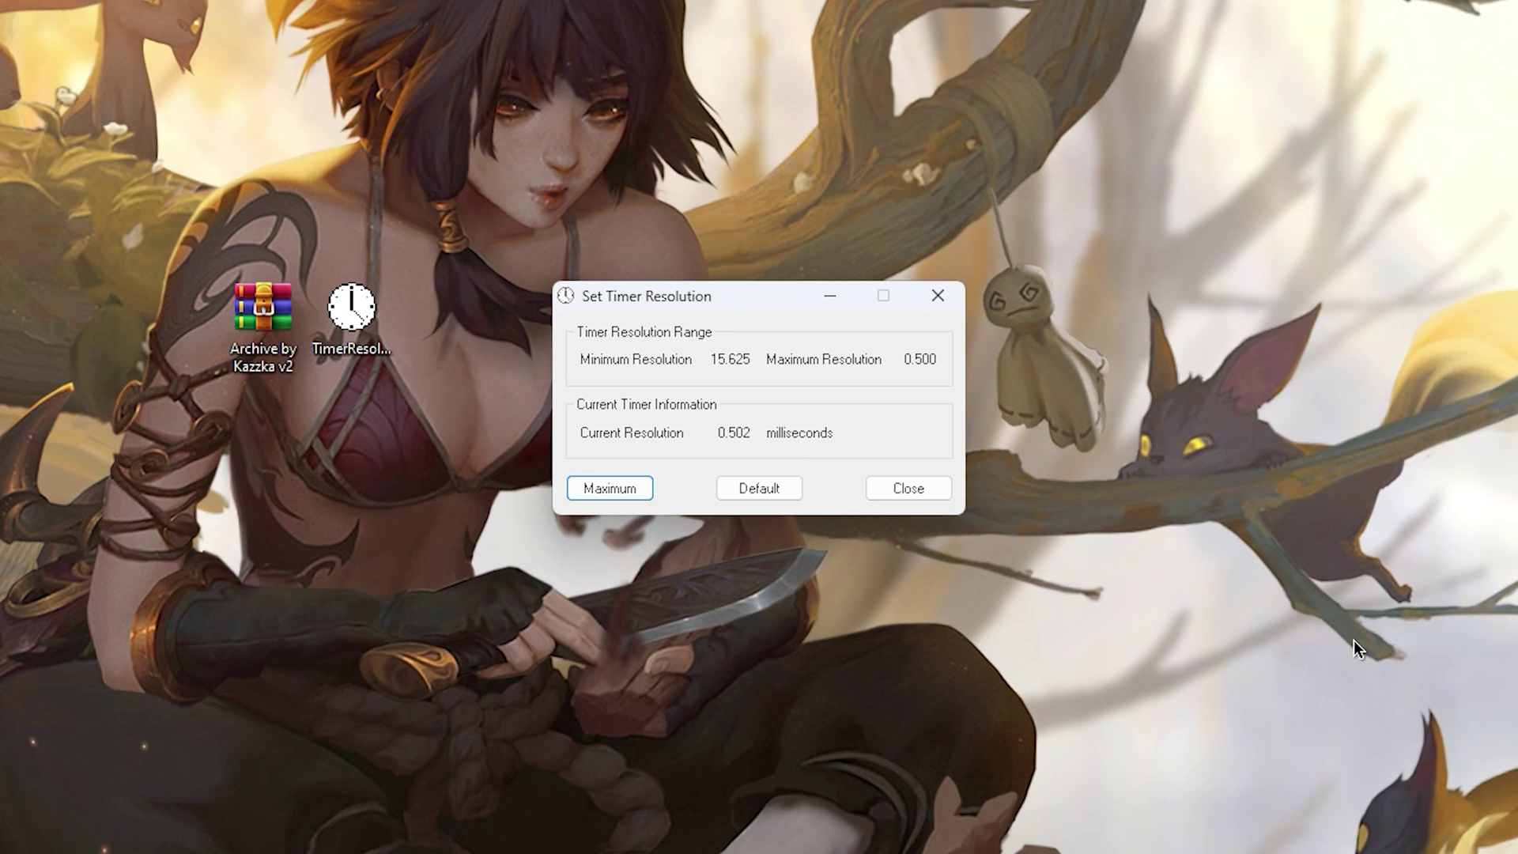
pyautogui.click(738, 484)
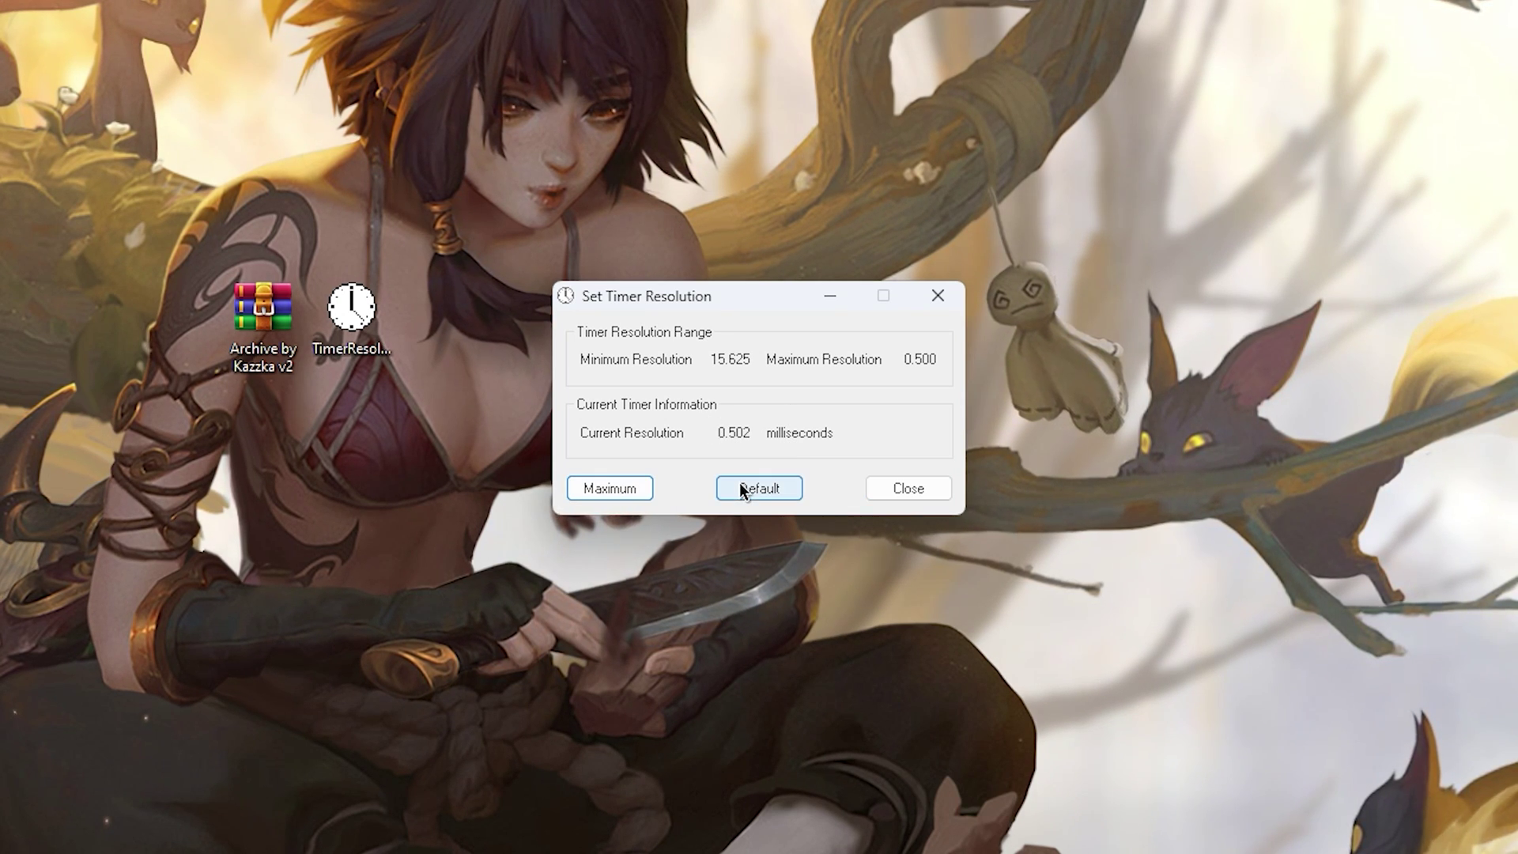
pyautogui.click(910, 488)
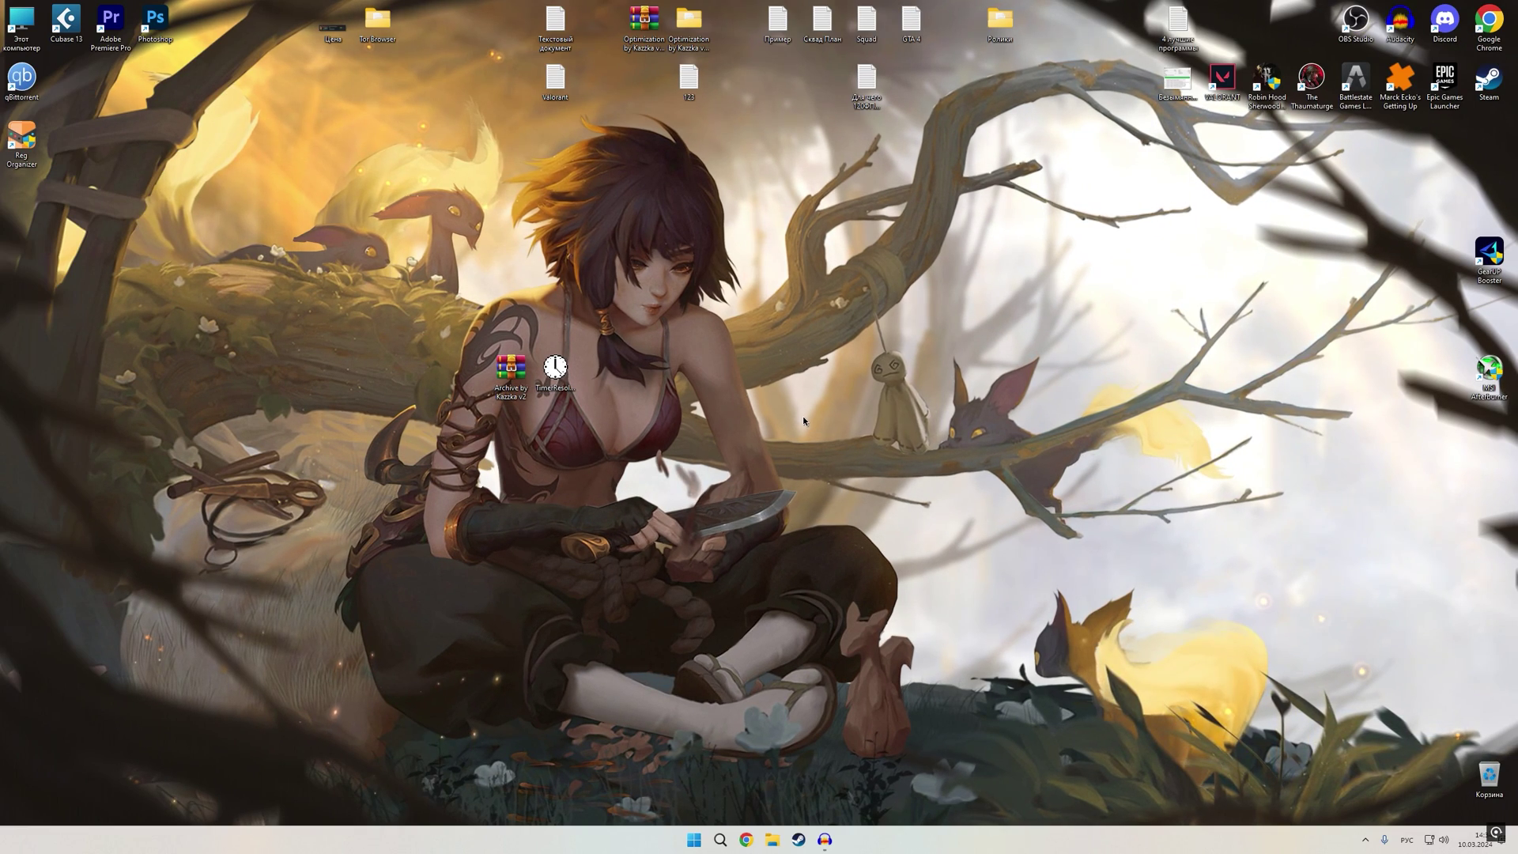
# Open Archive by Kazzka v2 and look through its contents and the Настройка Видеокарты folder.
pyautogui.doubleClick(510, 370)
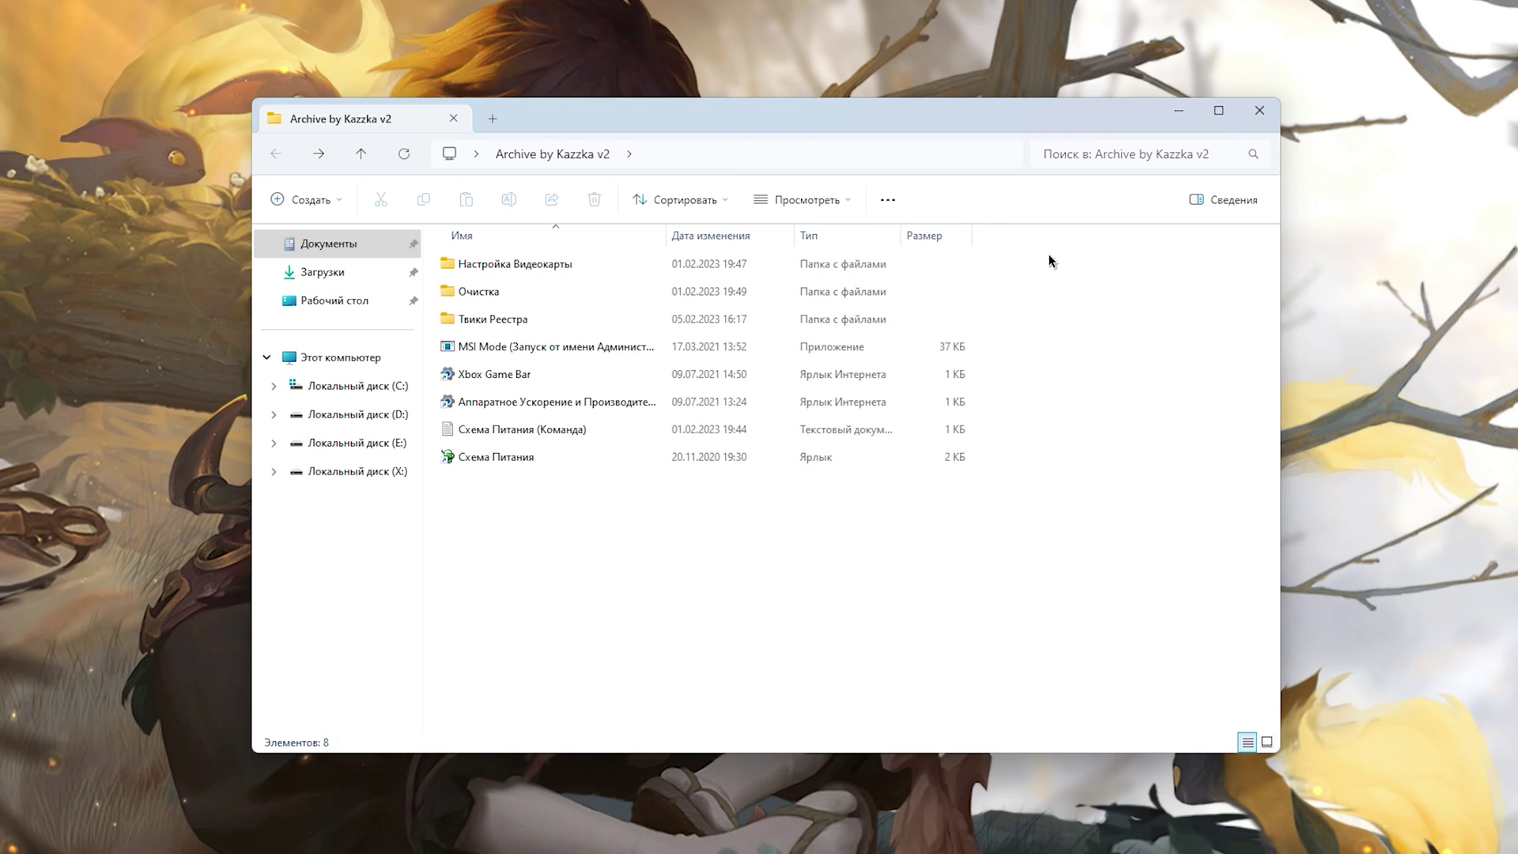
pyautogui.moveTo(1049, 254); pyautogui.dragTo(832, 309)
pyautogui.click(1064, 430)
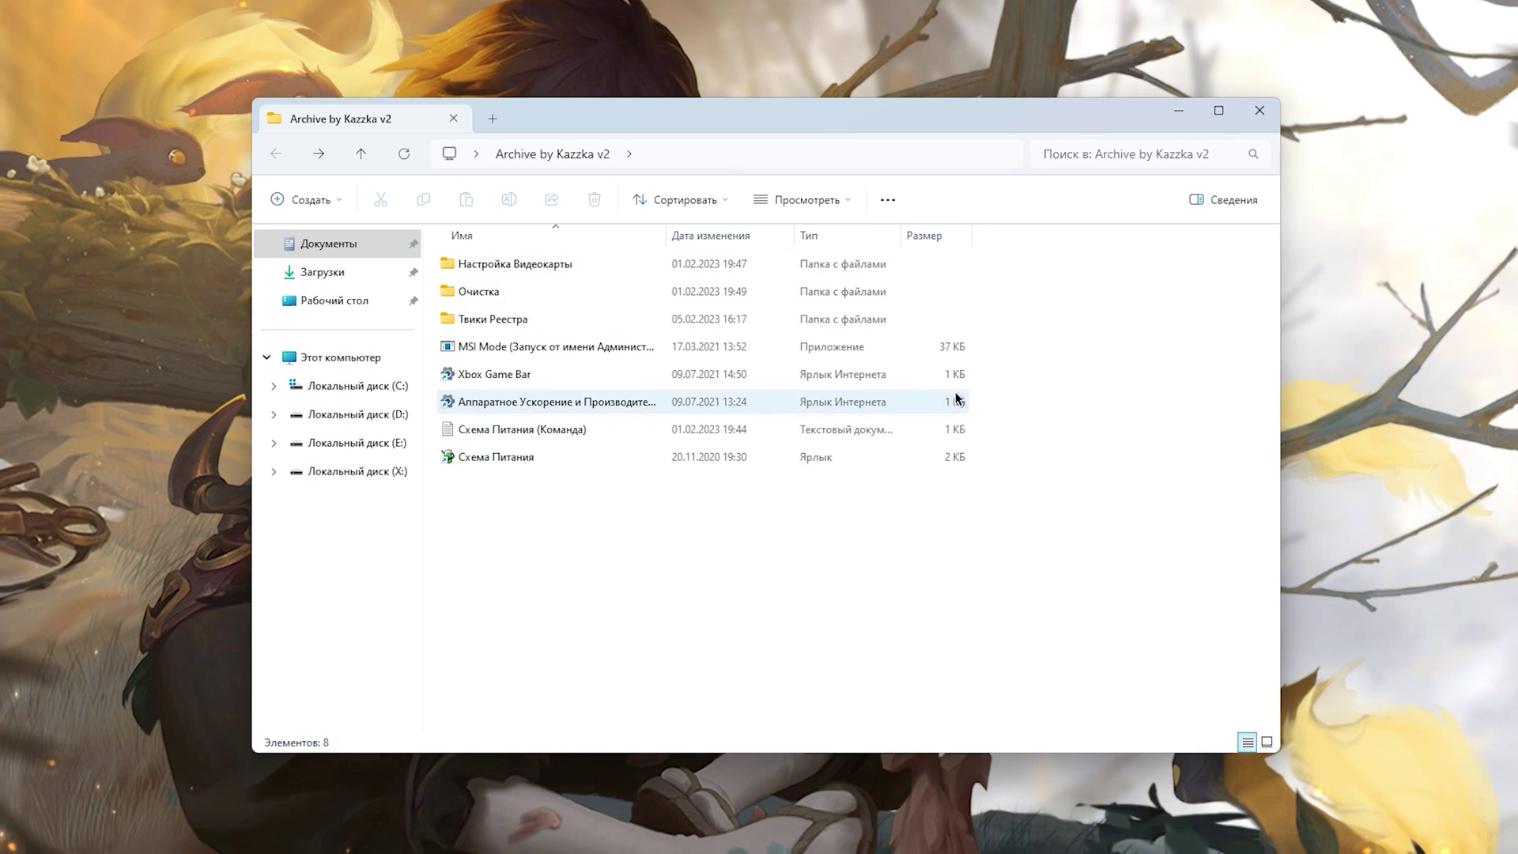
pyautogui.click(591, 344)
pyautogui.click(535, 266)
pyautogui.doubleClick(535, 265)
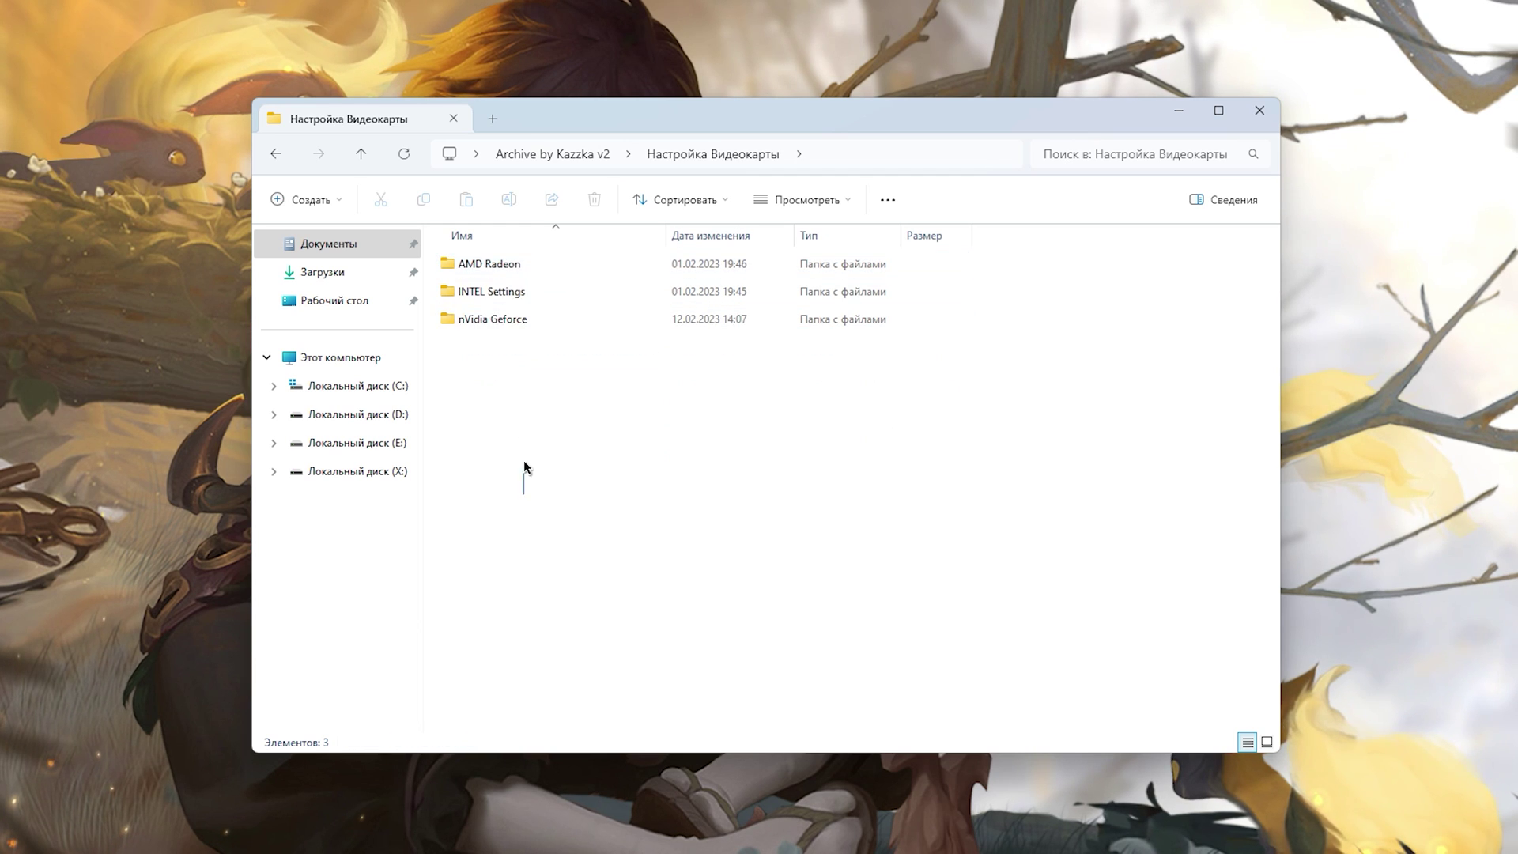
# Look through the Очистка and Твики Реестра folders of the archive.
pyautogui.hotkey('alt', 'Left')
pyautogui.press('Down')
pyautogui.press('Return')
pyautogui.hotkey('alt', 'Left')
pyautogui.press('Down')
pyautogui.press('Return')
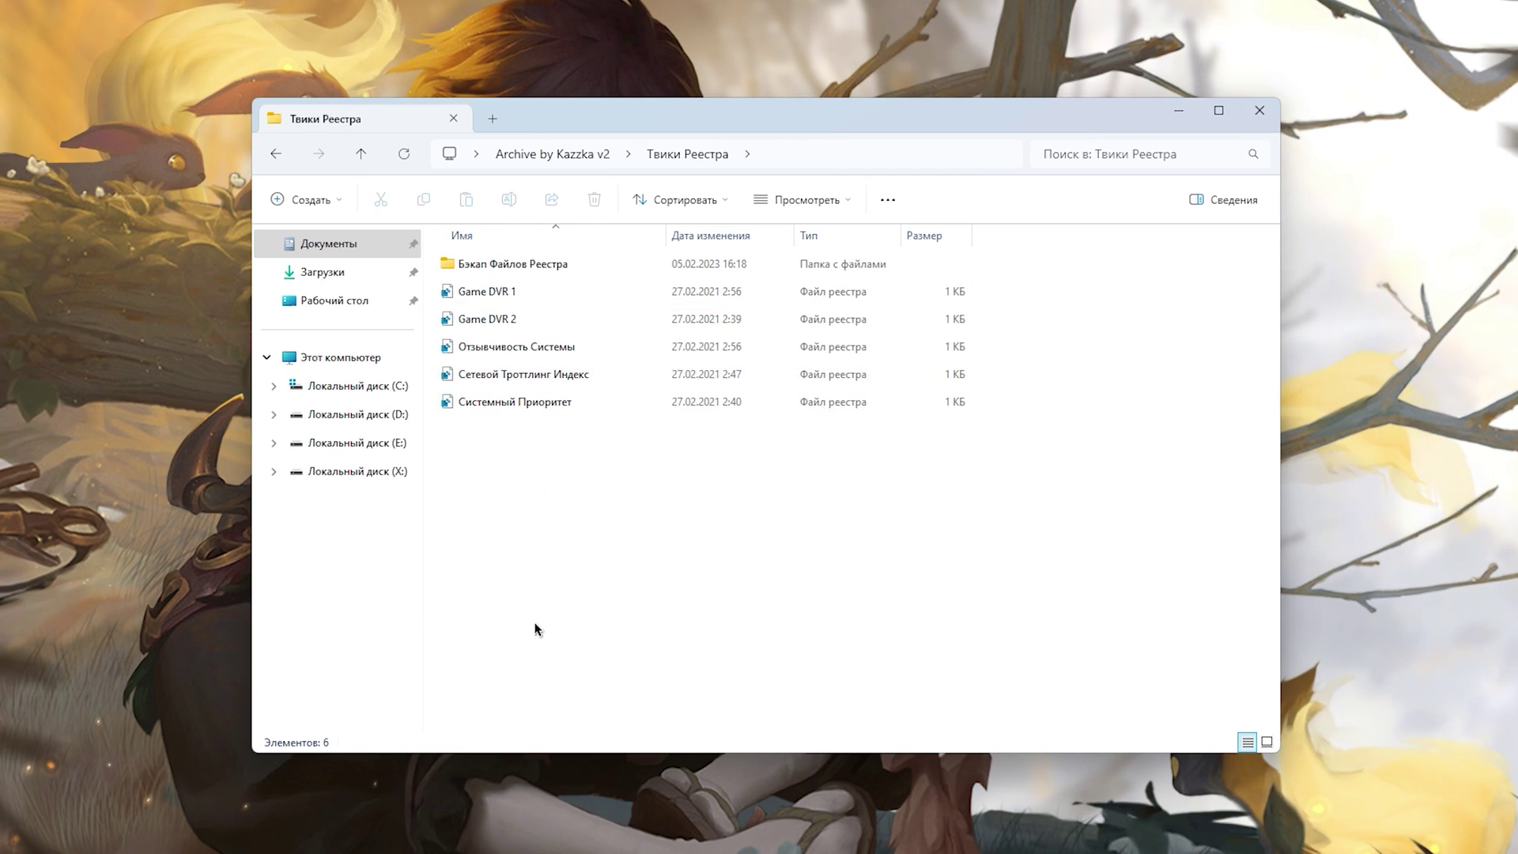
# Open Схема Питания (Команда) from the archive's main folder and copy its powercfg -duplicatescheme command line.
pyautogui.hotkey('alt', 'Left')
pyautogui.click(572, 525)
pyautogui.press('Down')
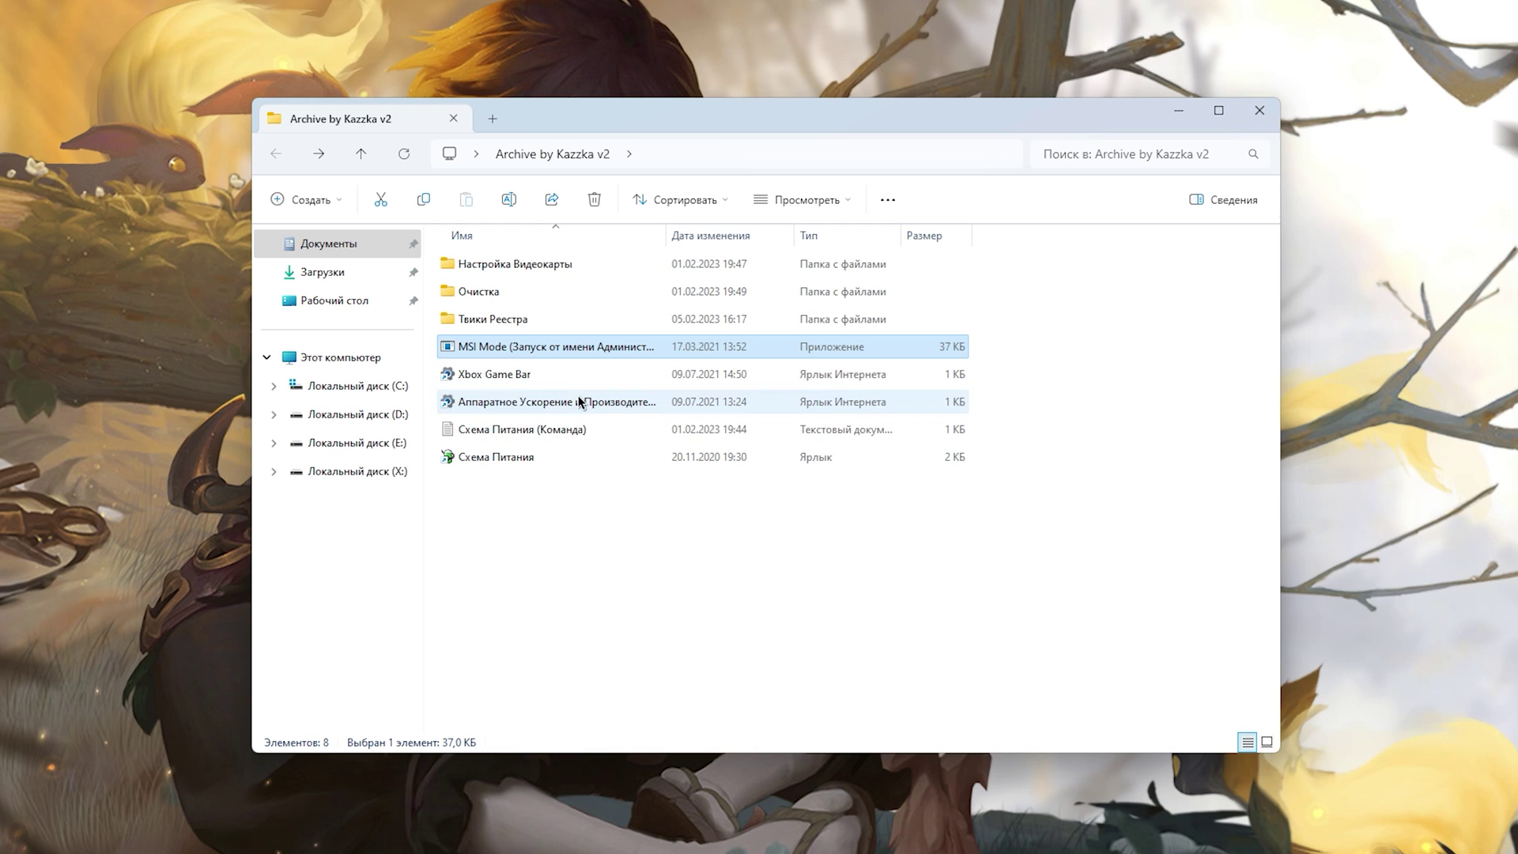
pyautogui.click(620, 580)
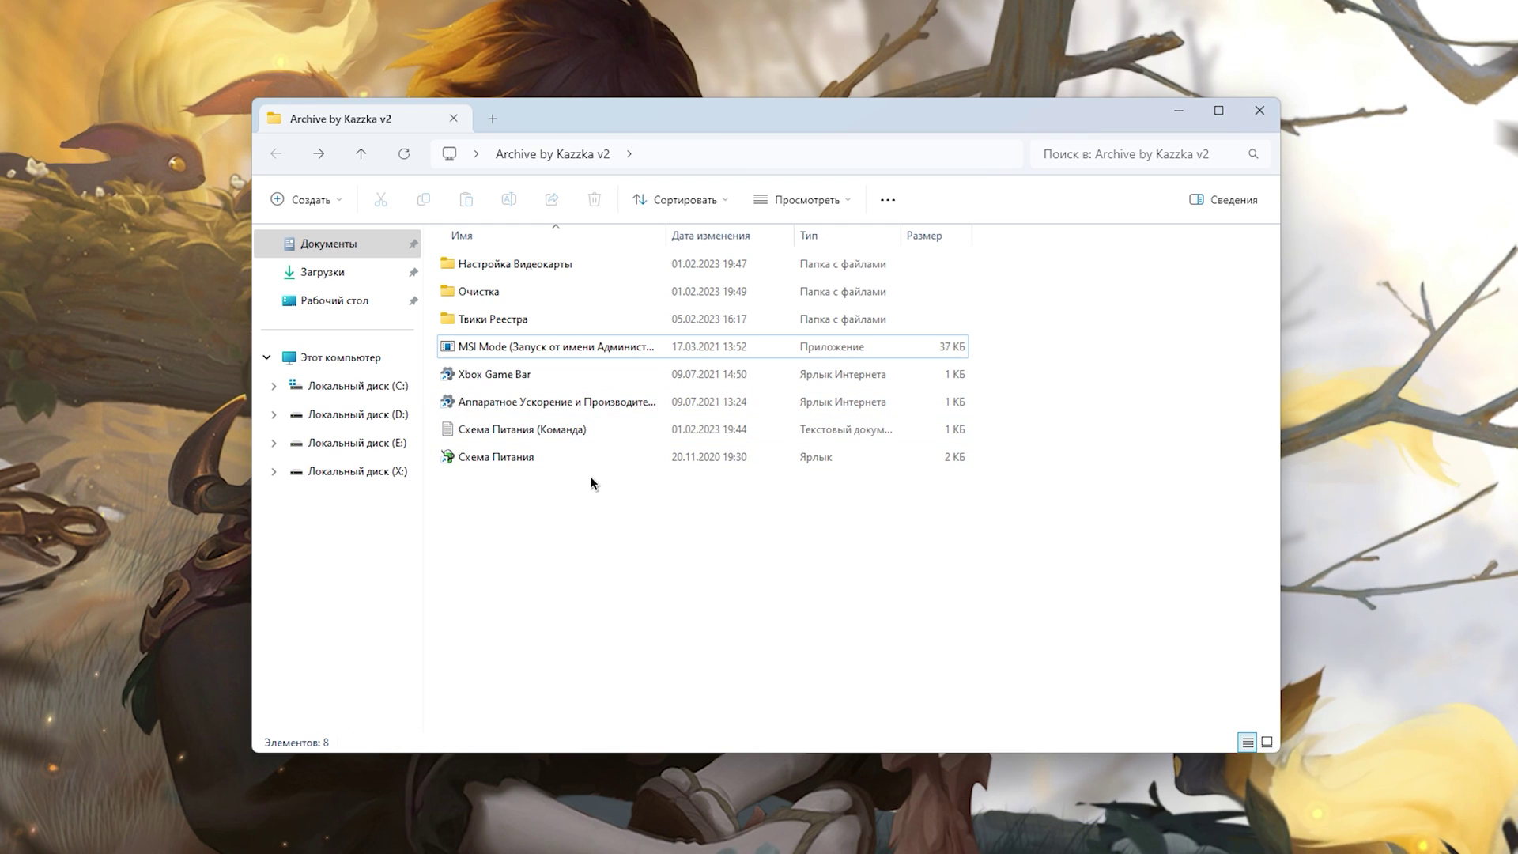
pyautogui.doubleClick(559, 434)
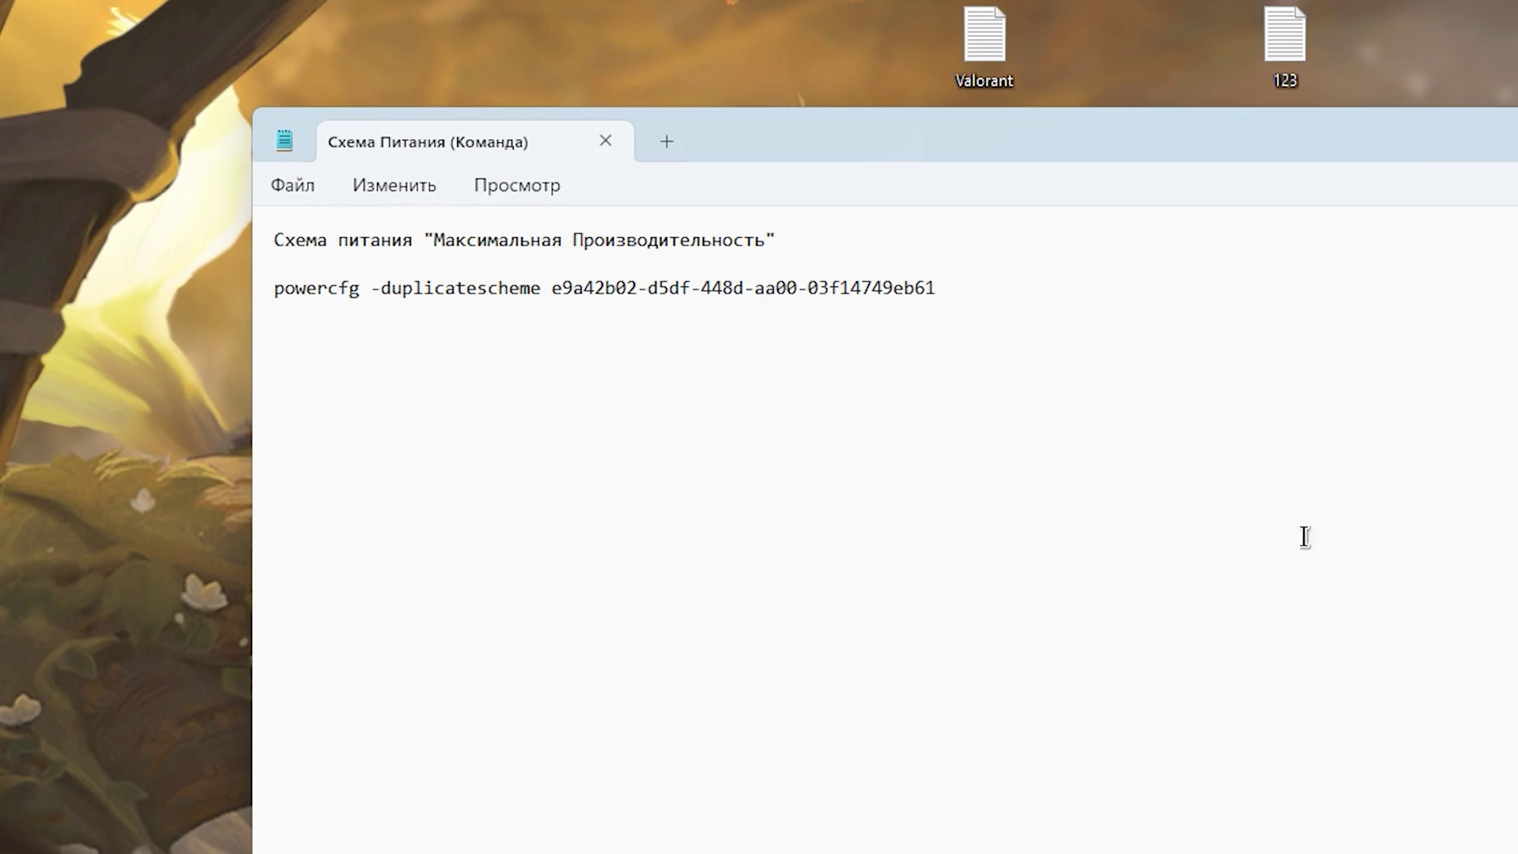
pyautogui.moveTo(1304, 537); pyautogui.dragTo(119, 344)
pyautogui.hotkey('ctrl', 'c')
pyautogui.rightClick(547, 287)
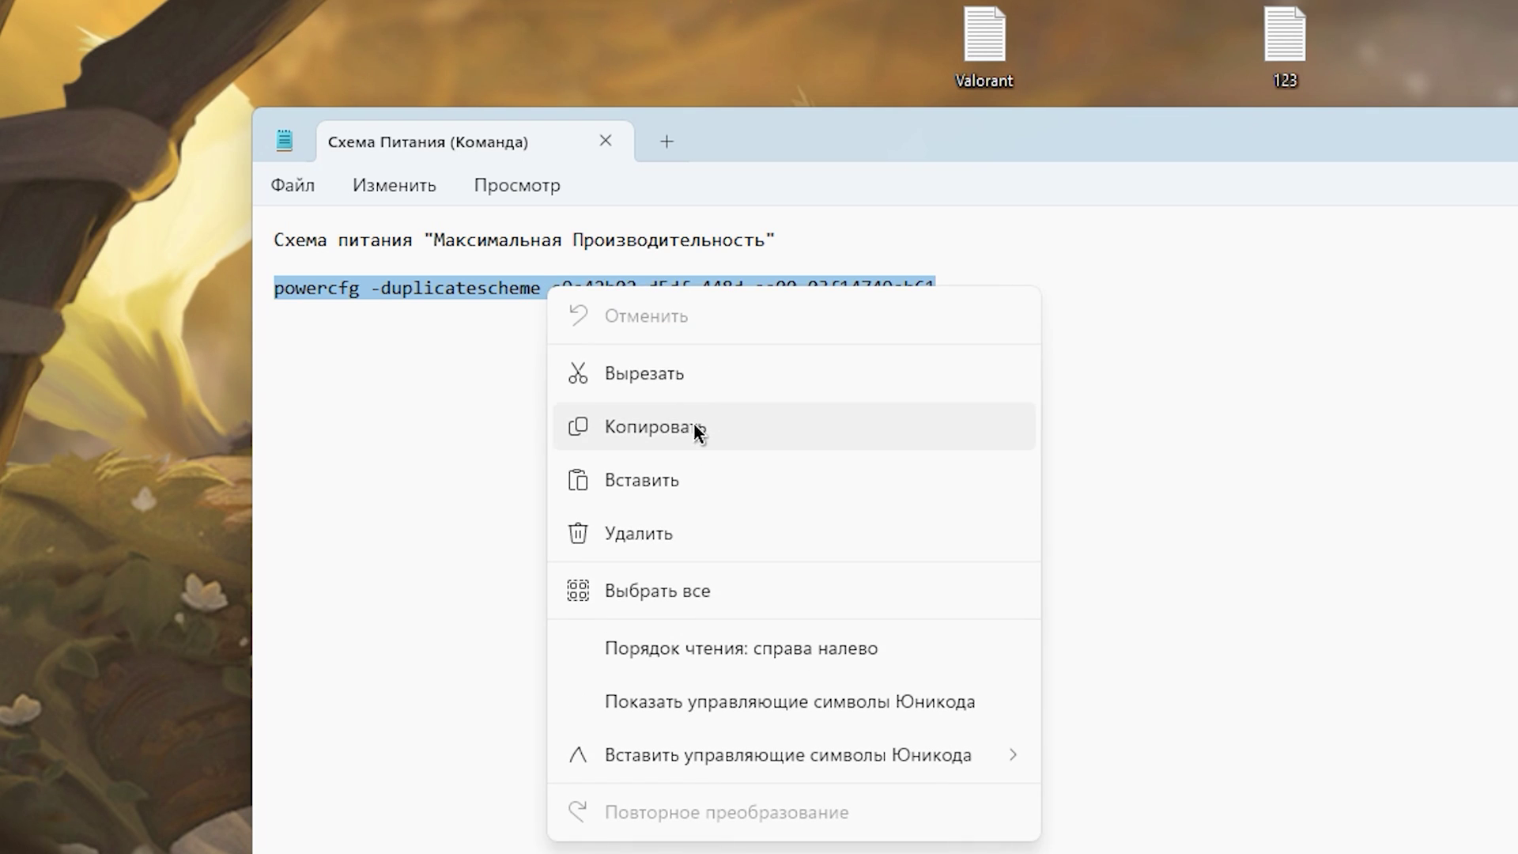
pyautogui.click(695, 427)
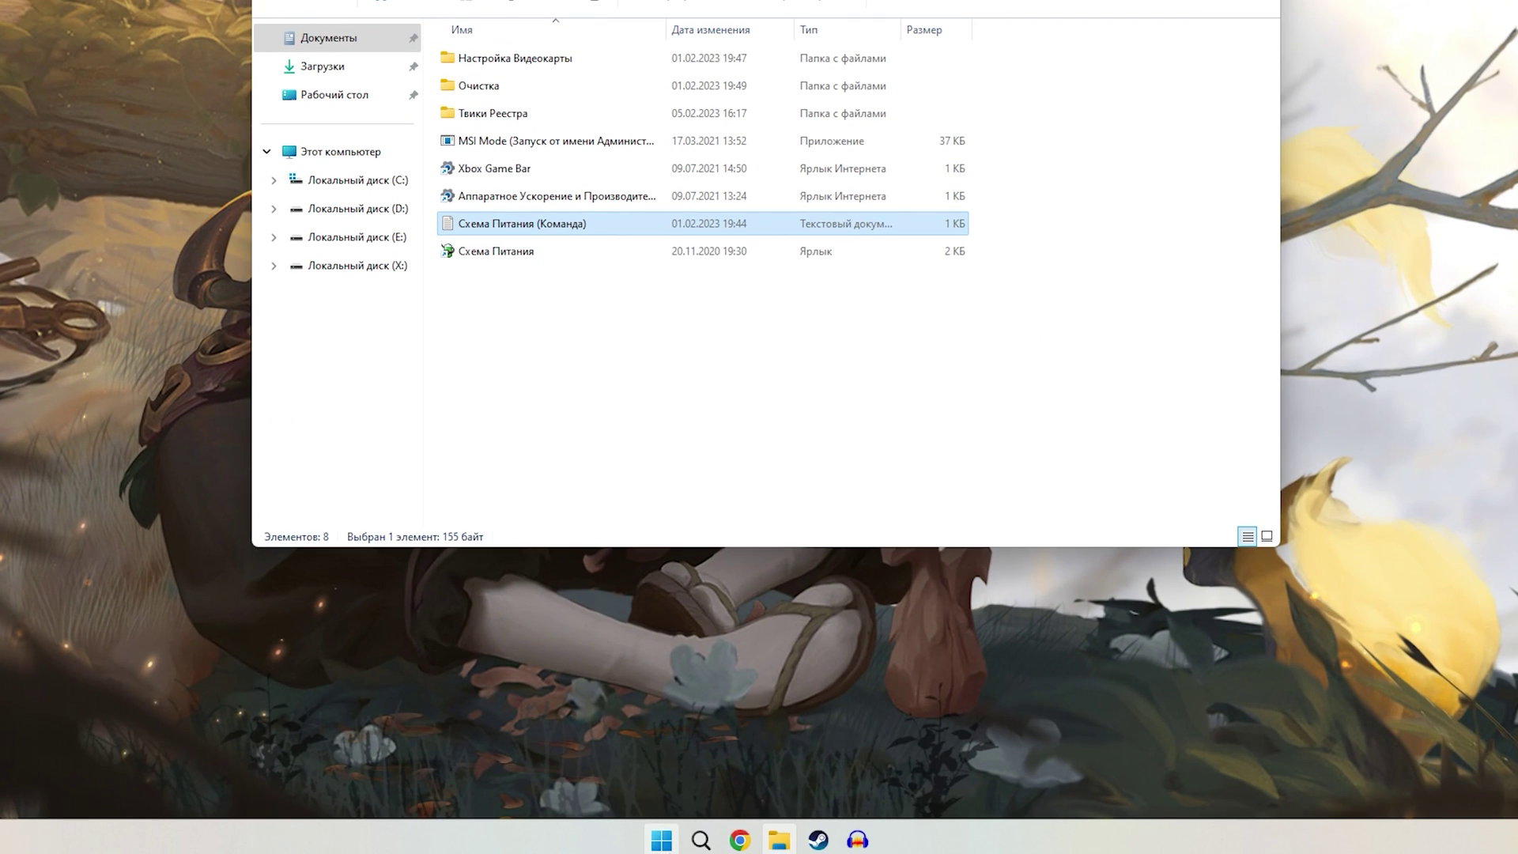
# Run powercfg -duplicatescheme e9a42b02-d5df-448d-aa00-03f14749eb61 in Windows PowerShell as administrator and close the console.
pyautogui.rightClick(662, 840)
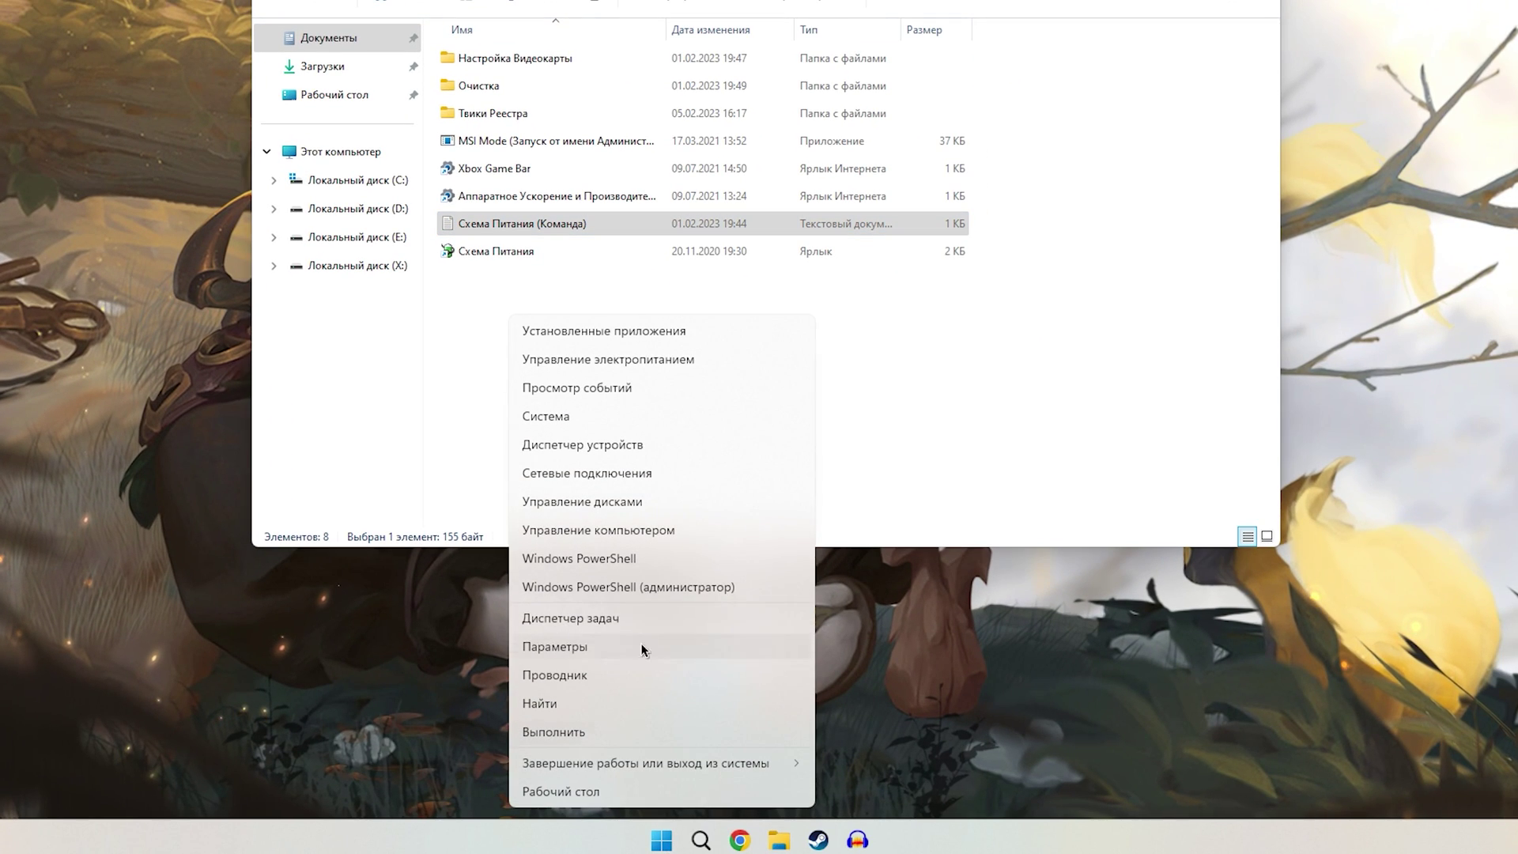
pyautogui.click(628, 587)
pyautogui.click(669, 451)
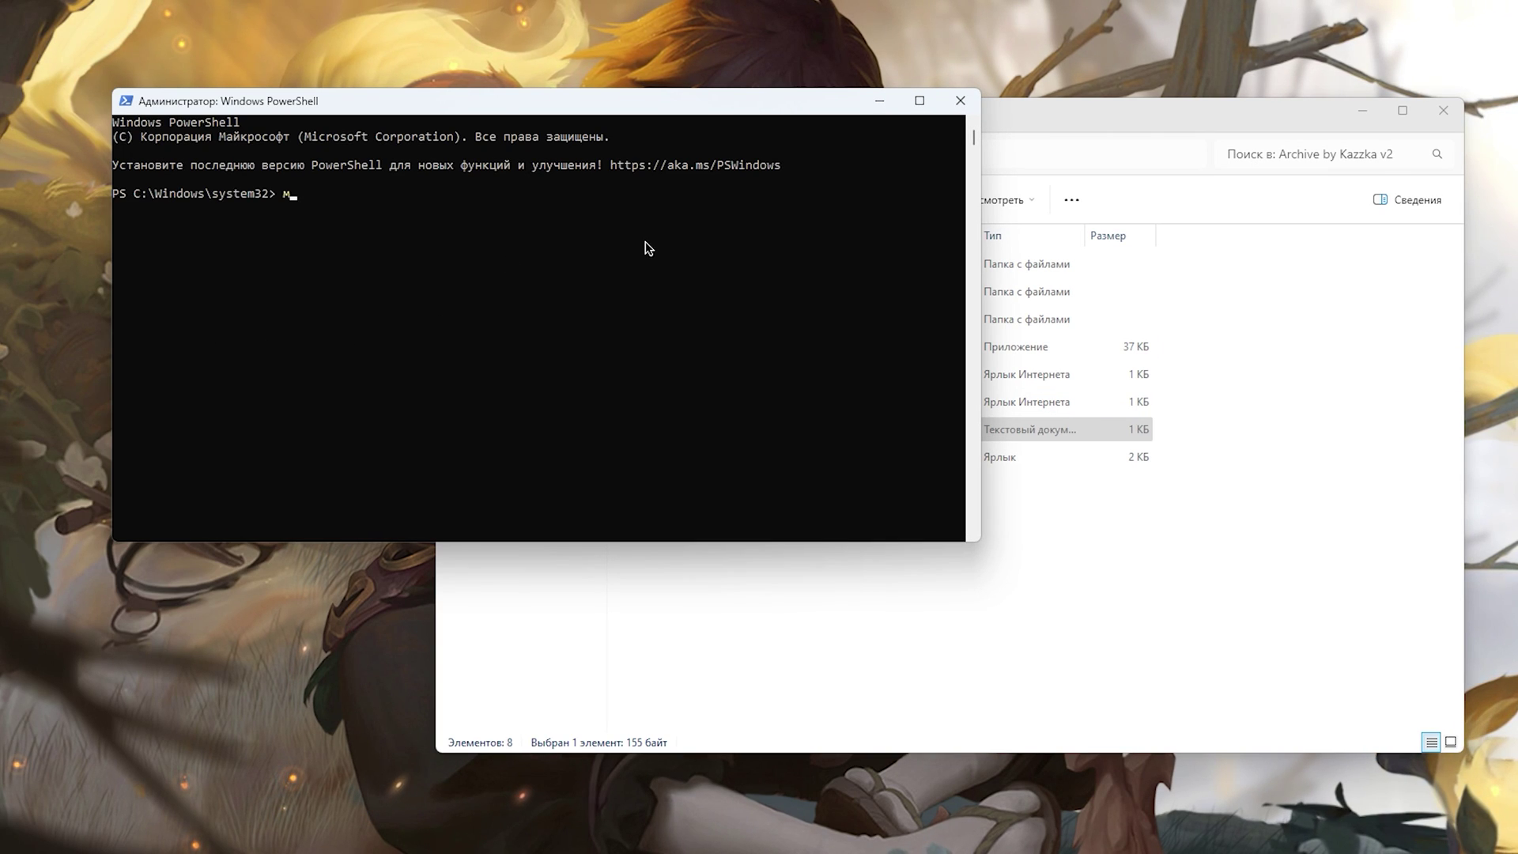
pyautogui.hotkey('ctrl', 'v')
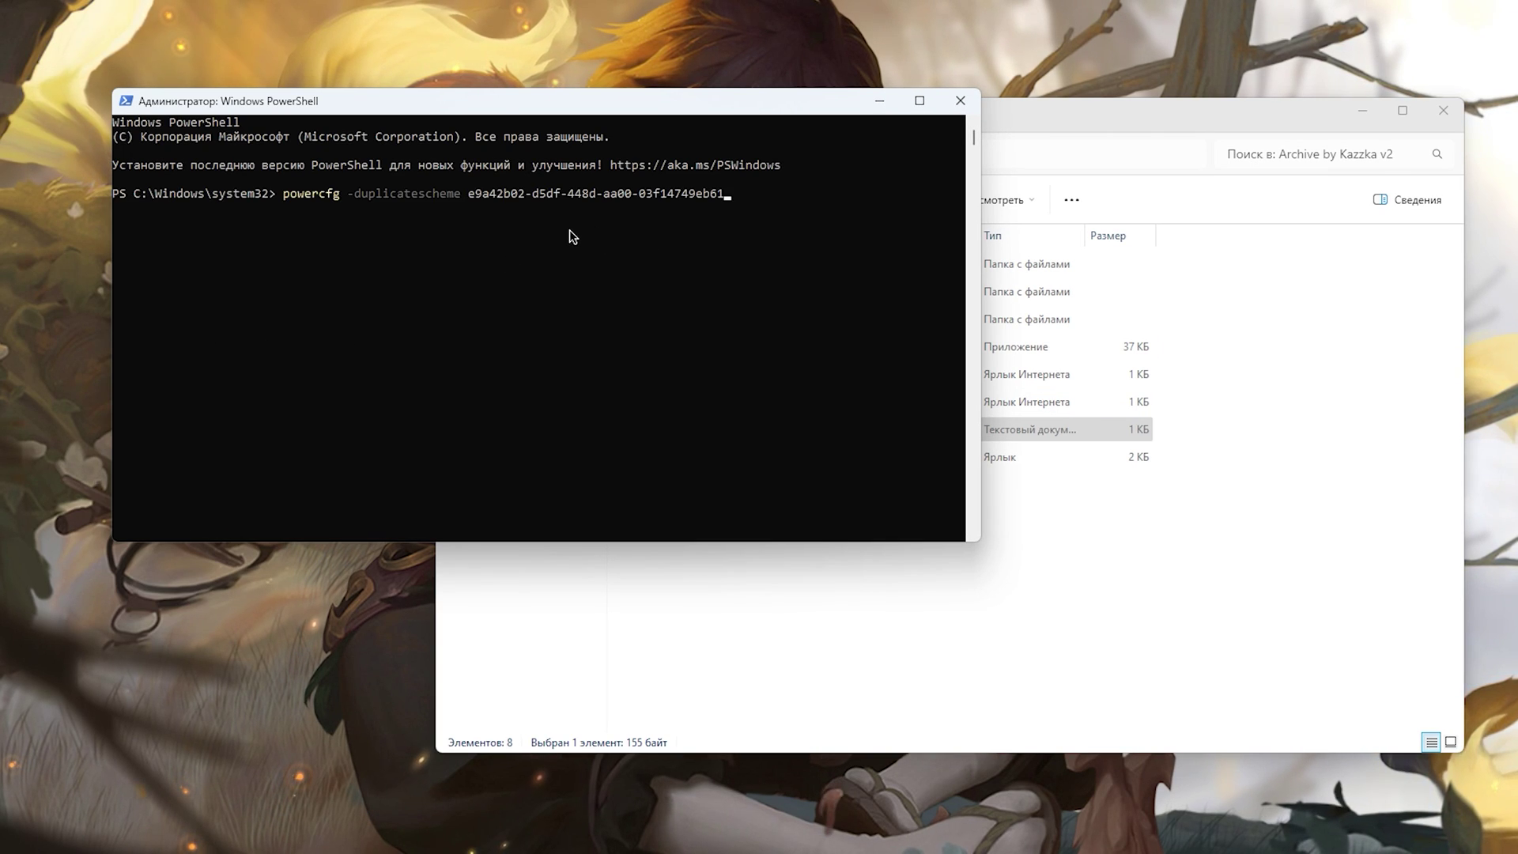
pyautogui.press('Return')
pyautogui.click(945, 105)
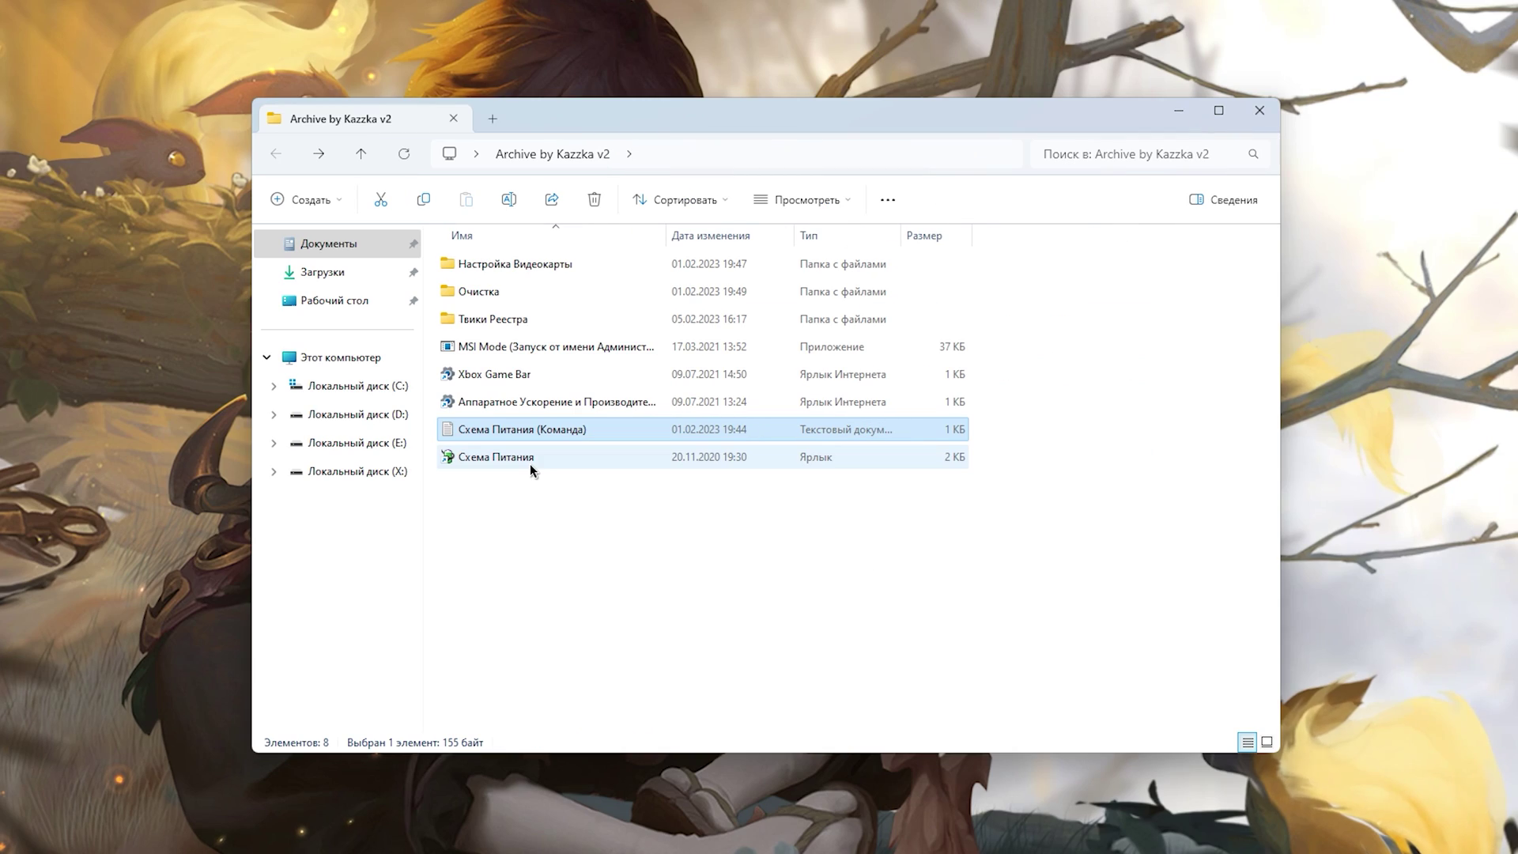
# Open the archive's Схема Питания shortcut and show the additional power plans.
pyautogui.doubleClick(530, 465)
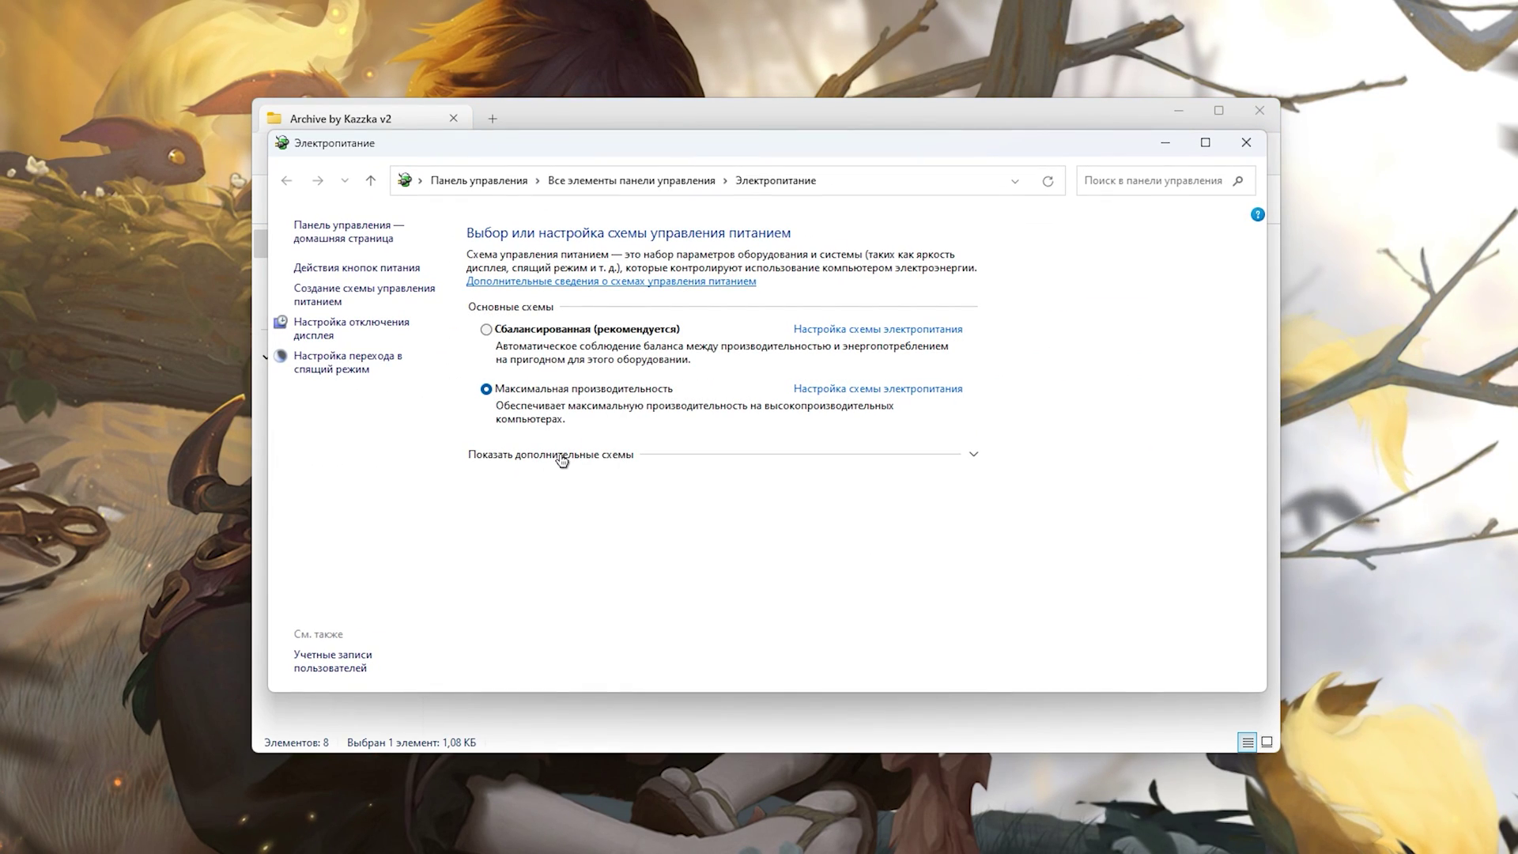
pyautogui.click(562, 457)
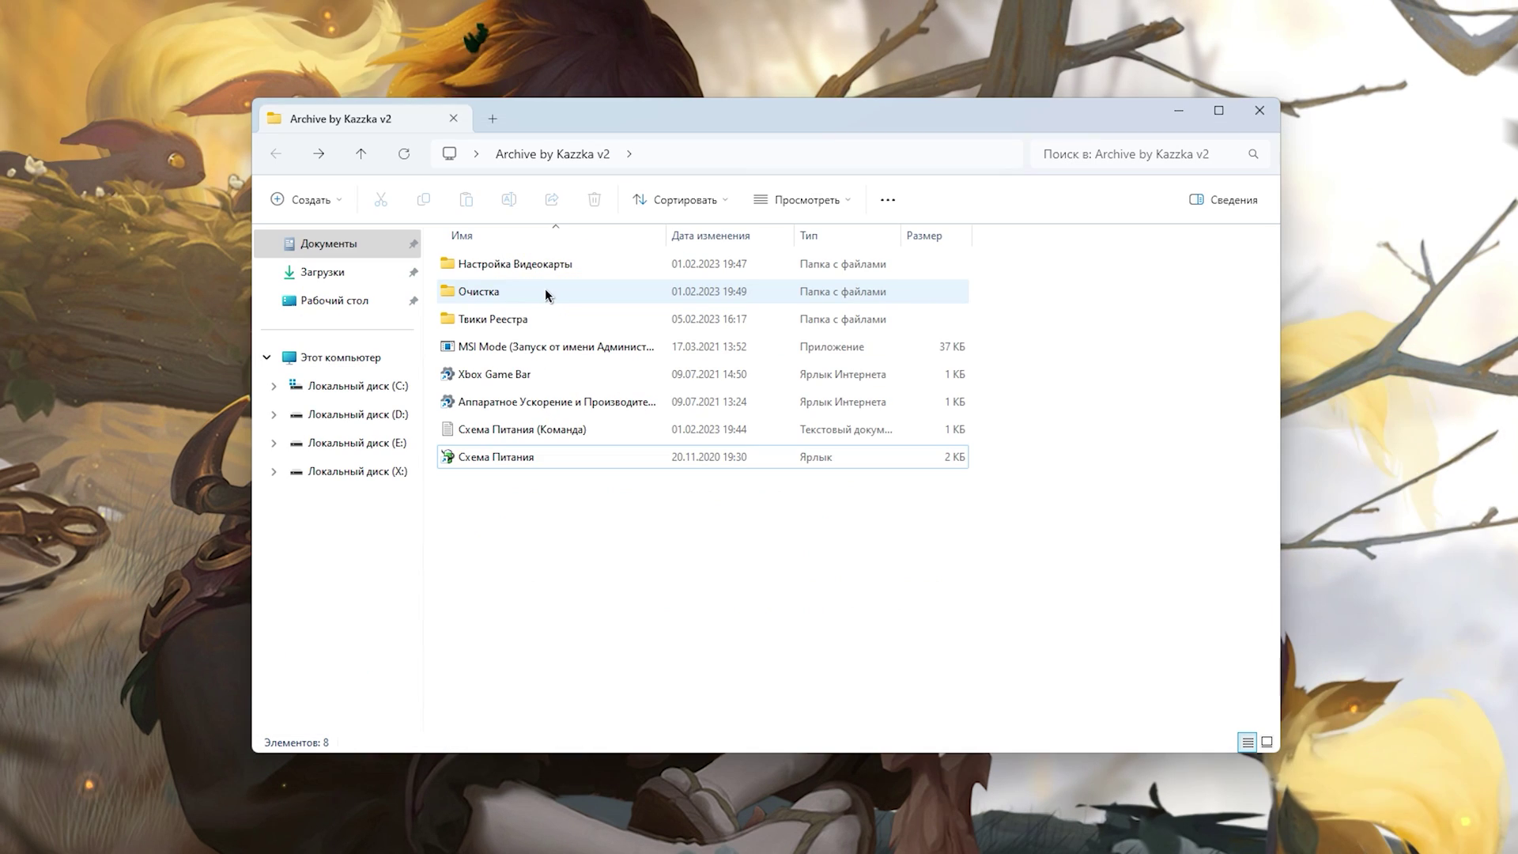
# Permanently delete all items in C:\Windows\Temp through the Очистка folder's shortcut, cancelling for any file in use.
pyautogui.doubleClick(546, 293)
pyautogui.doubleClick(532, 263)
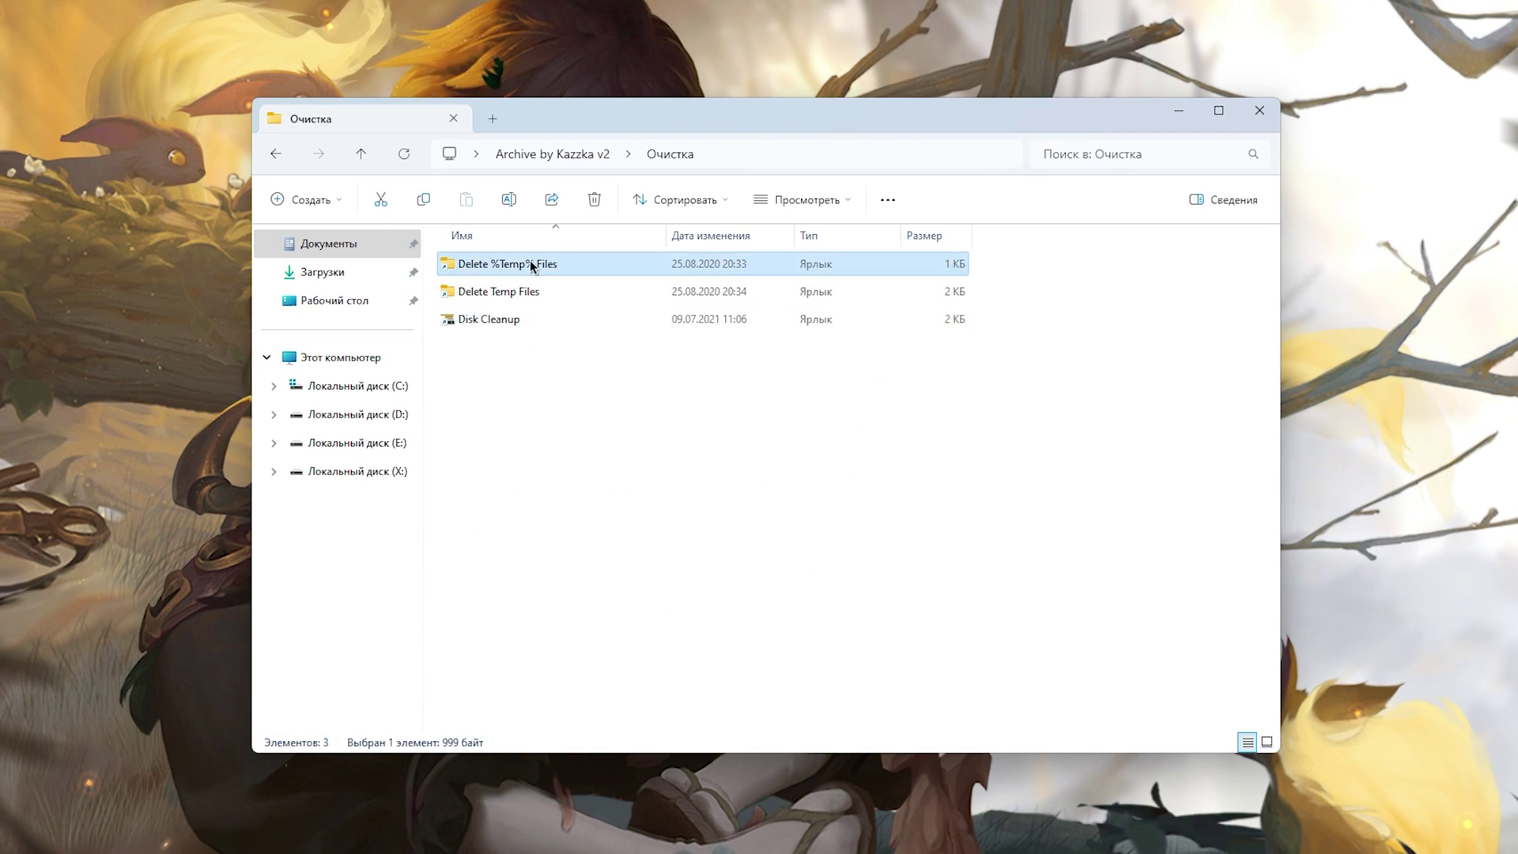
pyautogui.hotkey('ctrl', 'a')
pyautogui.scroll(-3, 712, 554)
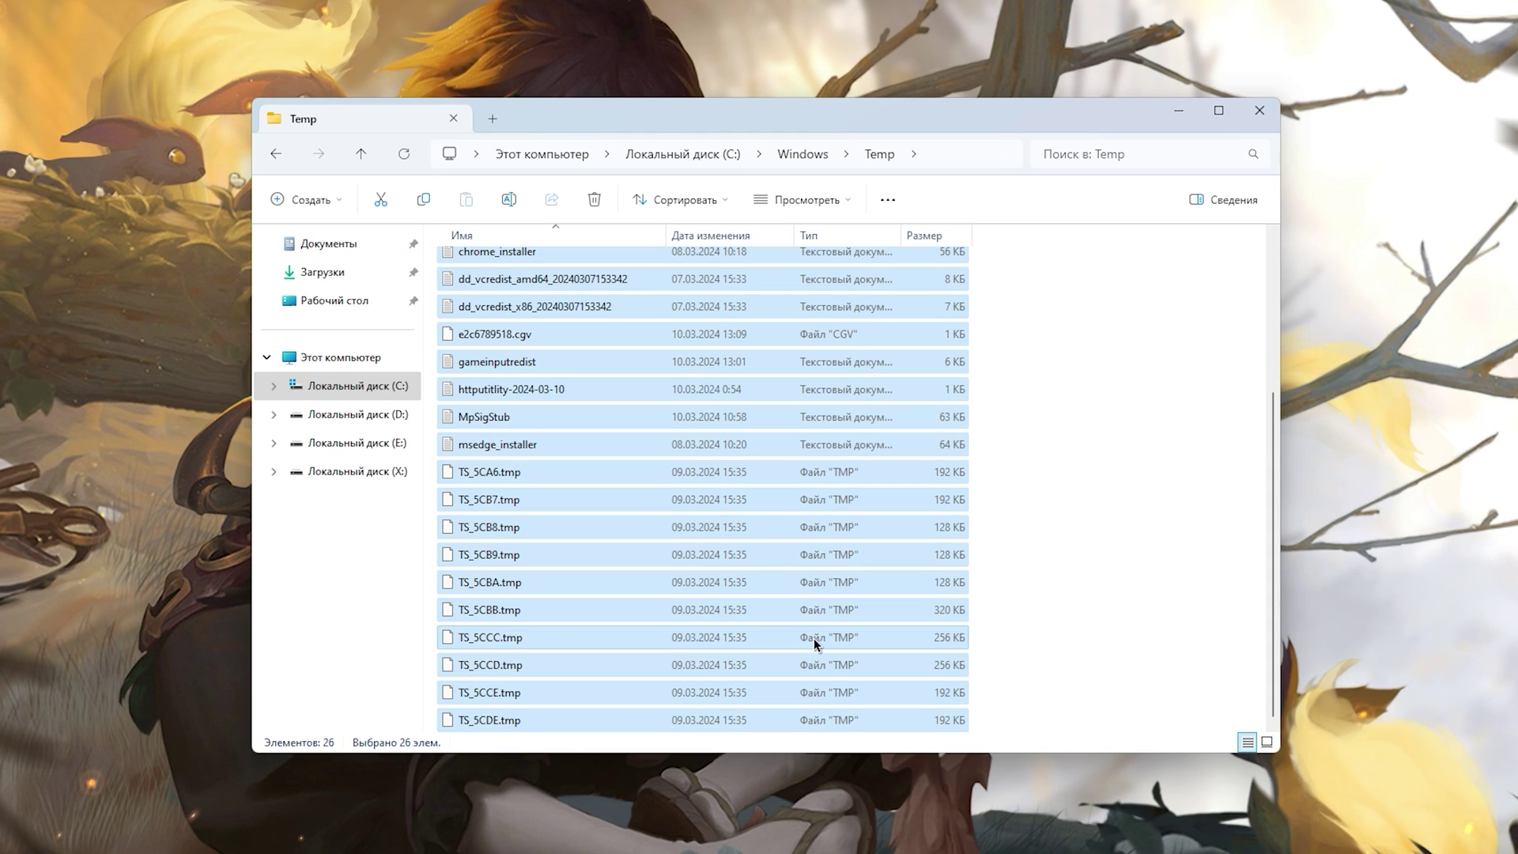
pyautogui.hotkey('shift', 'Delete')
pyautogui.press('Return')
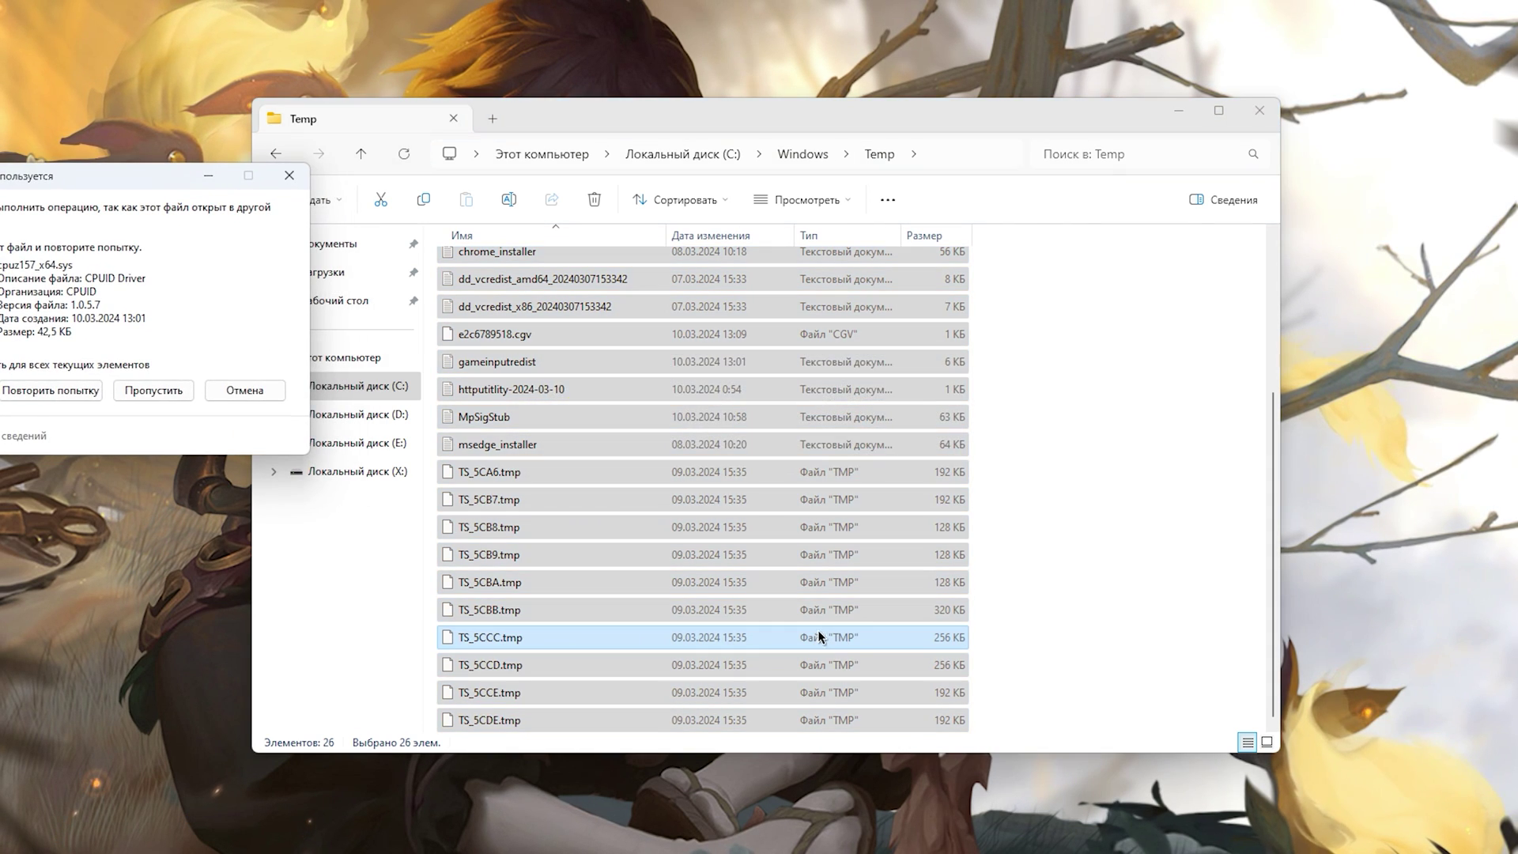
pyautogui.click(269, 393)
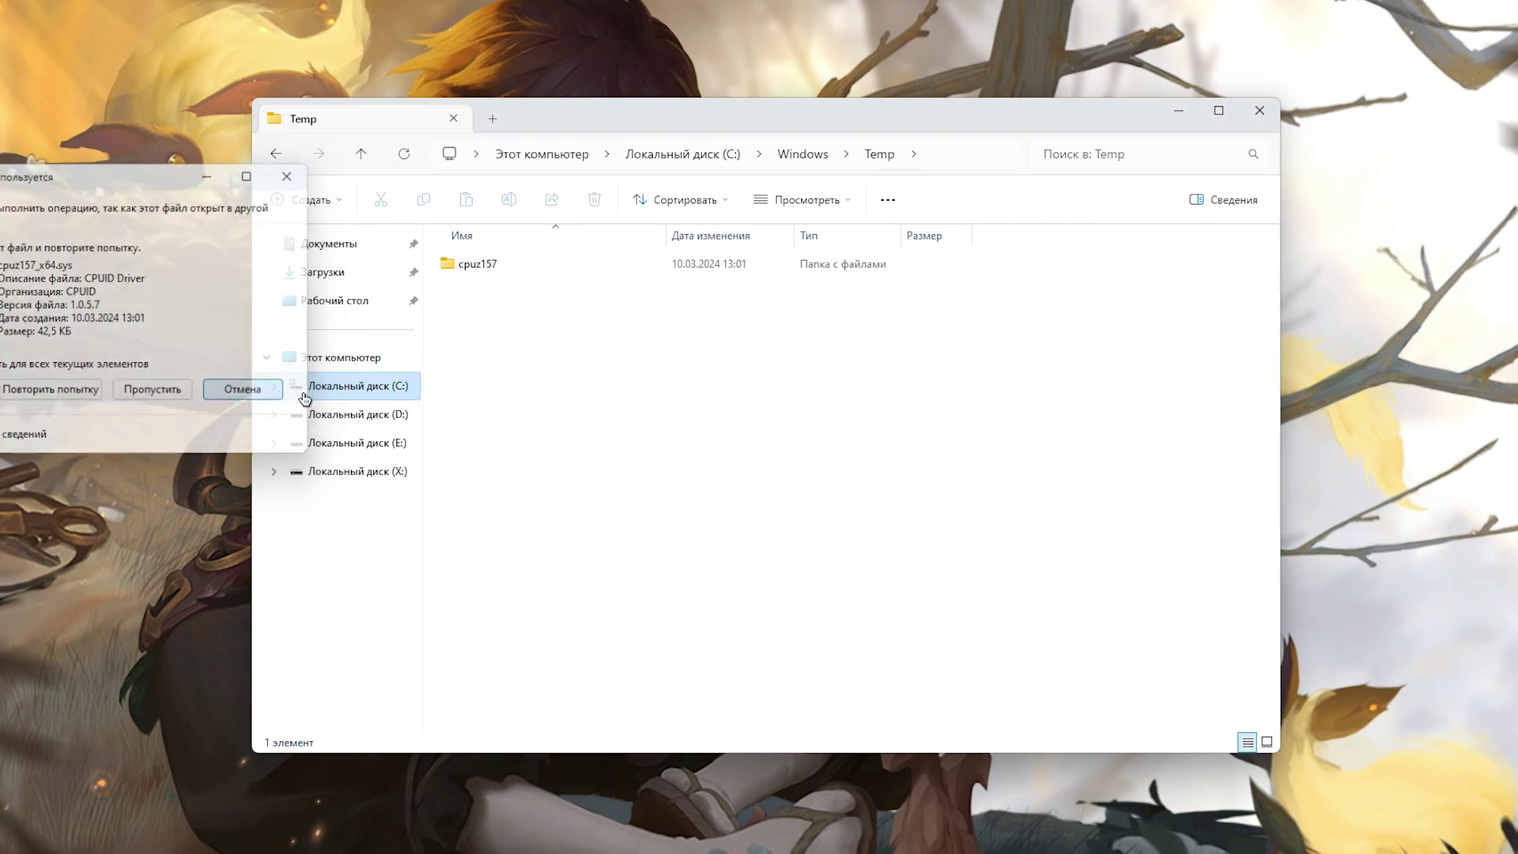
# Use Delete Temp Files to permanently delete everything in the AppData\Local\Temp folder, cancelling for any file in use.
pyautogui.hotkey('alt', 'Left')
pyautogui.doubleClick(595, 299)
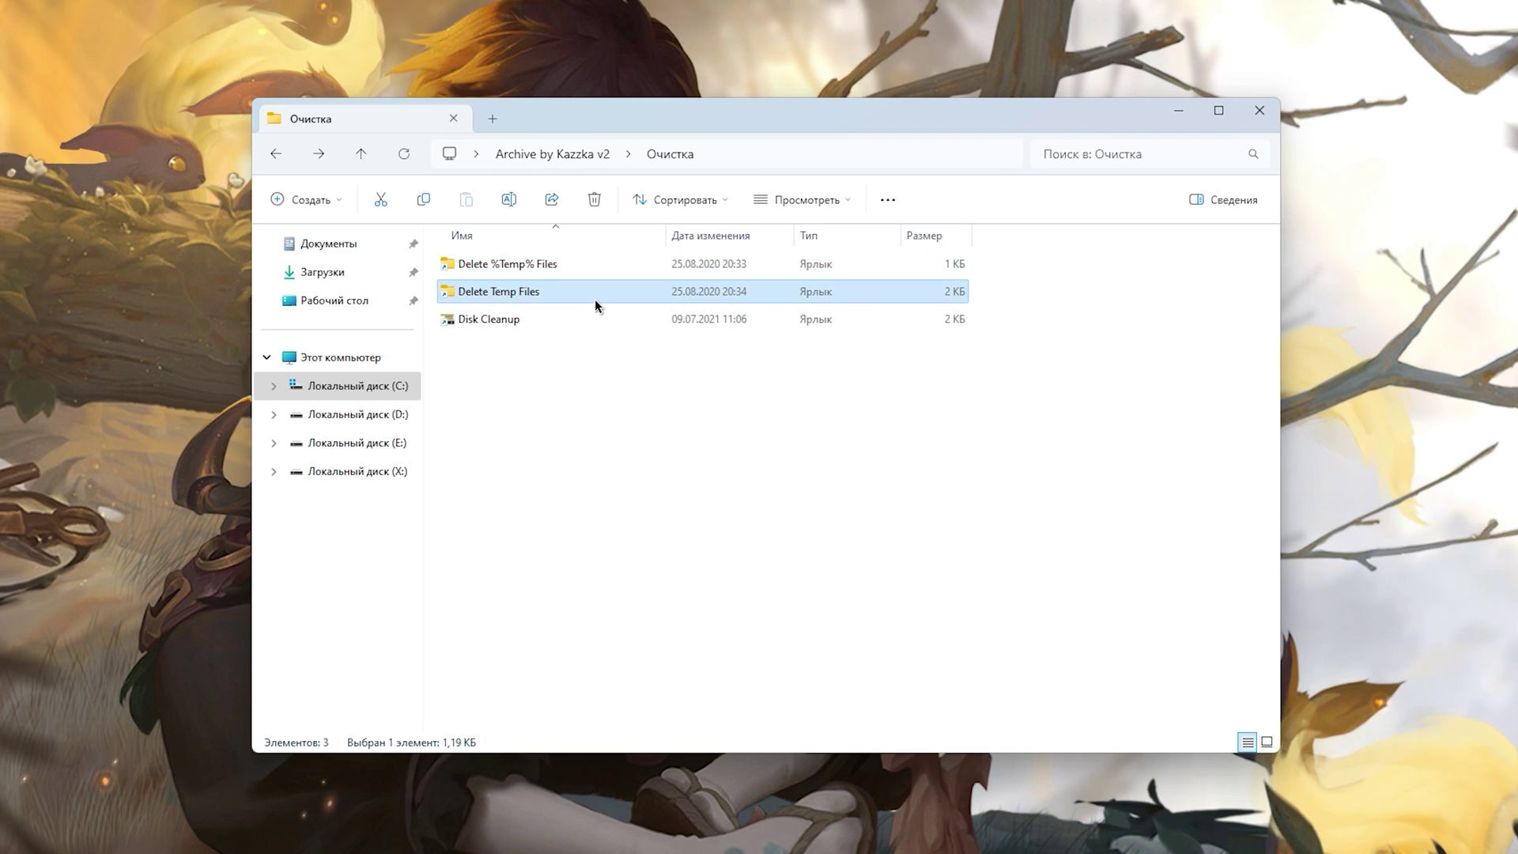
pyautogui.moveTo(1054, 263); pyautogui.dragTo(411, 740)
pyautogui.hotkey('shift', 'Delete')
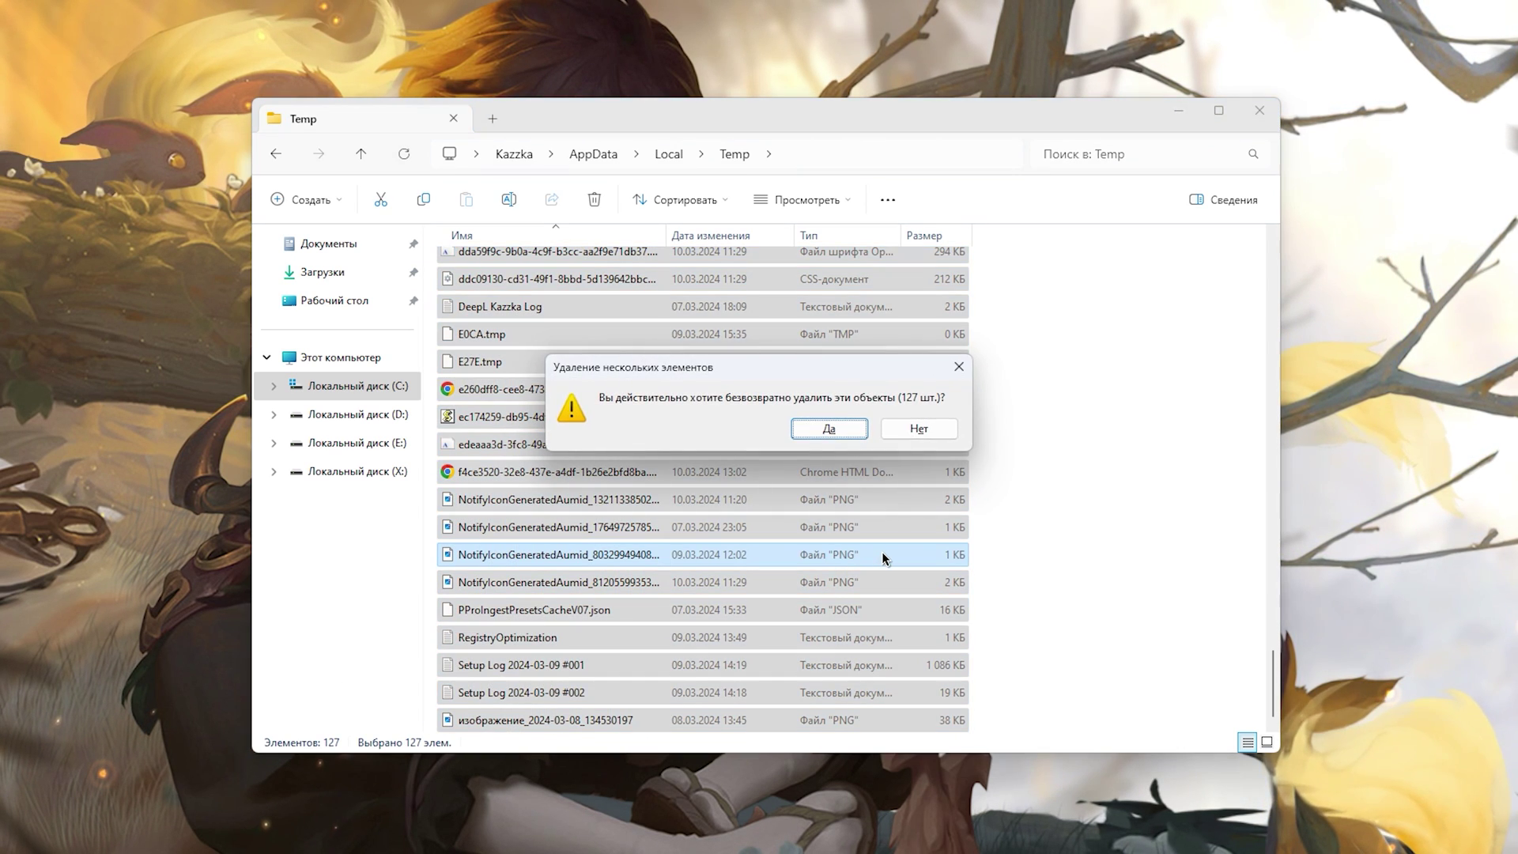
pyautogui.press('Return')
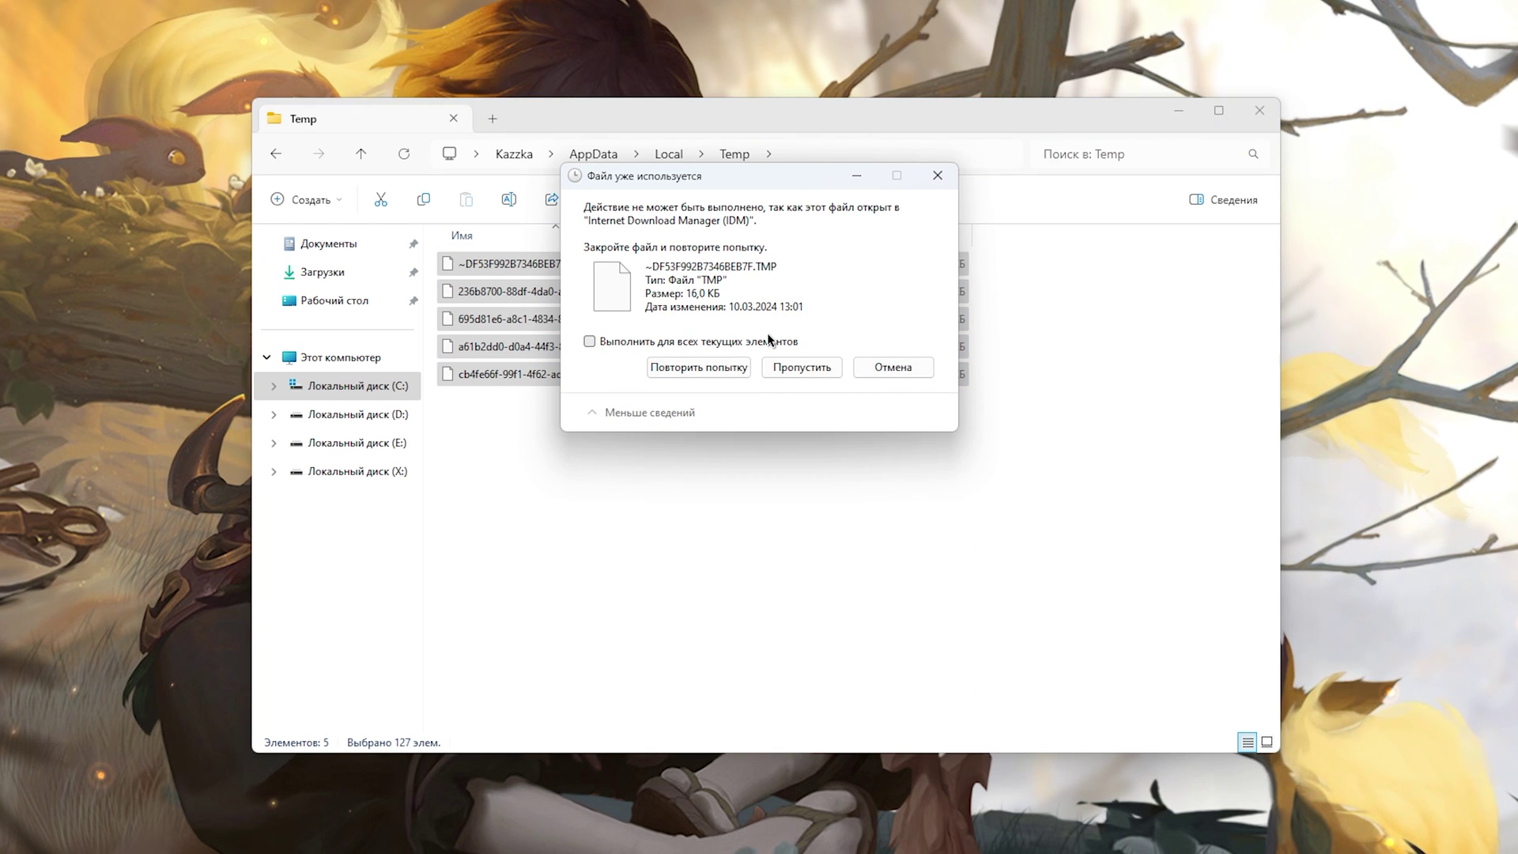
pyautogui.click(891, 369)
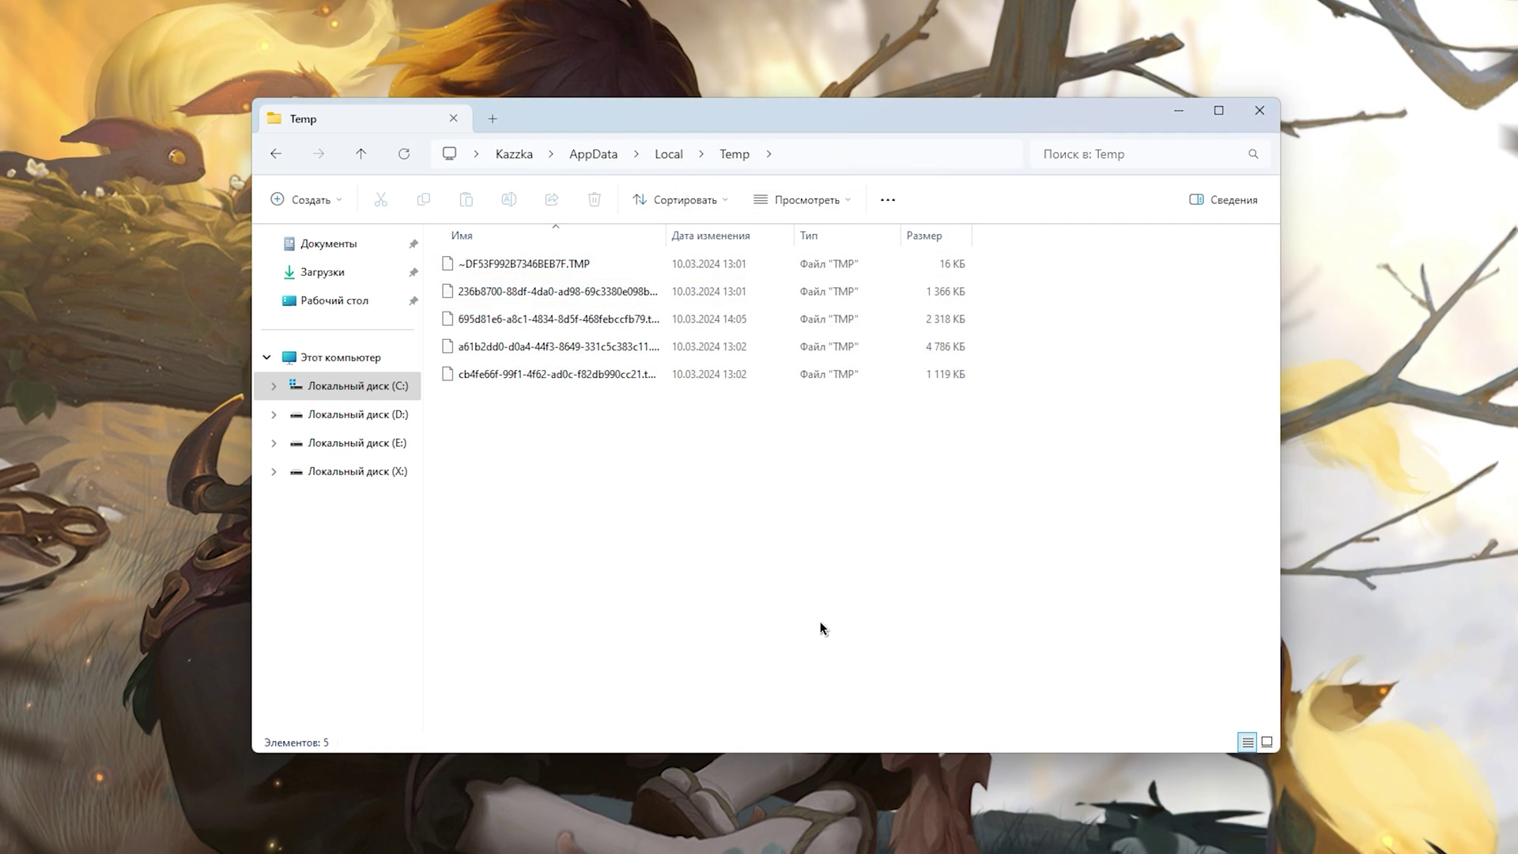
# Open Disk Cleanup for drive C:, review the file categories offered for deletion, and cancel the dialog.
pyautogui.hotkey('alt', 'Left')
pyautogui.press('Down')
pyautogui.press('Return')
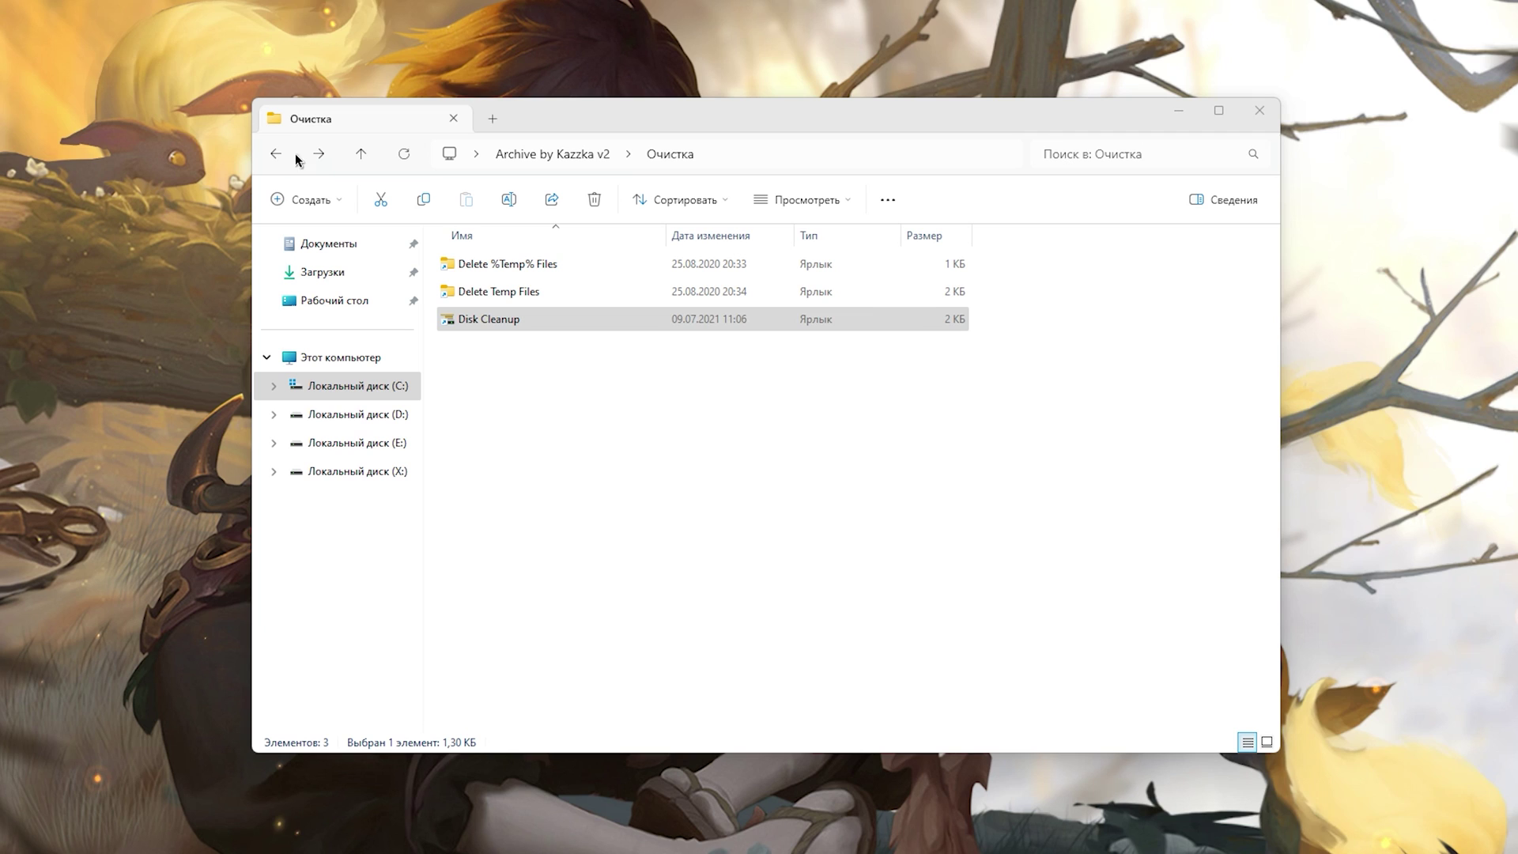
pyautogui.click(779, 420)
pyautogui.click(759, 435)
pyautogui.click(724, 446)
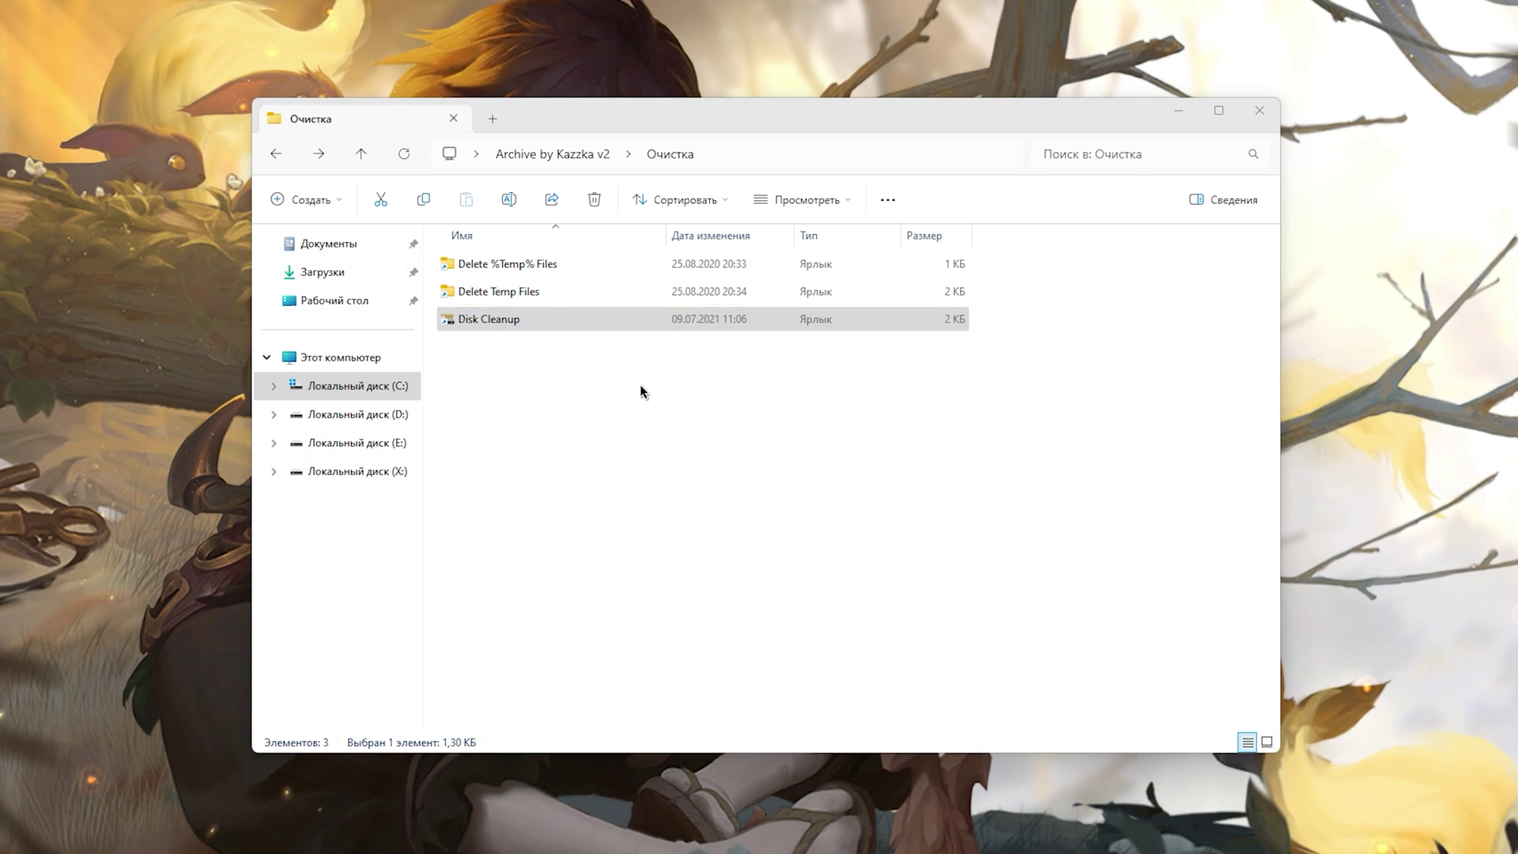
pyautogui.click(572, 552)
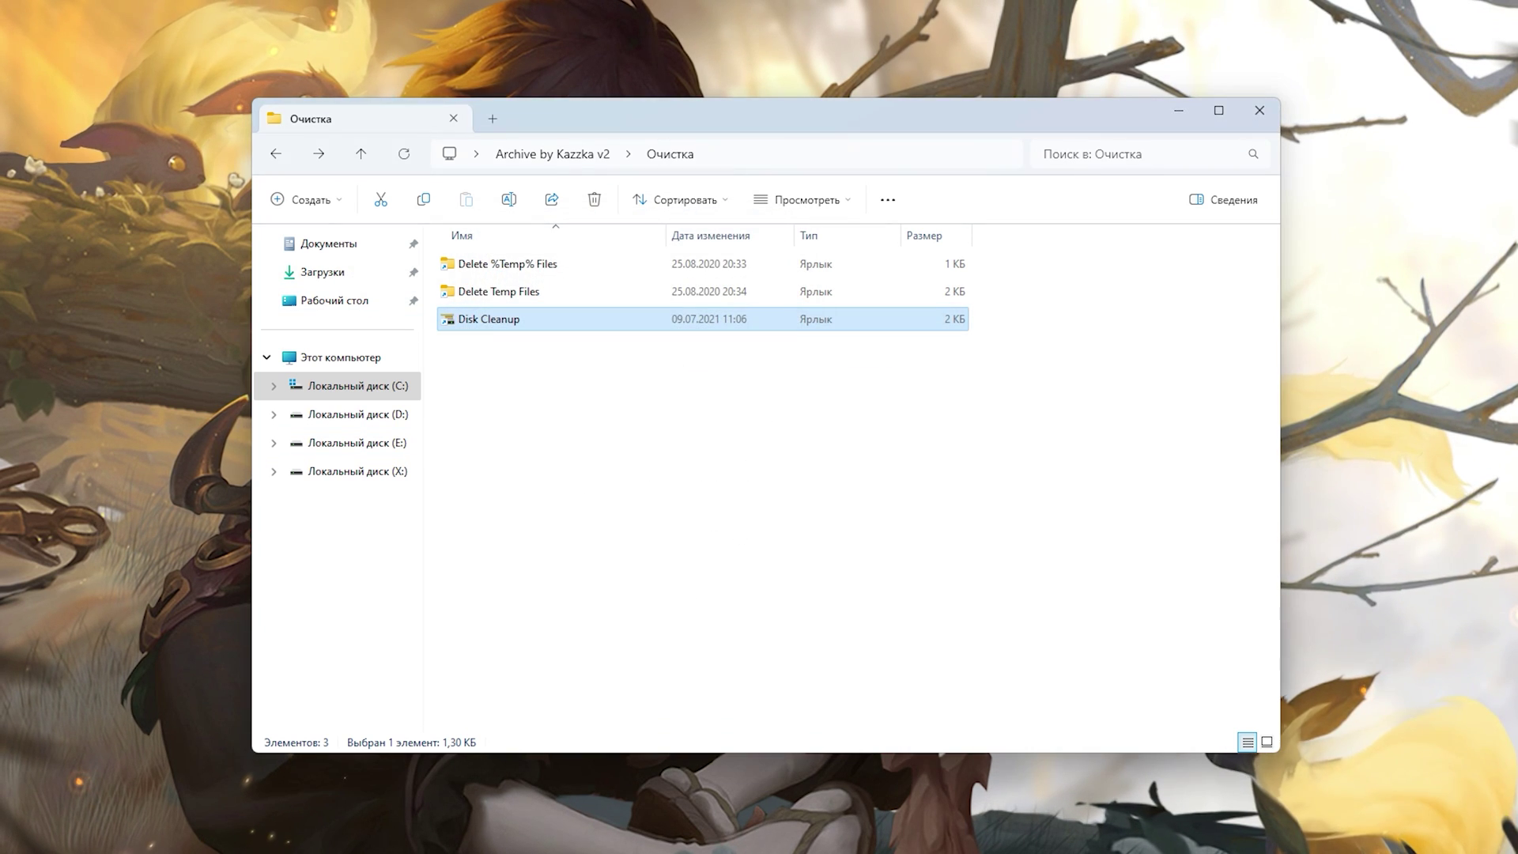
pyautogui.click(717, 454)
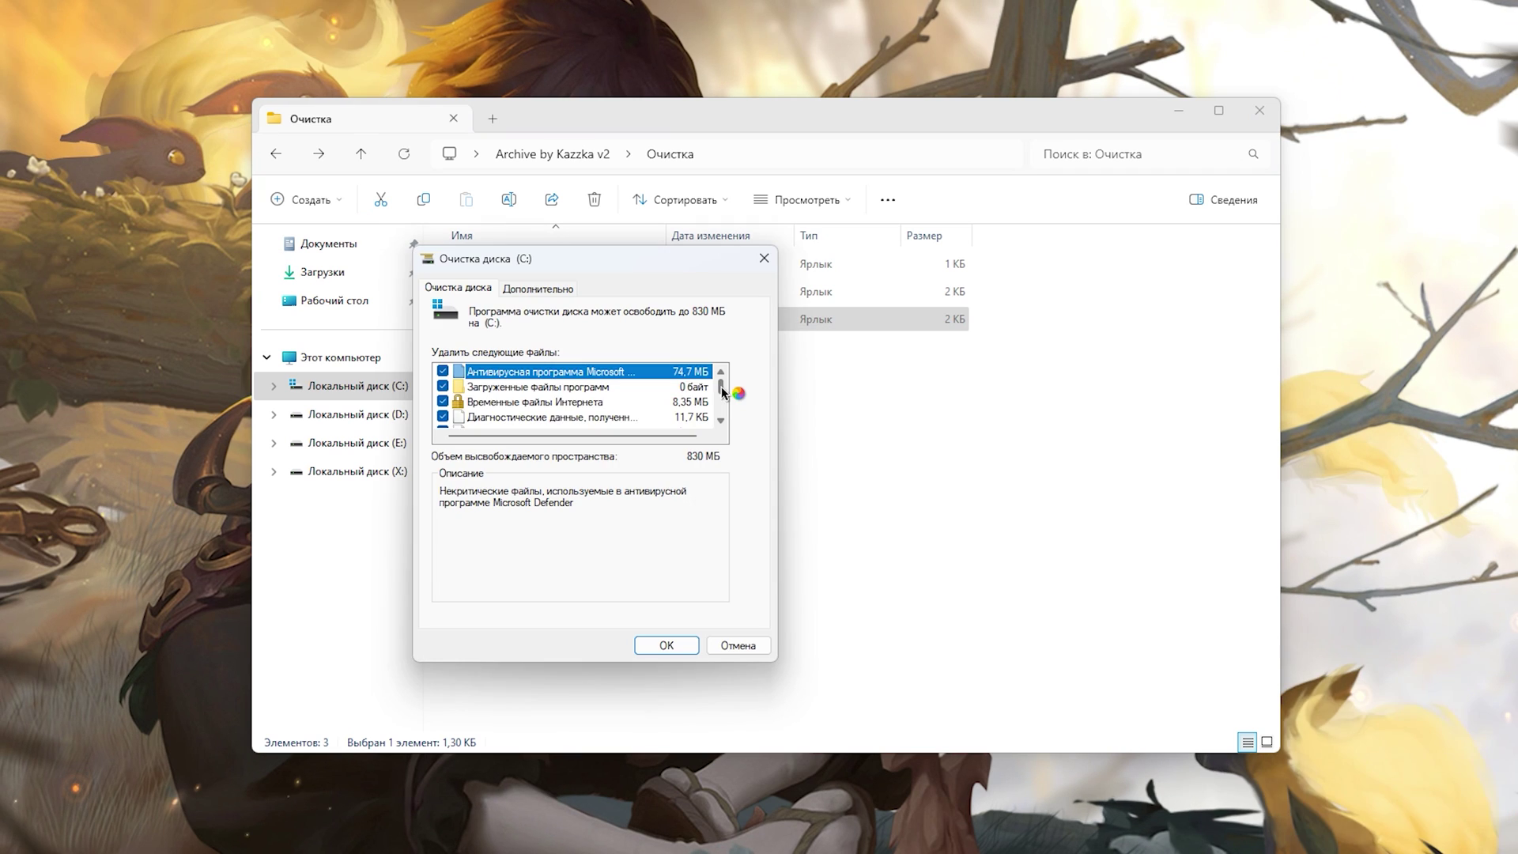
pyautogui.click(723, 645)
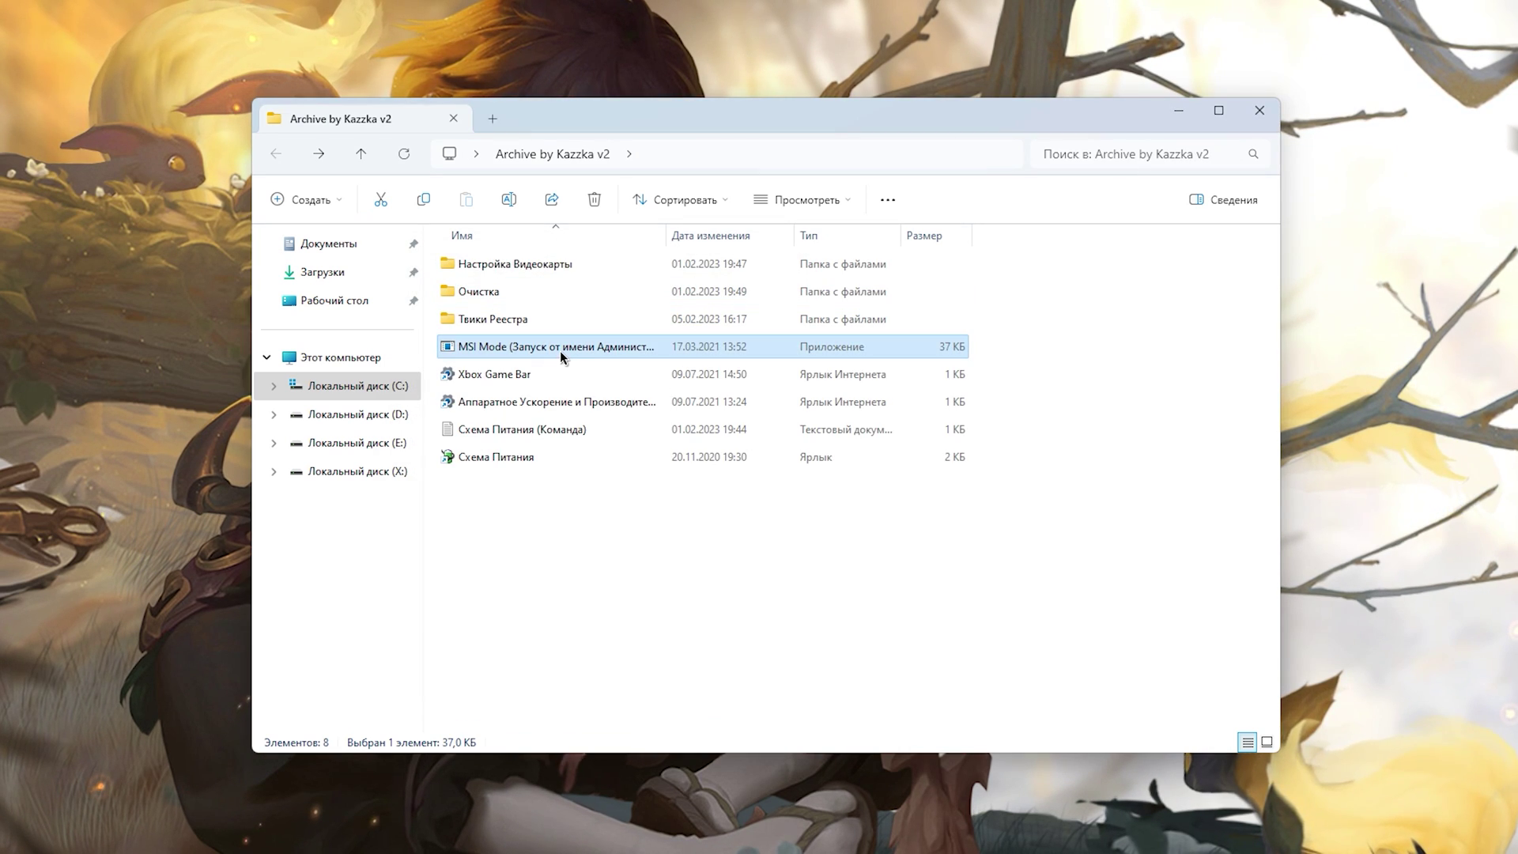
# Run MSI Mode as administrator and set the interrupt priority of NVIDIA GeForce RTX 3060 Ti to High with msi enabled.
pyautogui.rightClick(560, 350)
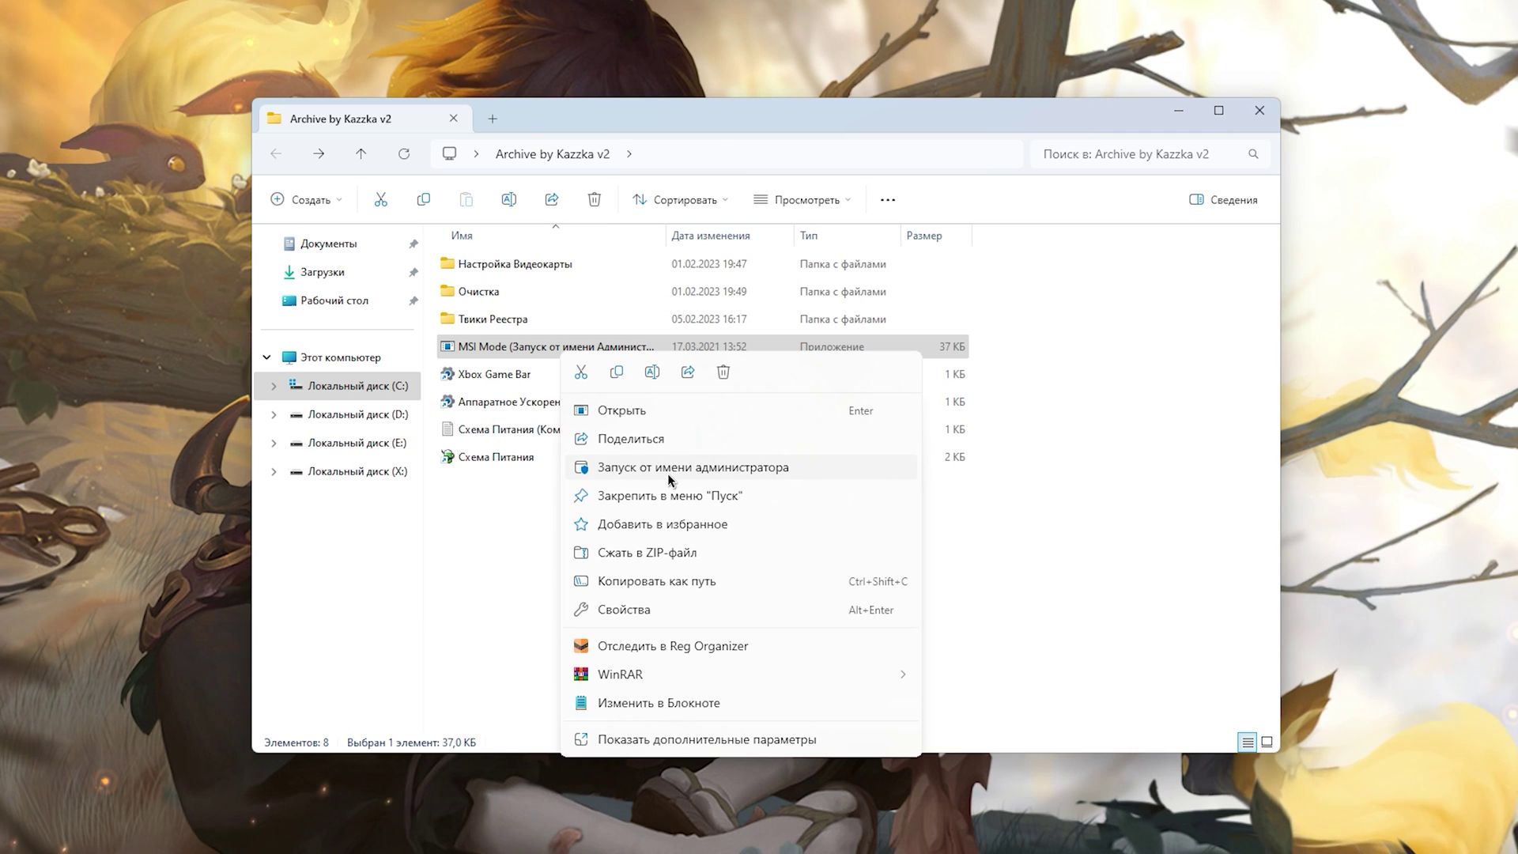
pyautogui.click(667, 470)
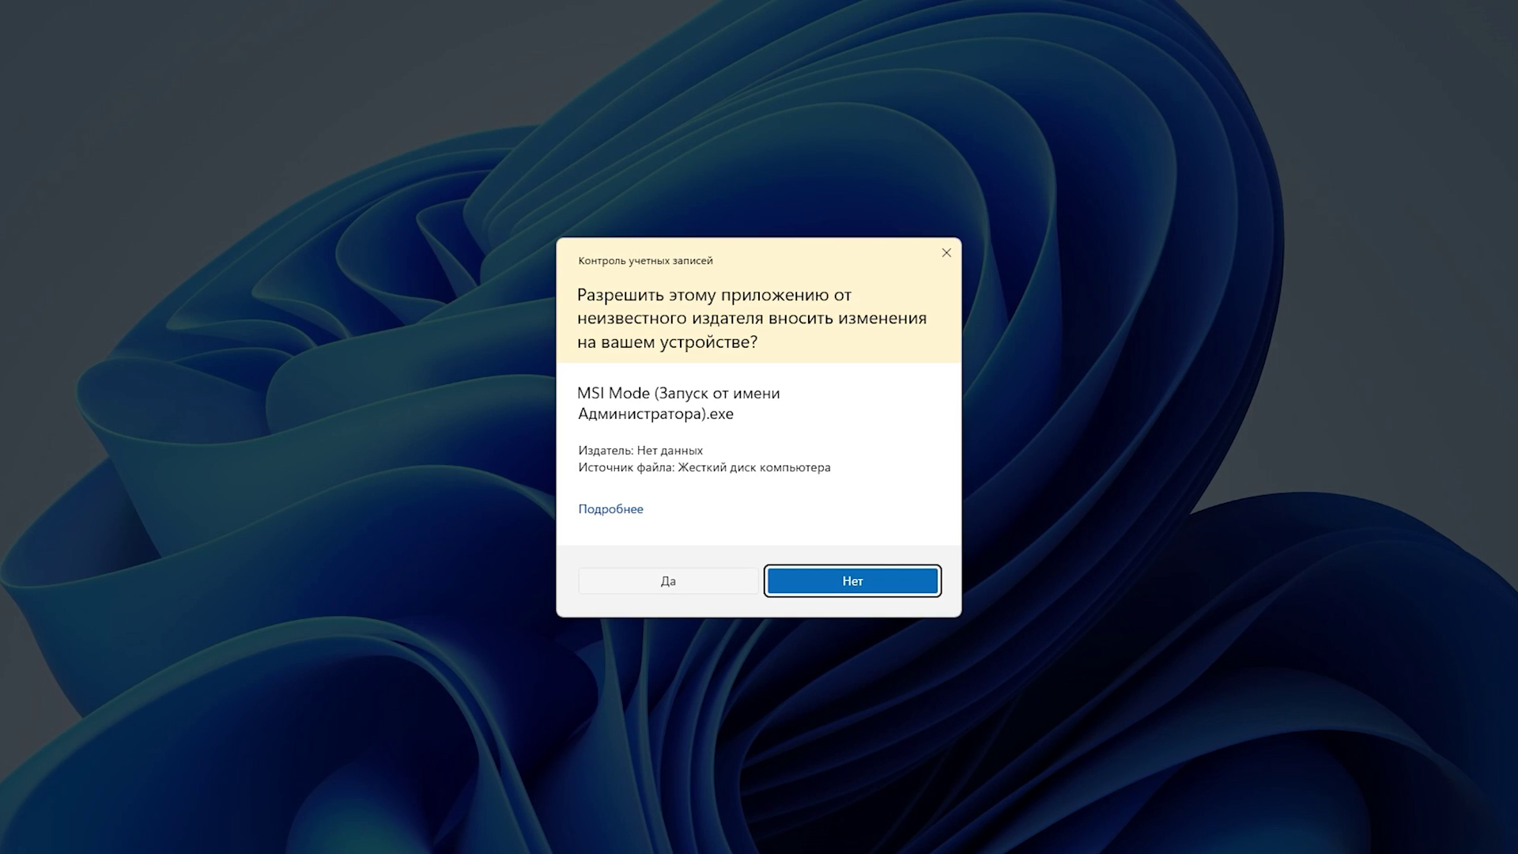
pyautogui.click(687, 576)
pyautogui.click(431, 403)
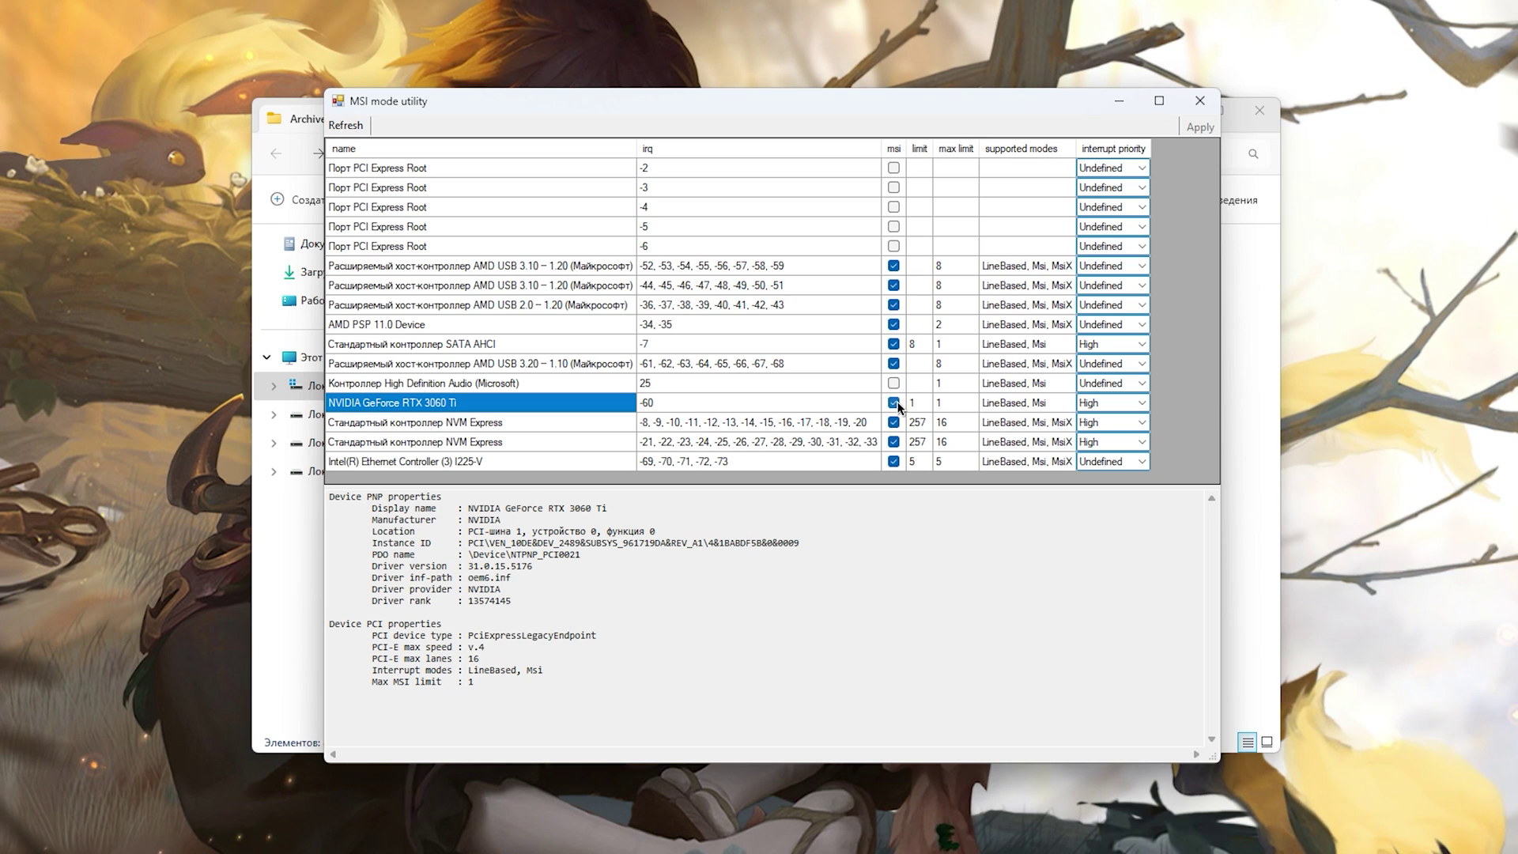
pyautogui.click(1128, 402)
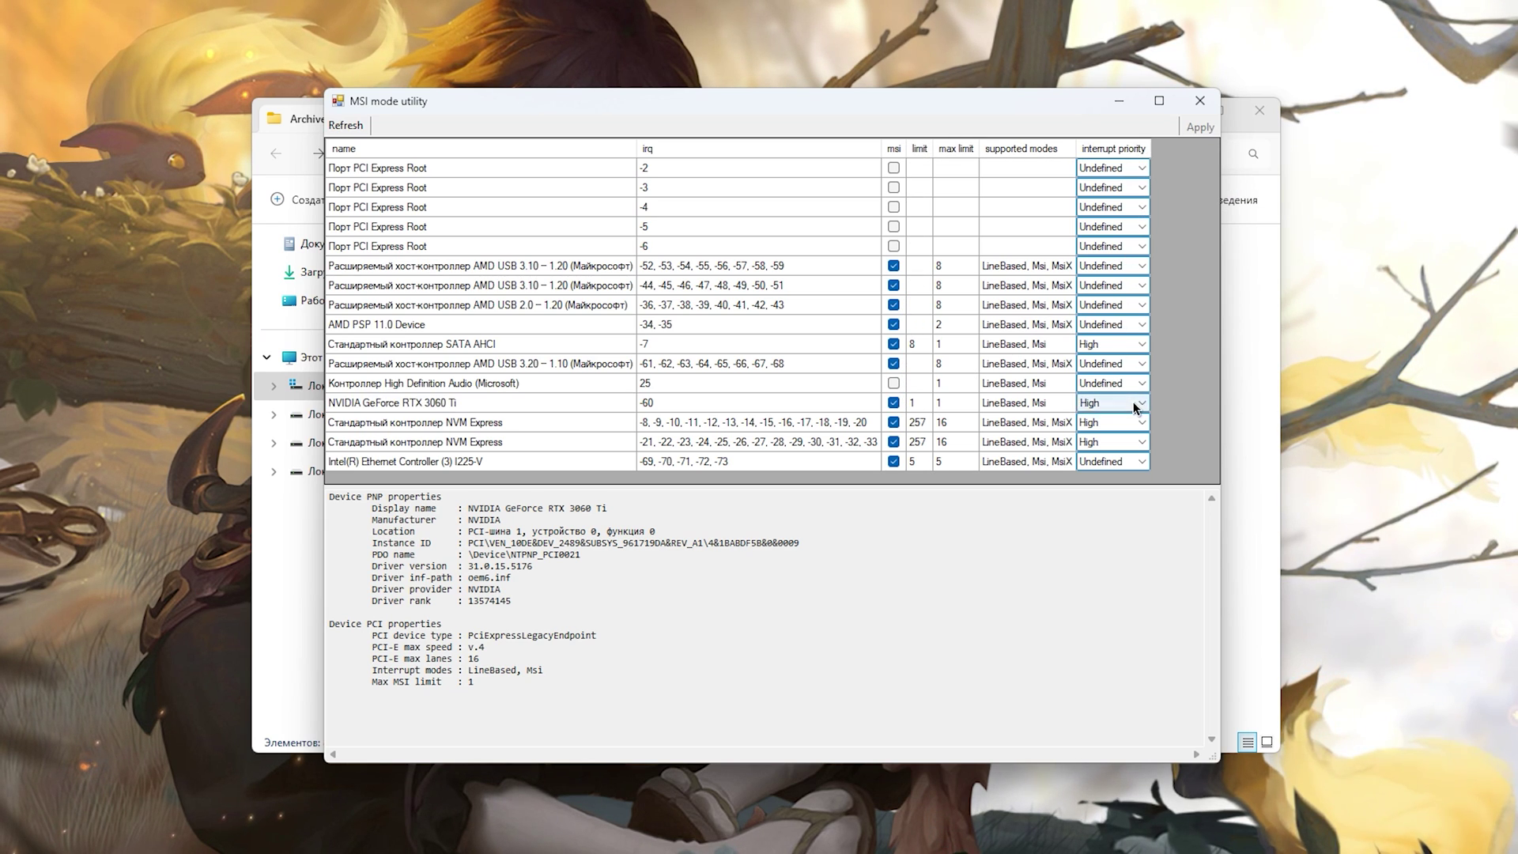
pyautogui.click(1127, 403)
pyautogui.click(1099, 478)
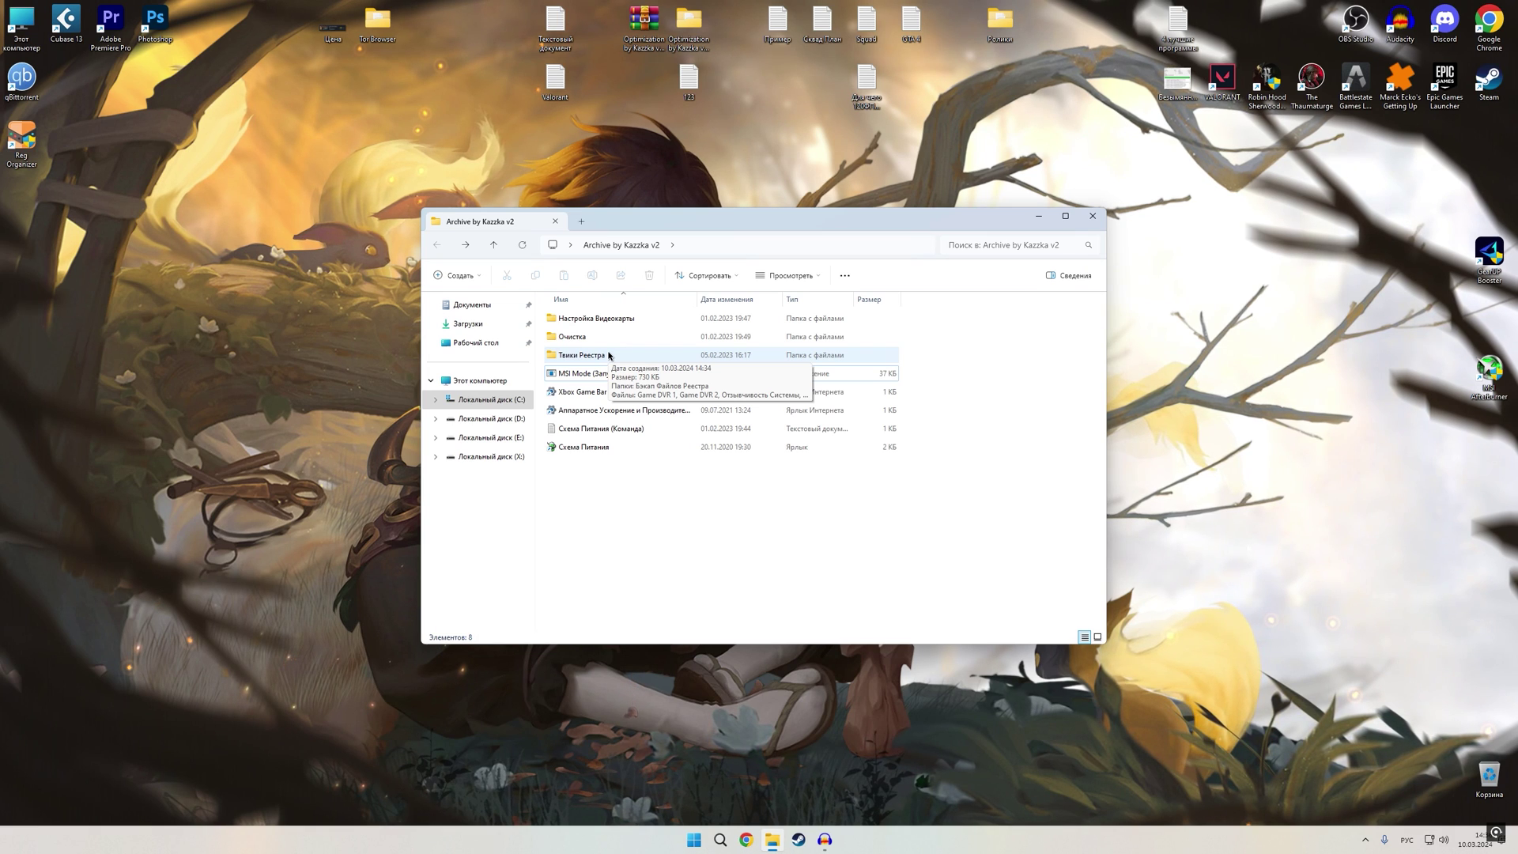
# Open the Твики Реестра folder and highlight its five registry files, from Game DVR 1 to Системный Приоритет.
pyautogui.doubleClick(609, 356)
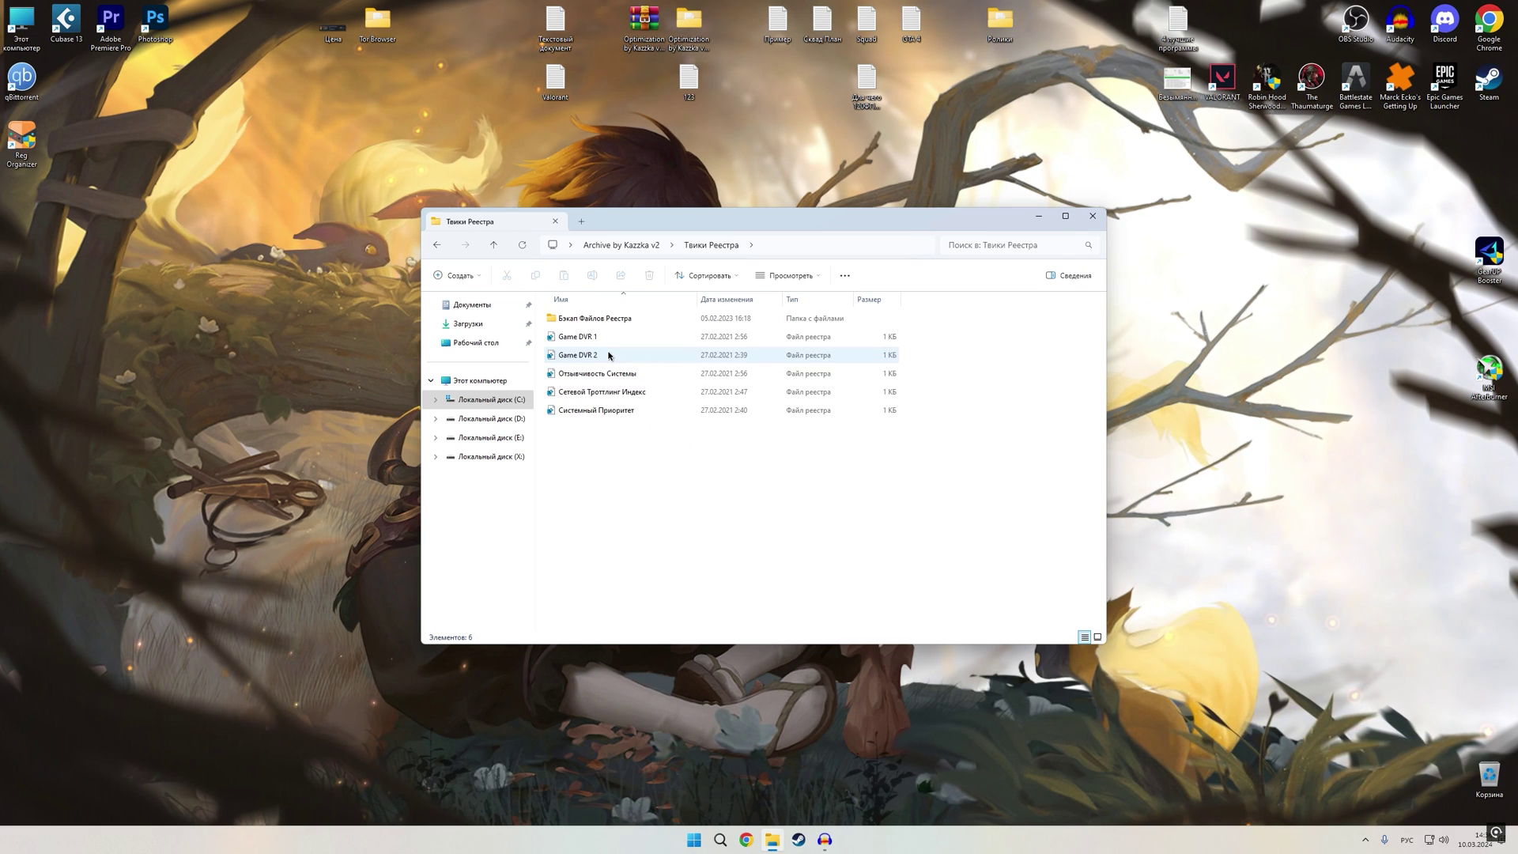
pyautogui.moveTo(642, 481); pyautogui.dragTo(558, 334)
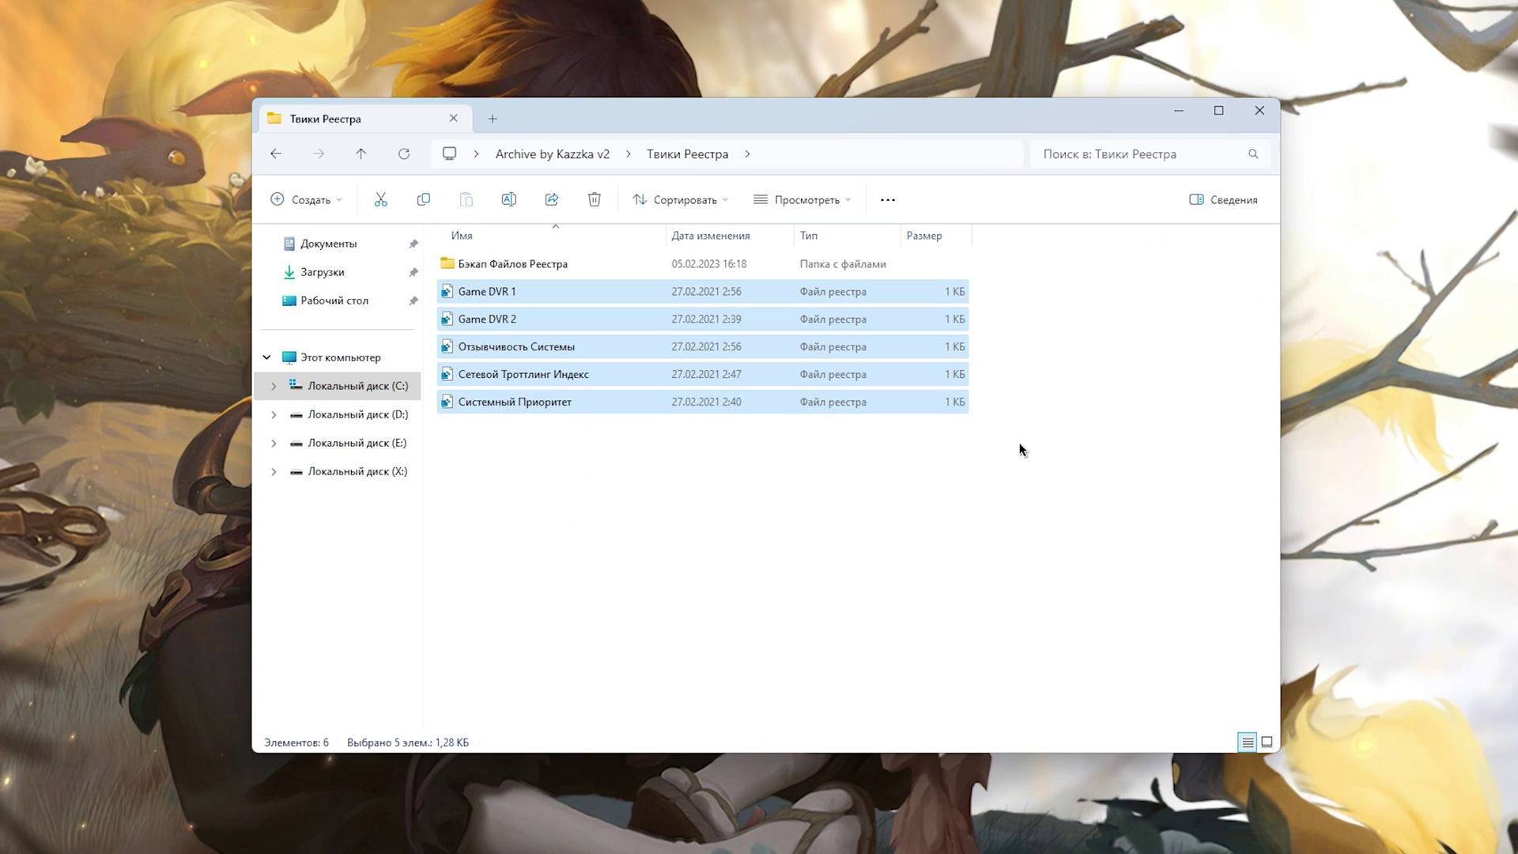
pyautogui.click(1018, 441)
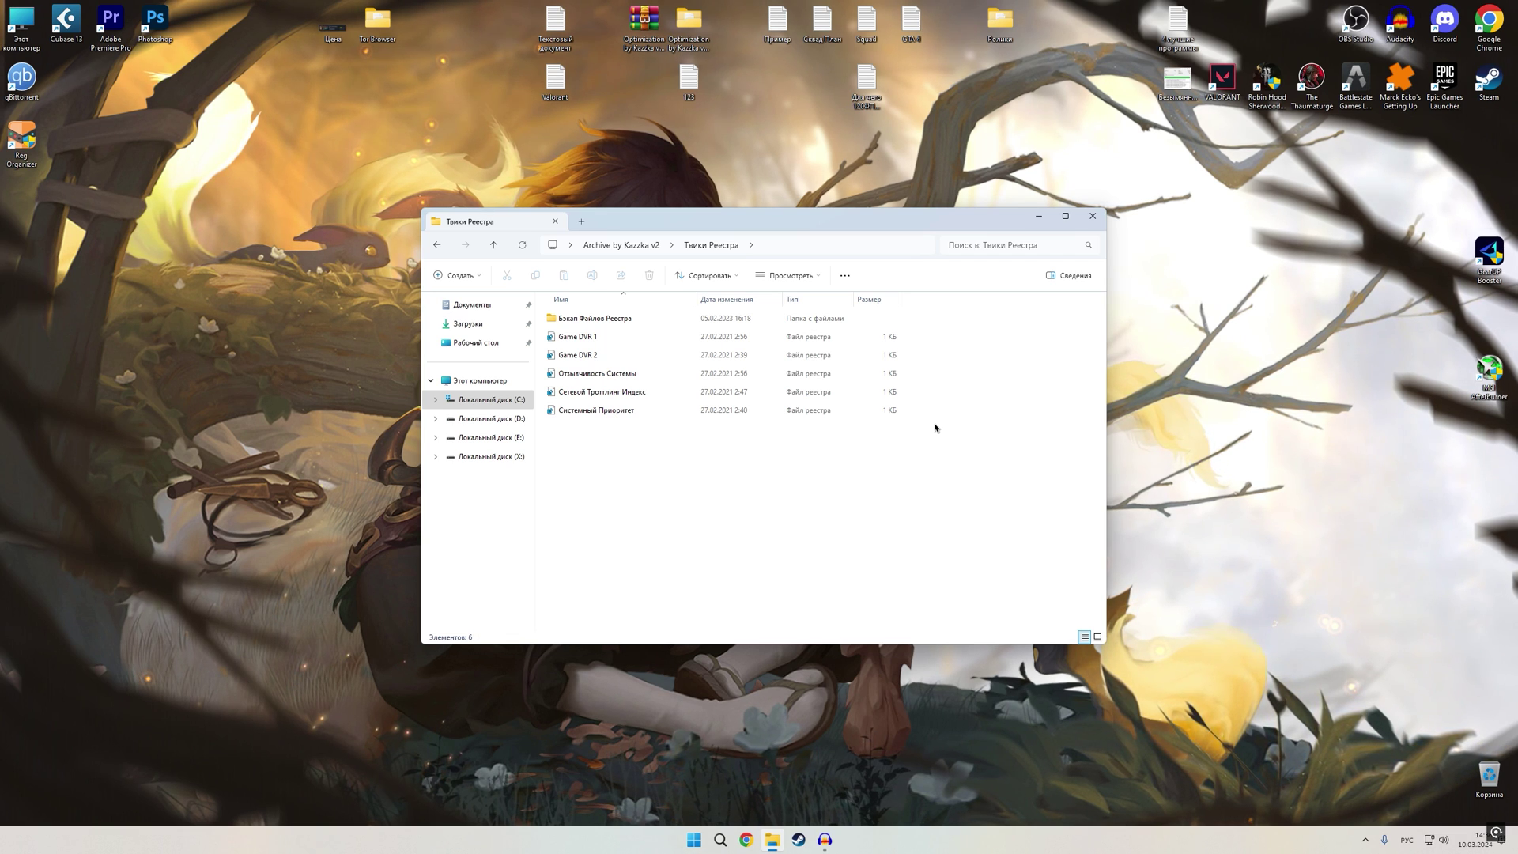
# Look through the Бэкап Файлов Реестра folder and its #В картинках subfolder.
pyautogui.doubleClick(609, 318)
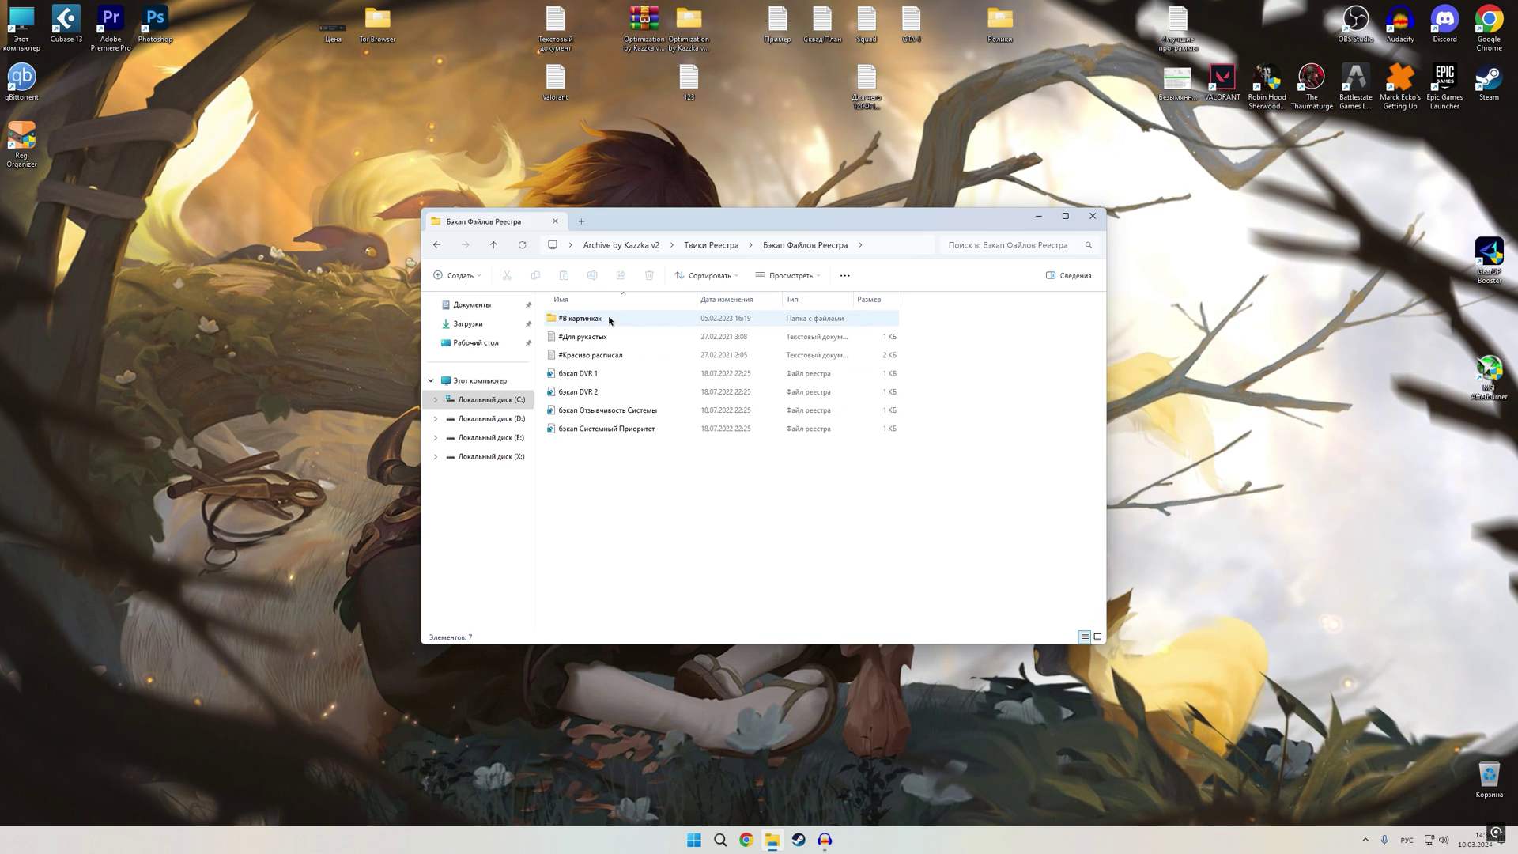
pyautogui.moveTo(959, 324); pyautogui.dragTo(682, 306)
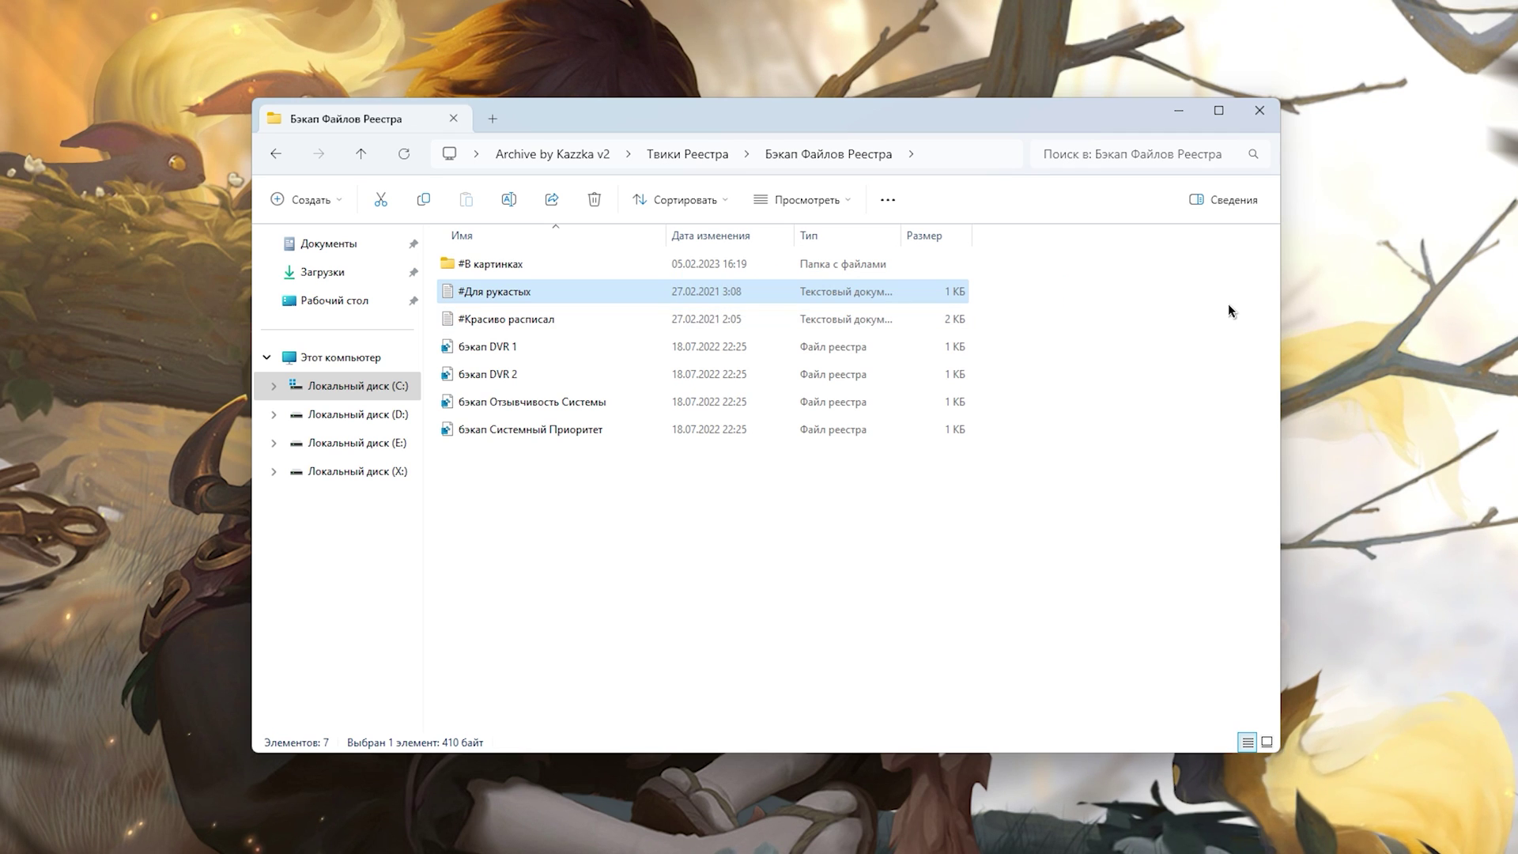
pyautogui.click(1227, 304)
pyautogui.doubleClick(546, 268)
pyautogui.hotkey('alt', 'Left')
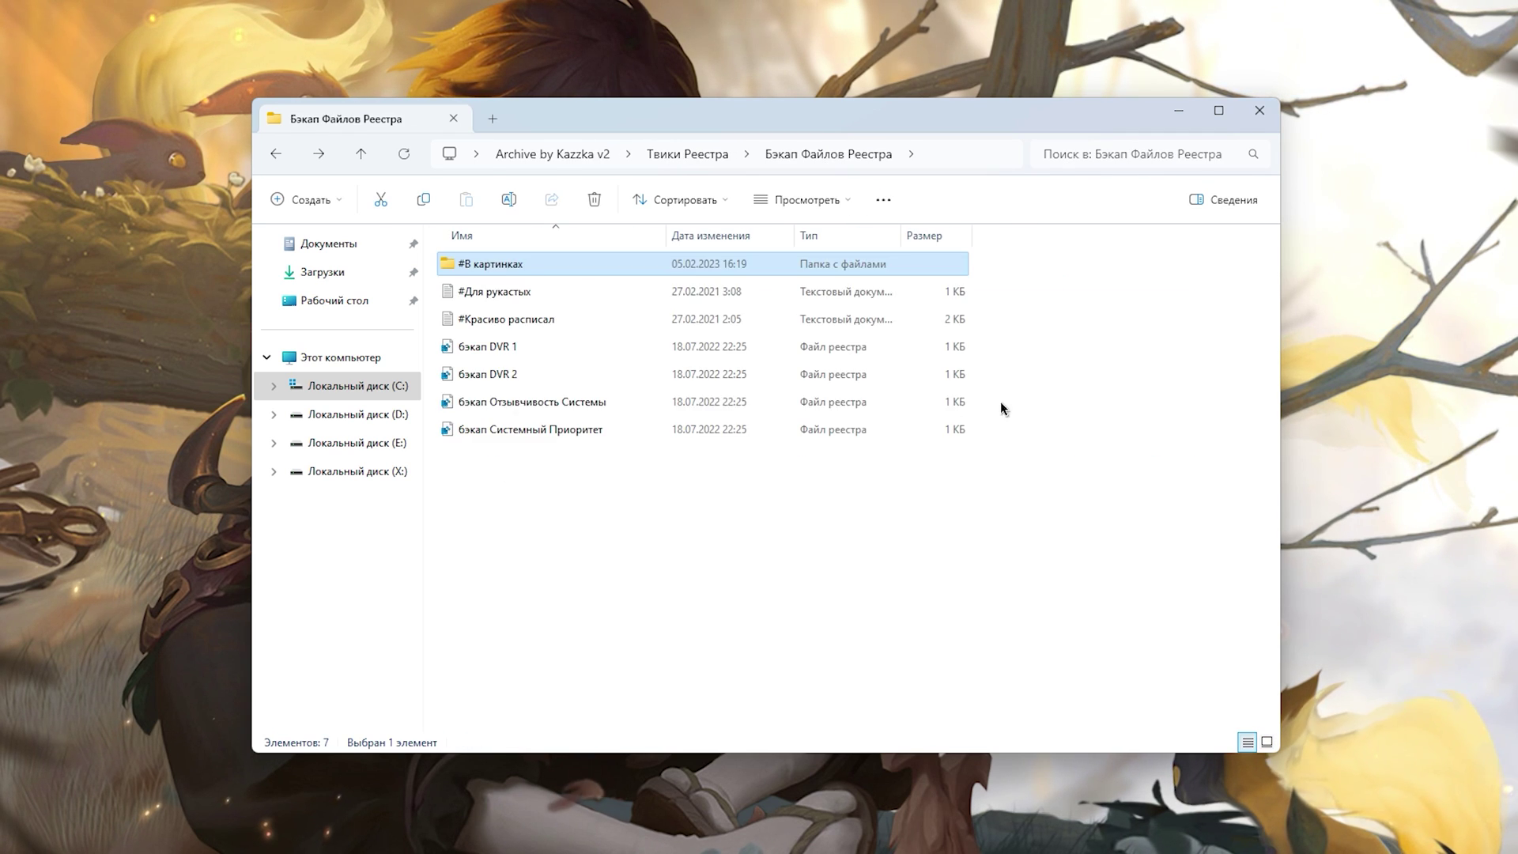
# Select the #Для рукастых and #Красиво расписал notes in turn, and highlight the four backup registry files from бэкап DVR 1 to бэкап Системный Приоритет.
pyautogui.click(507, 292)
pyautogui.click(511, 321)
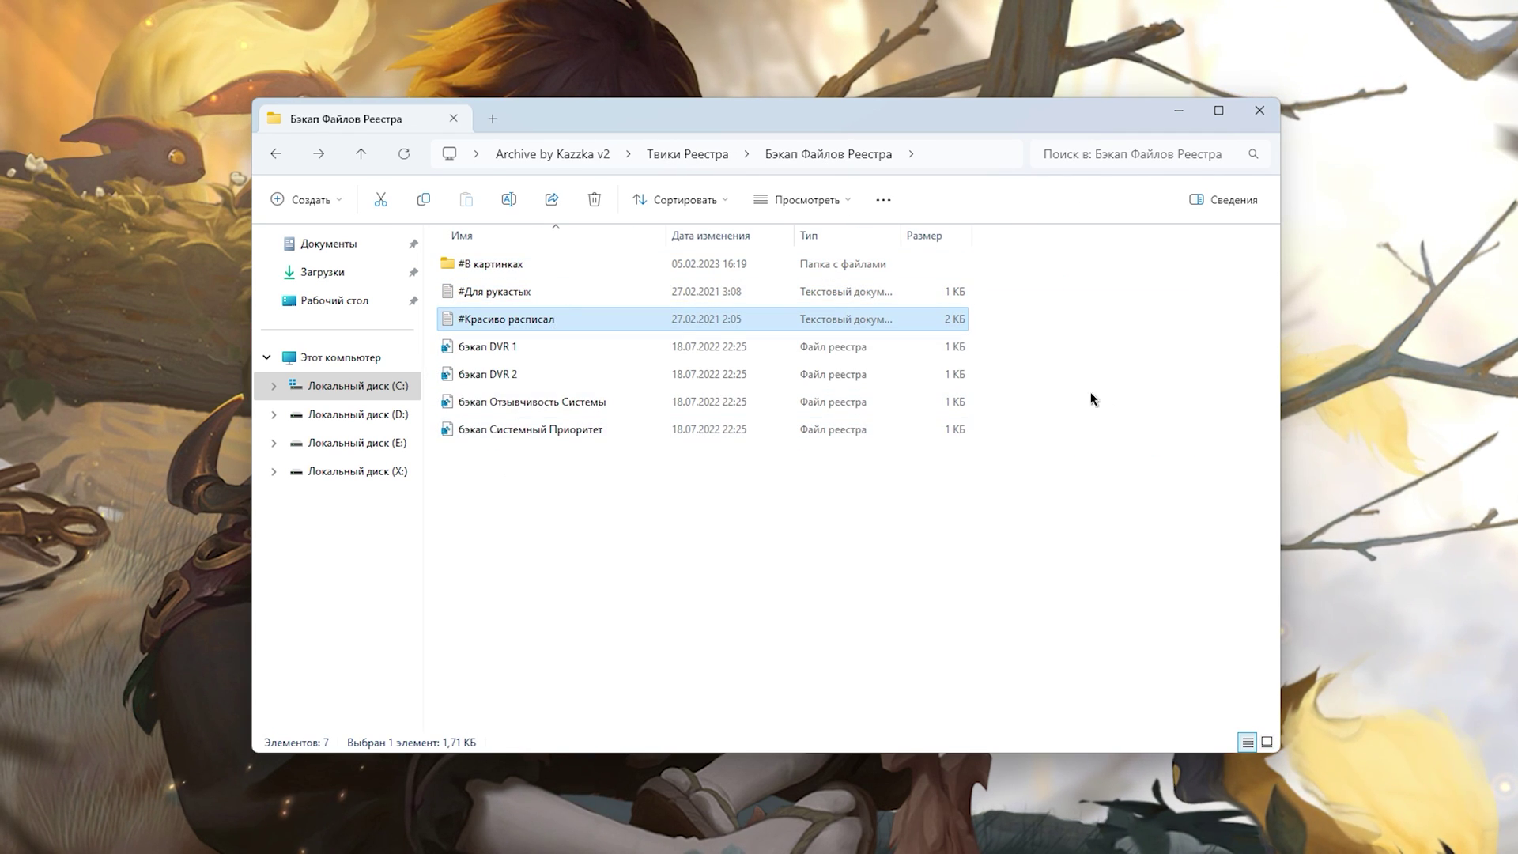
pyautogui.moveTo(1083, 352); pyautogui.dragTo(624, 701)
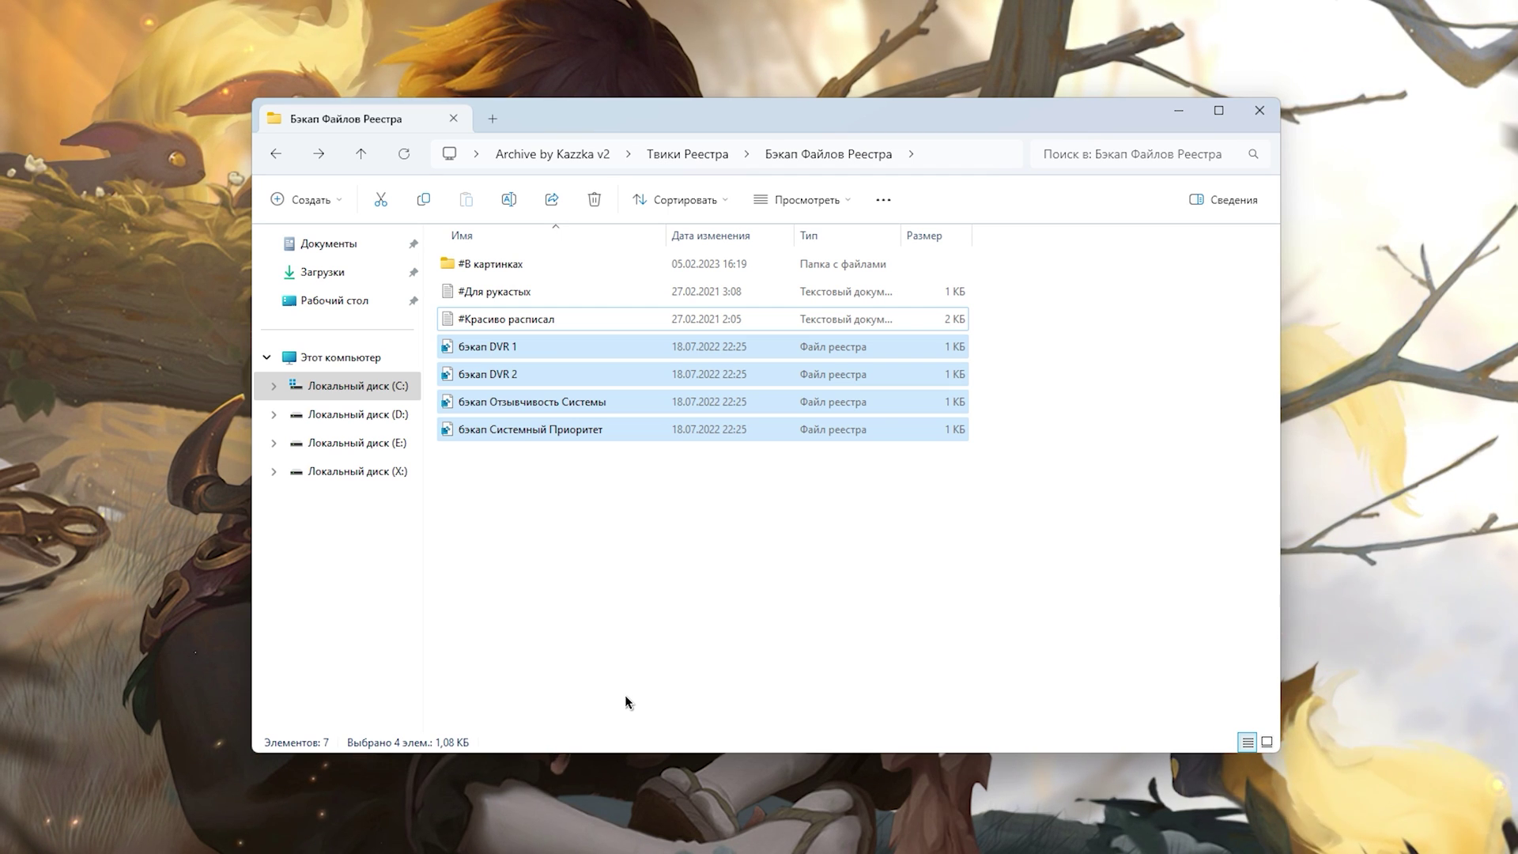
pyautogui.click(661, 629)
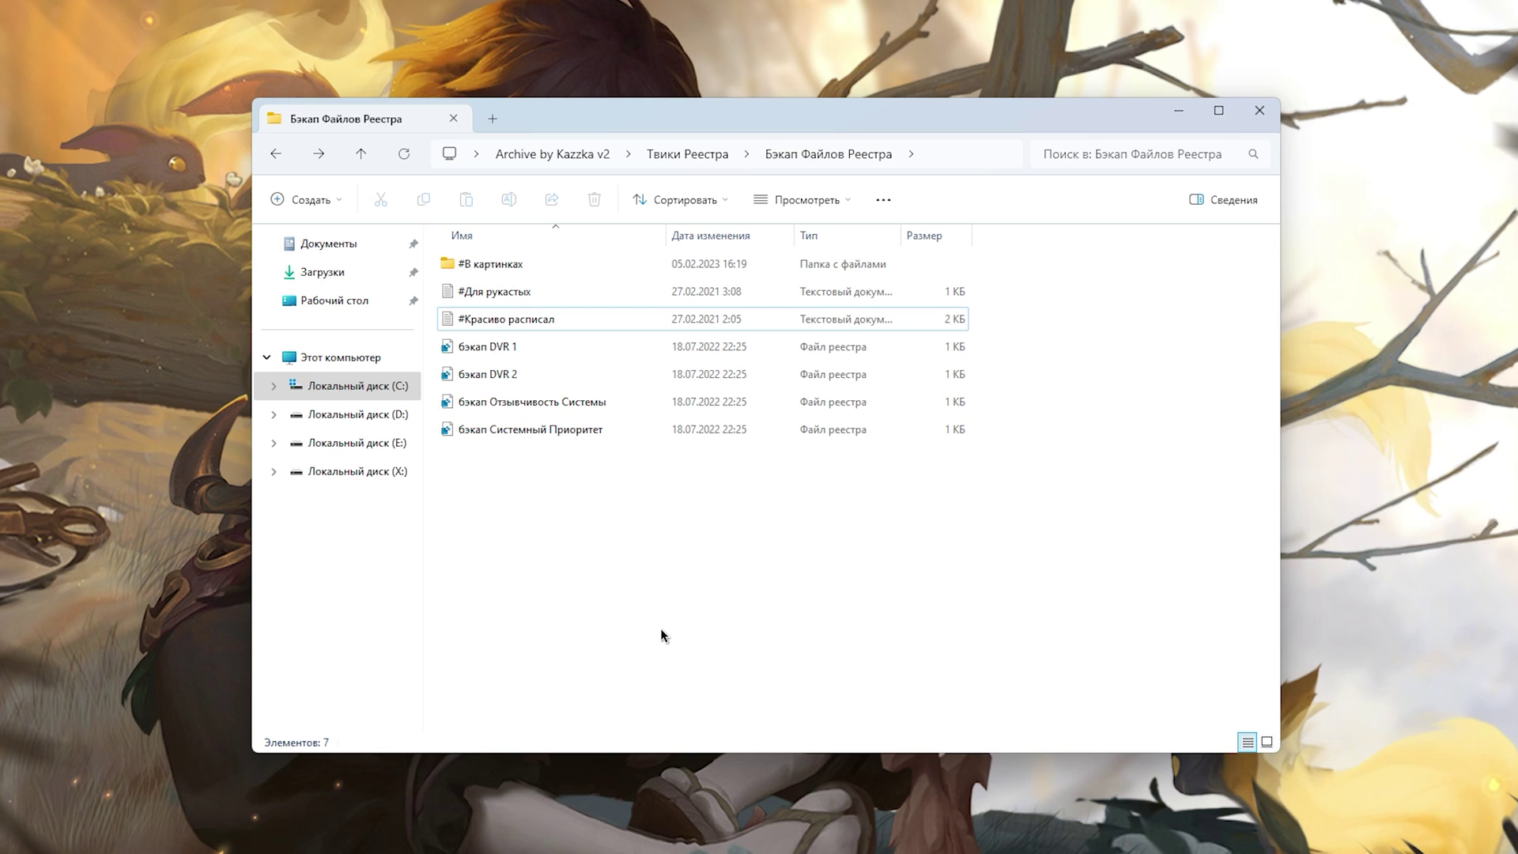
pyautogui.moveTo(538, 571); pyautogui.dragTo(527, 340)
# Return to the Твики Реестра folder and highlight the registry files Game DVR 1 and Game DVR 2.
pyautogui.hotkey('alt', 'Up')
pyautogui.moveTo(1008, 294); pyautogui.dragTo(845, 338)
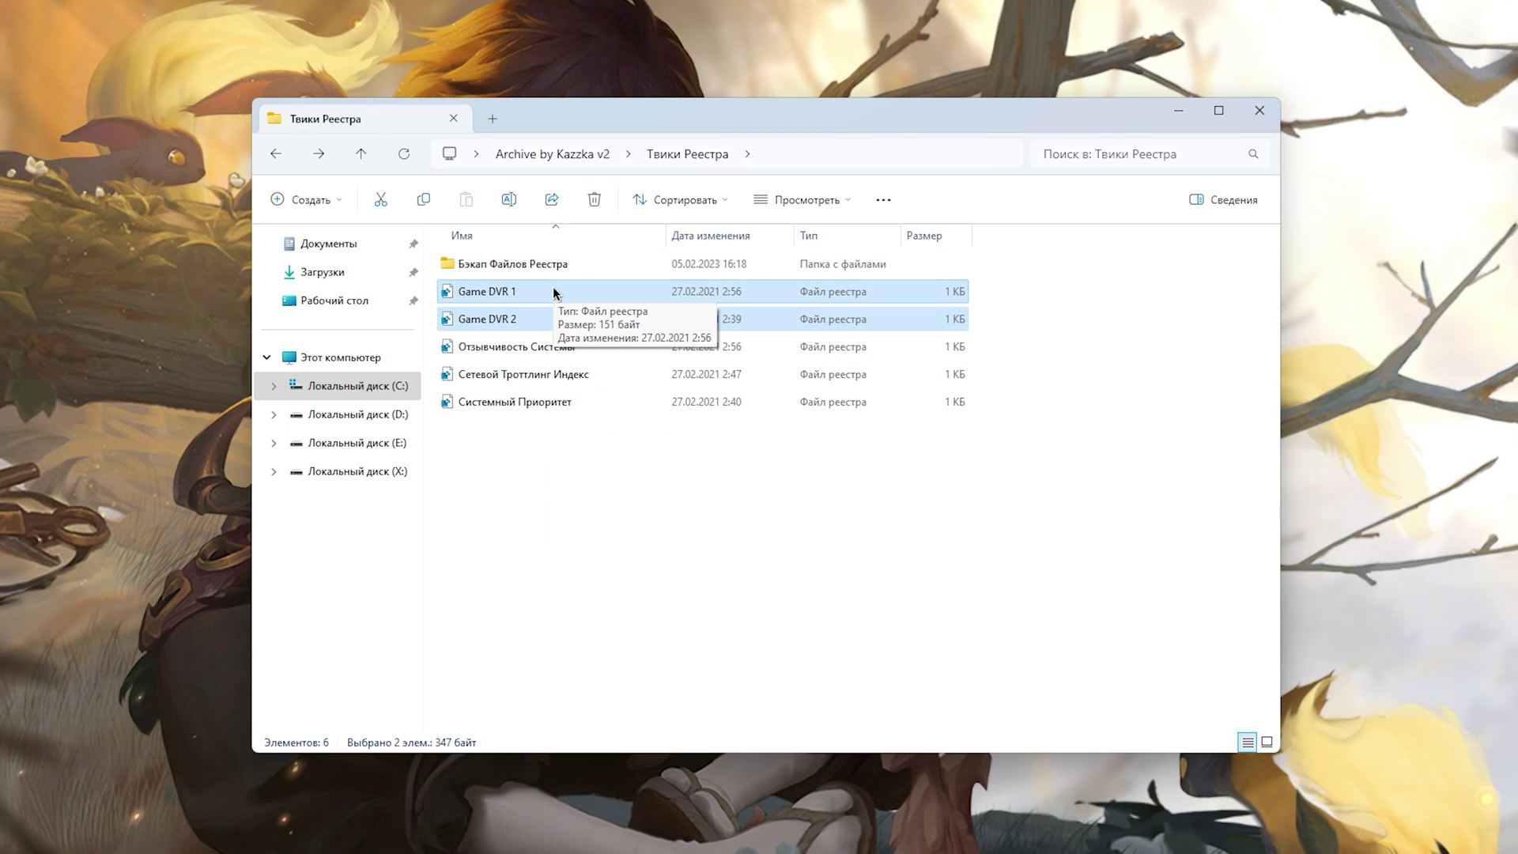
pyautogui.click(554, 291)
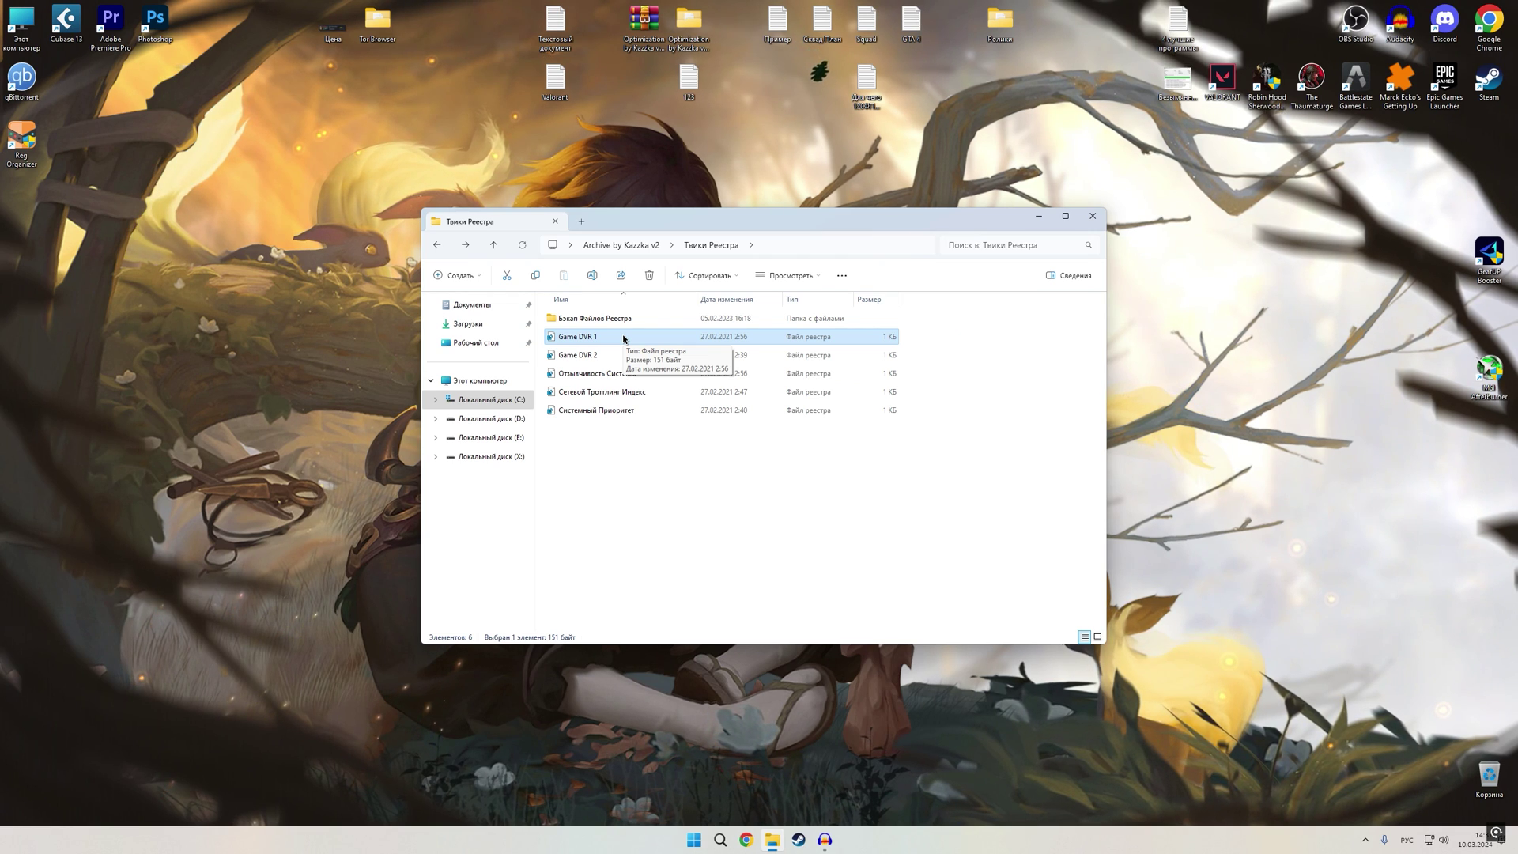
# Review the file actions available for Game DVR 1 and for Game DVR 2.
pyautogui.rightClick(623, 338)
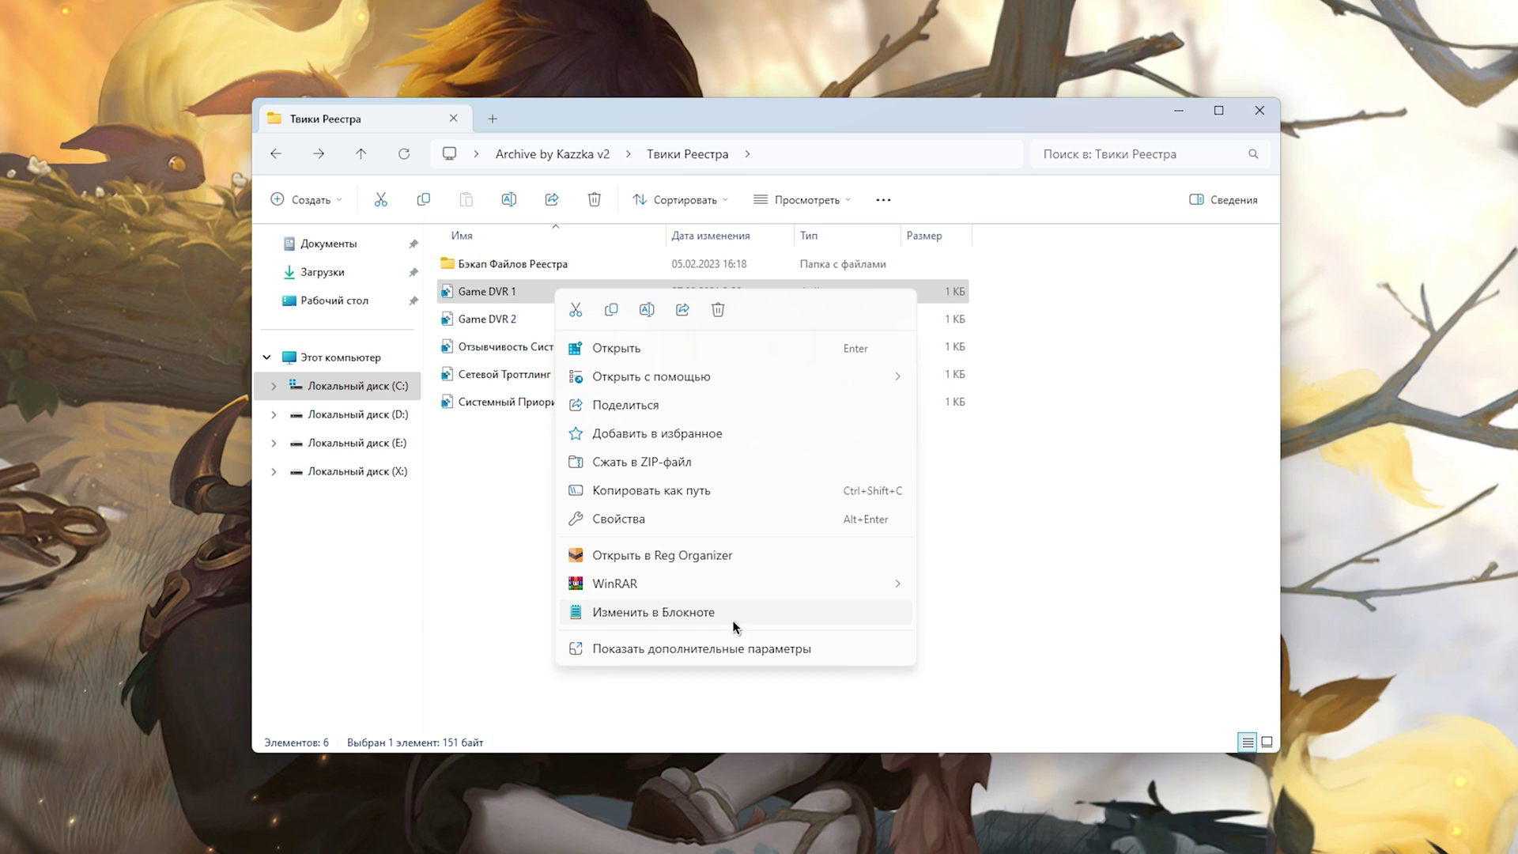
pyautogui.click(712, 648)
pyautogui.click(528, 319)
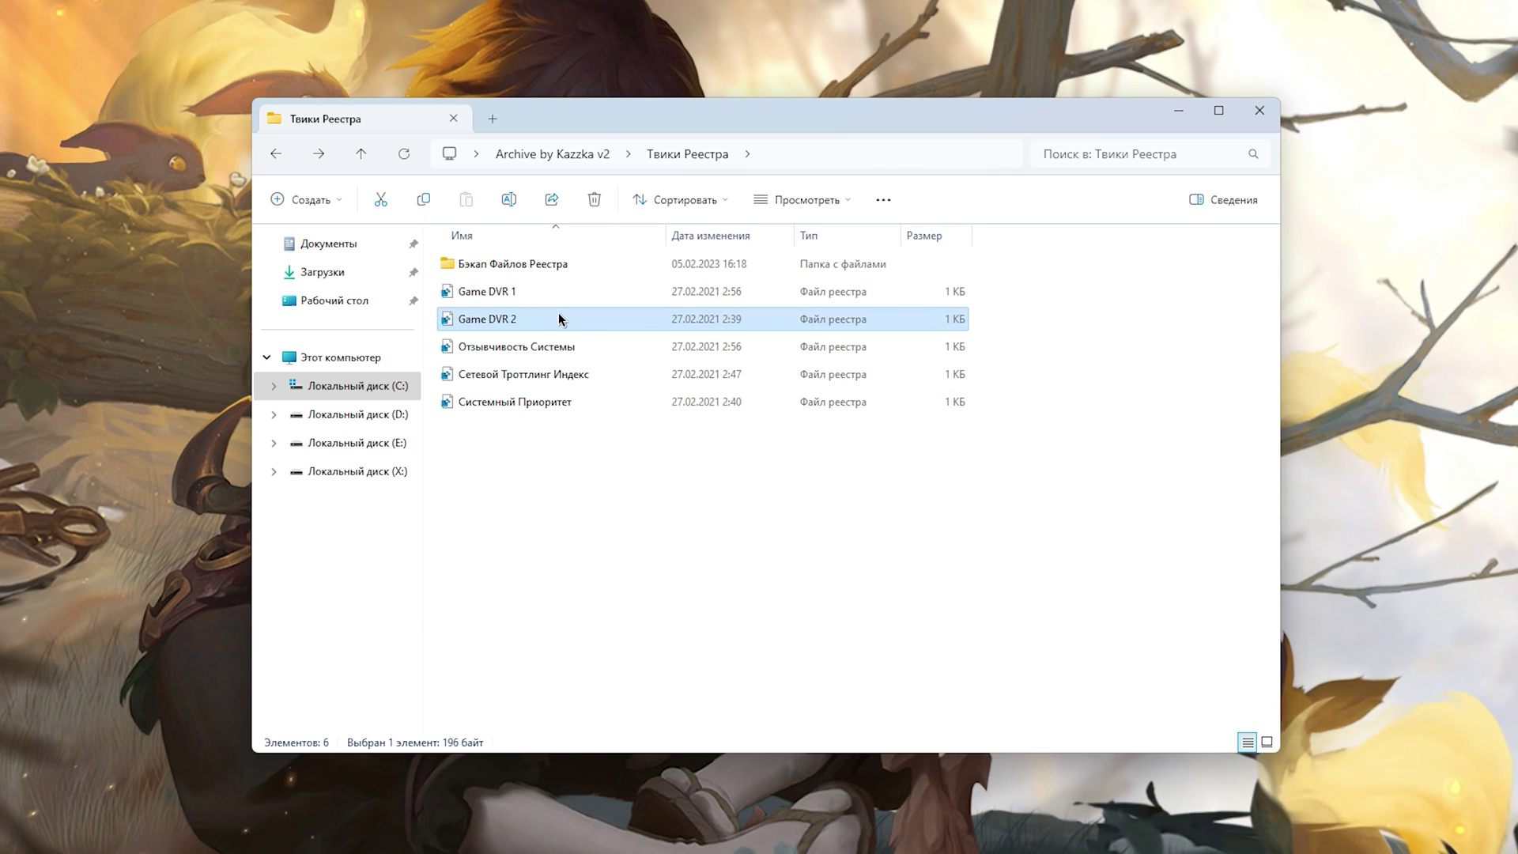
pyautogui.rightClick(558, 318)
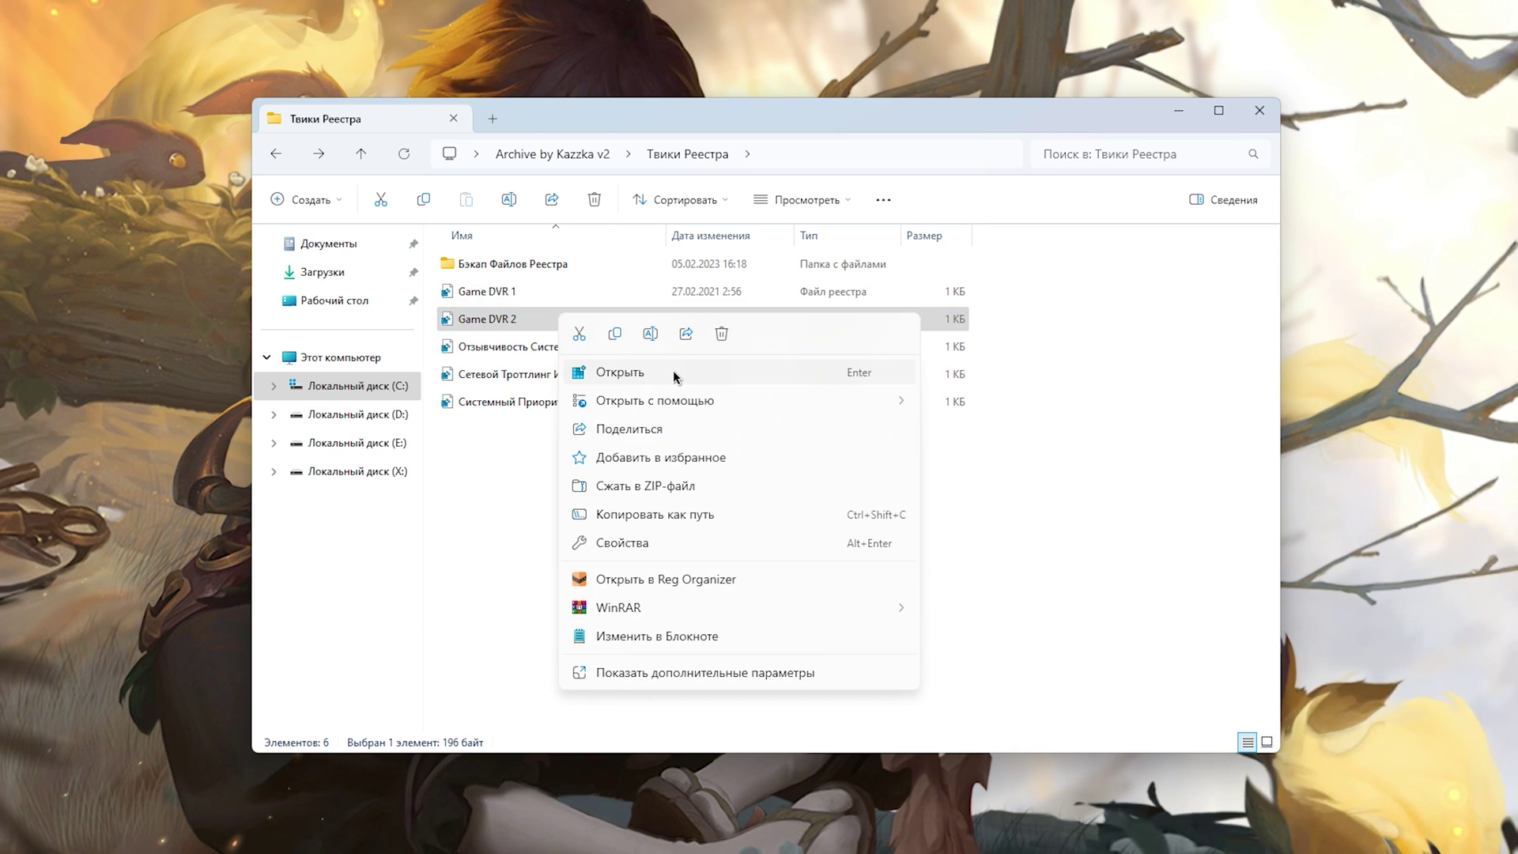
pyautogui.press('Escape')
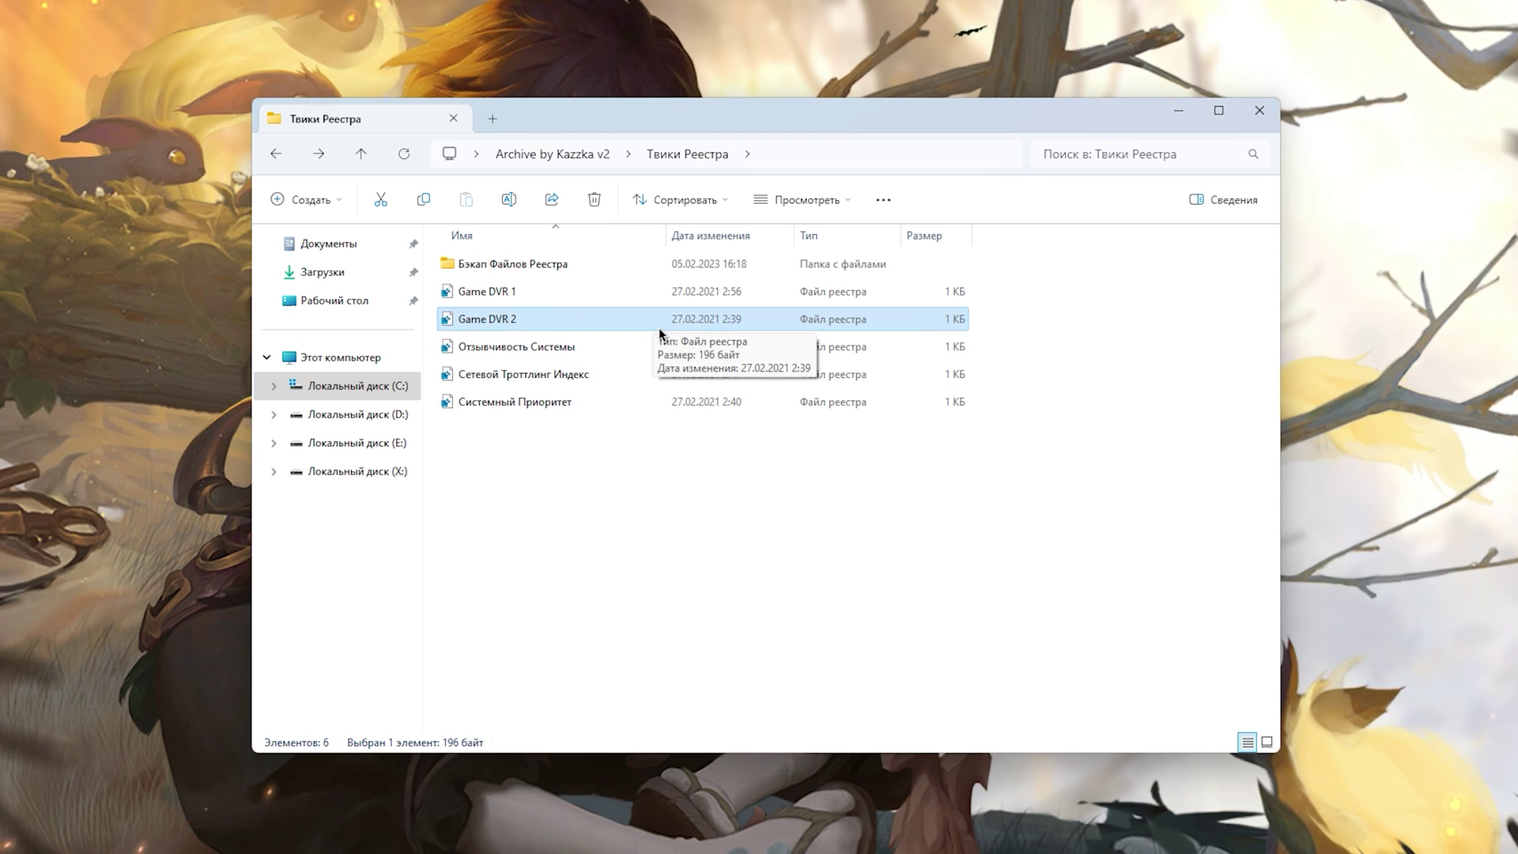
# Review the file actions available for Отзывчивость Системы, Сетевой Троттлинг Индекс and Системный Приоритет, and clear the selection.
pyautogui.click(610, 348)
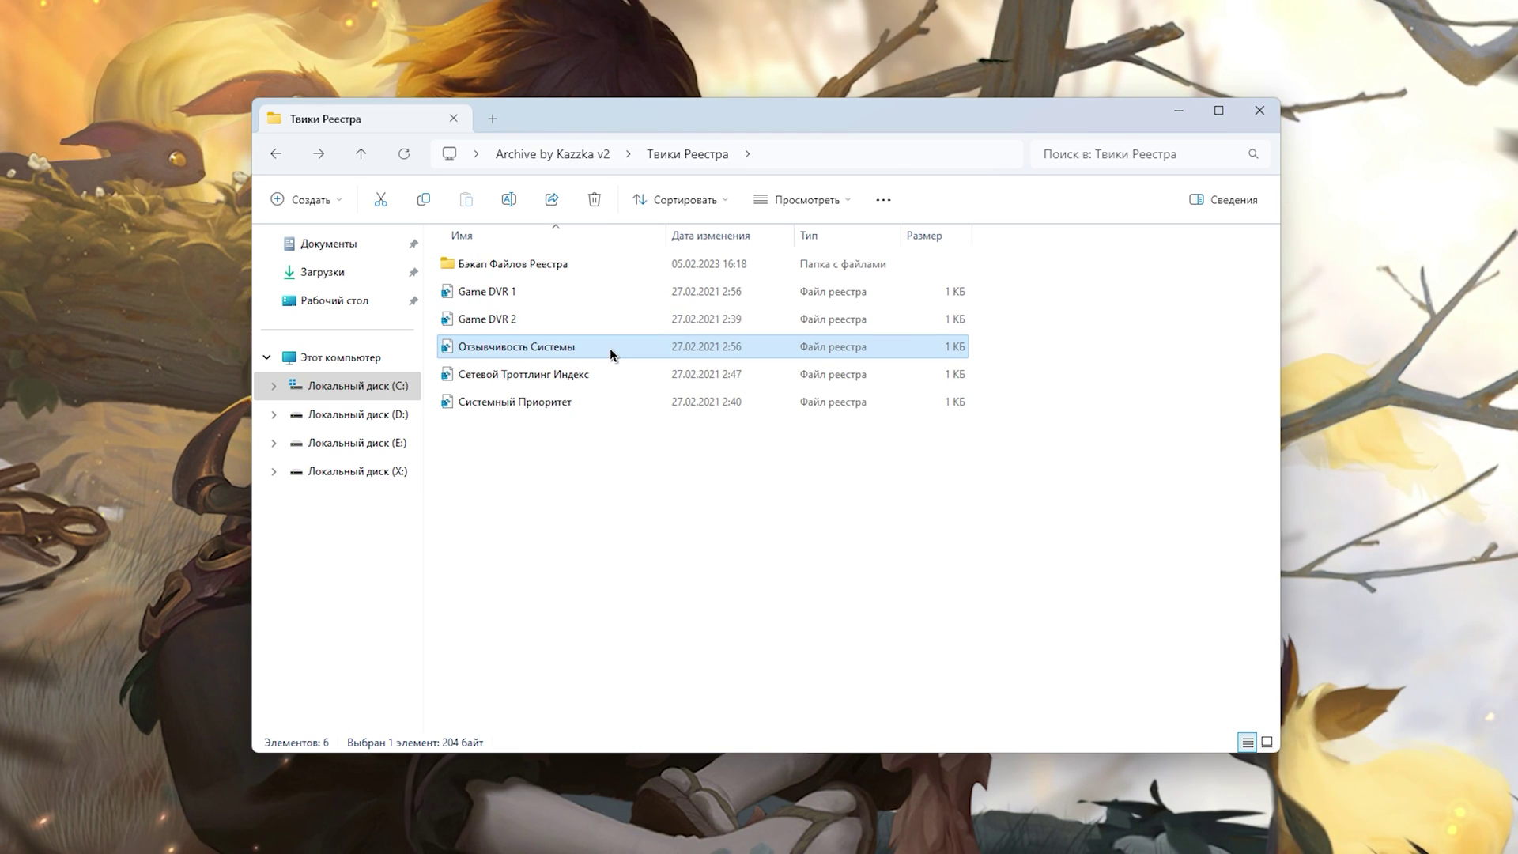
pyautogui.rightClick(610, 348)
pyautogui.click(543, 376)
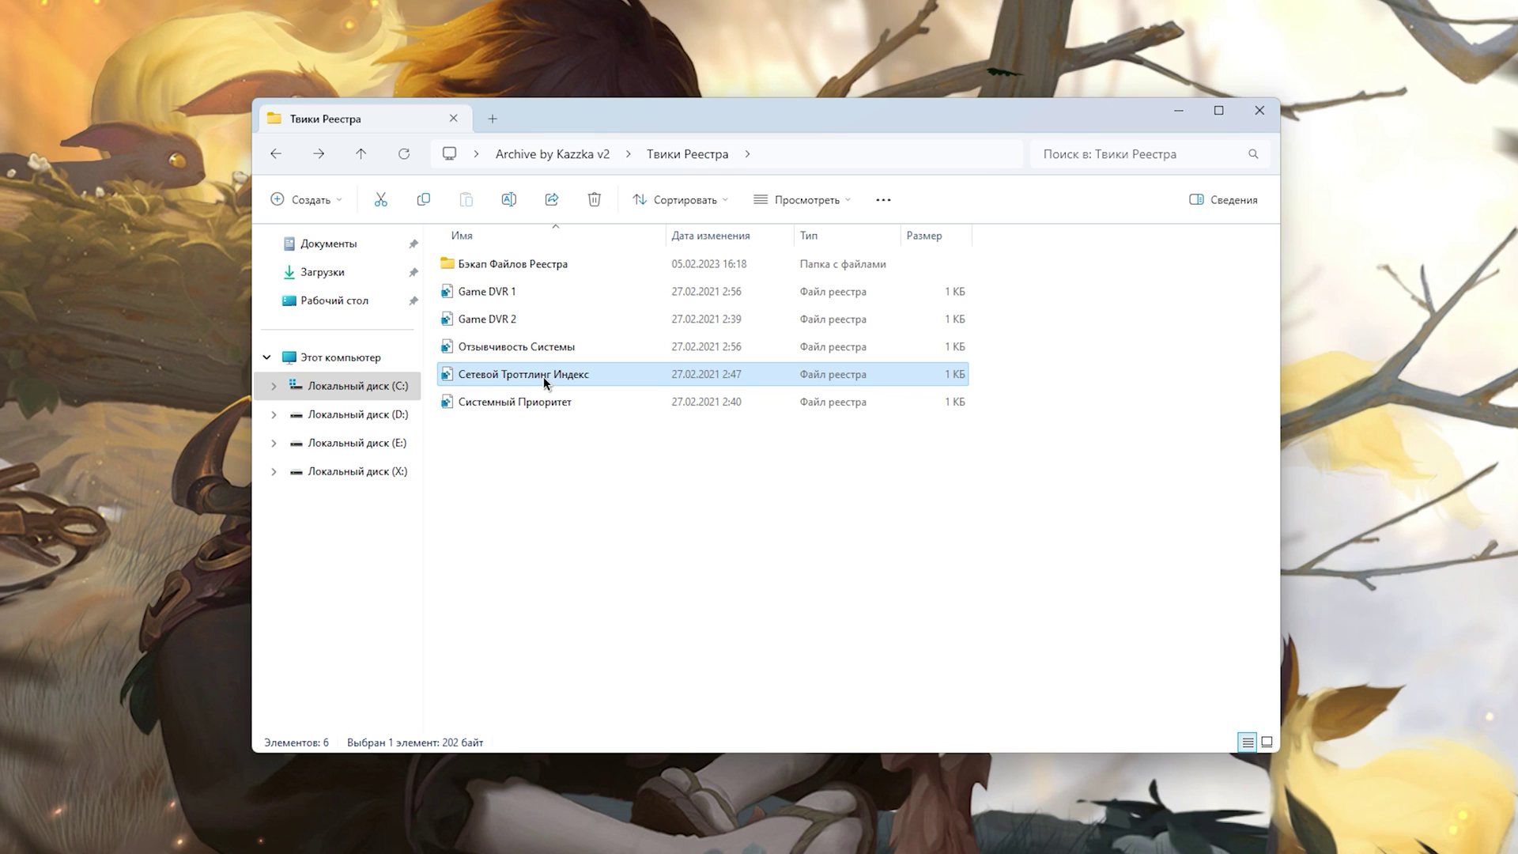
pyautogui.rightClick(600, 380)
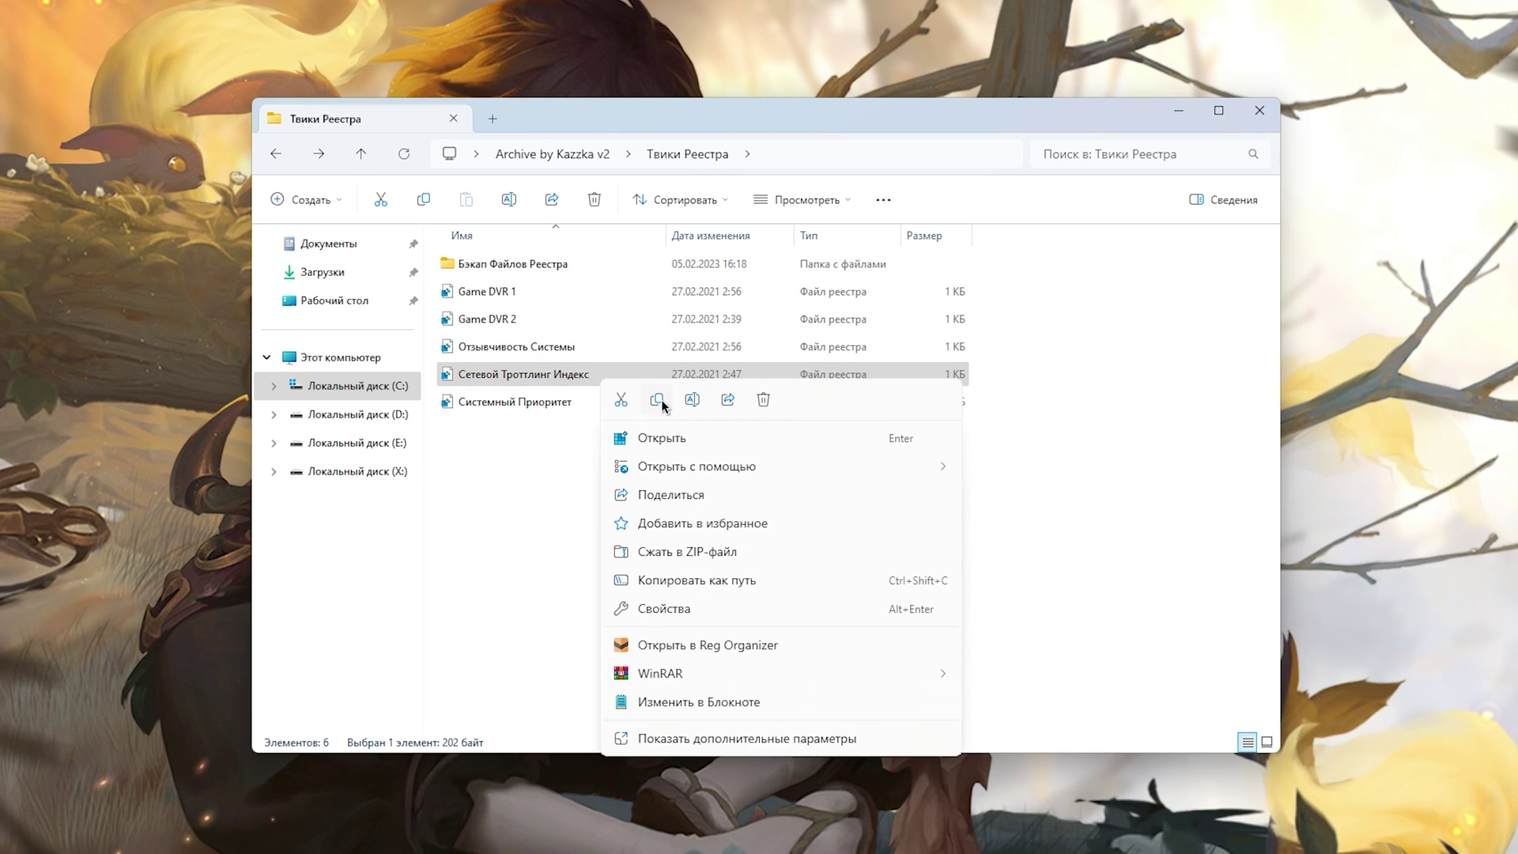
pyautogui.click(563, 404)
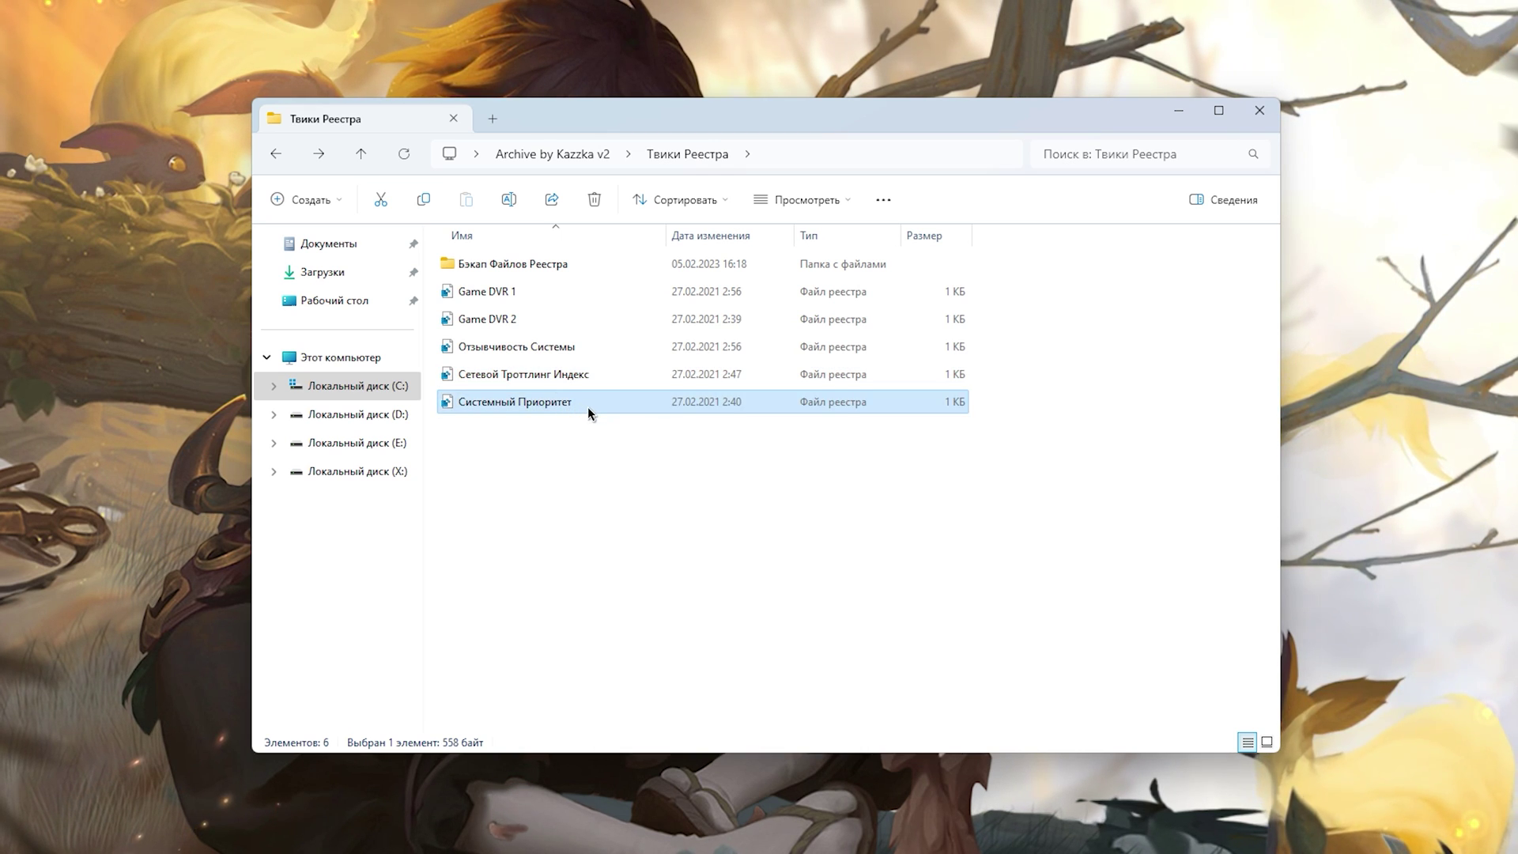
pyautogui.rightClick(589, 412)
pyautogui.click(488, 473)
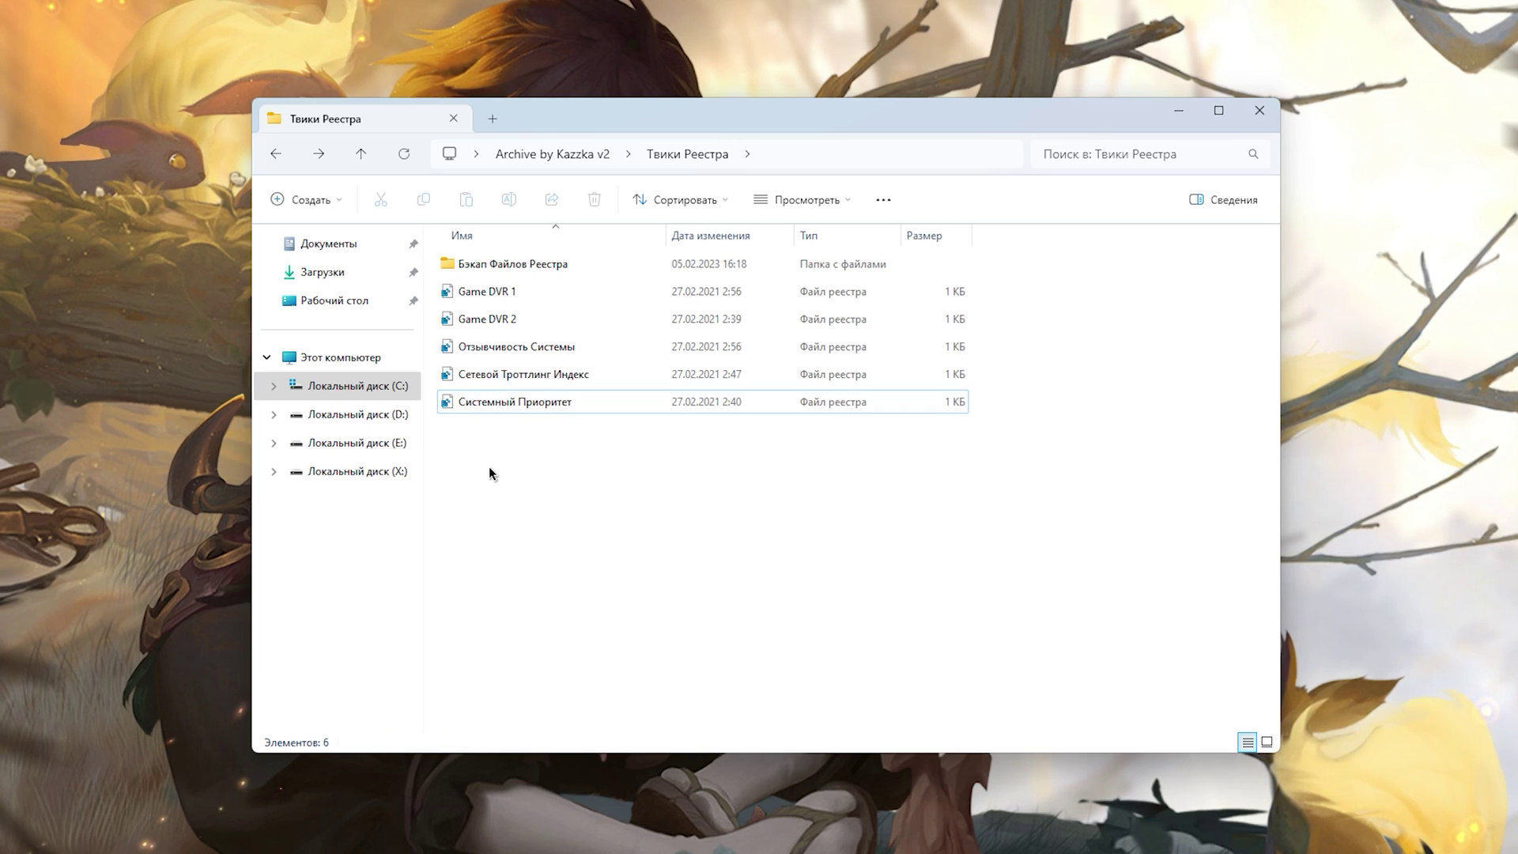